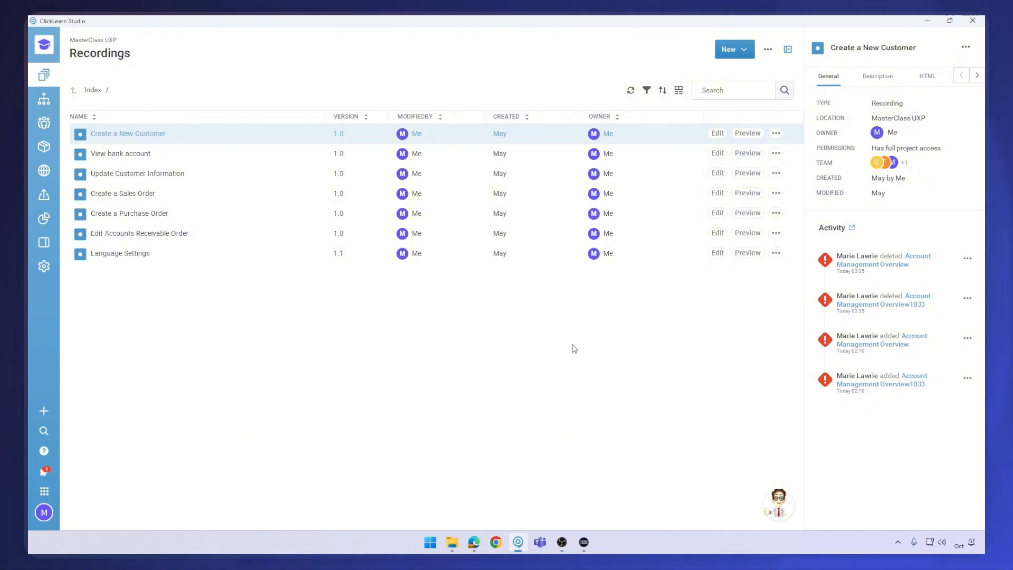
Create a new feature tour named "Managing Accounts" under User Experience Configuration
click(44, 244)
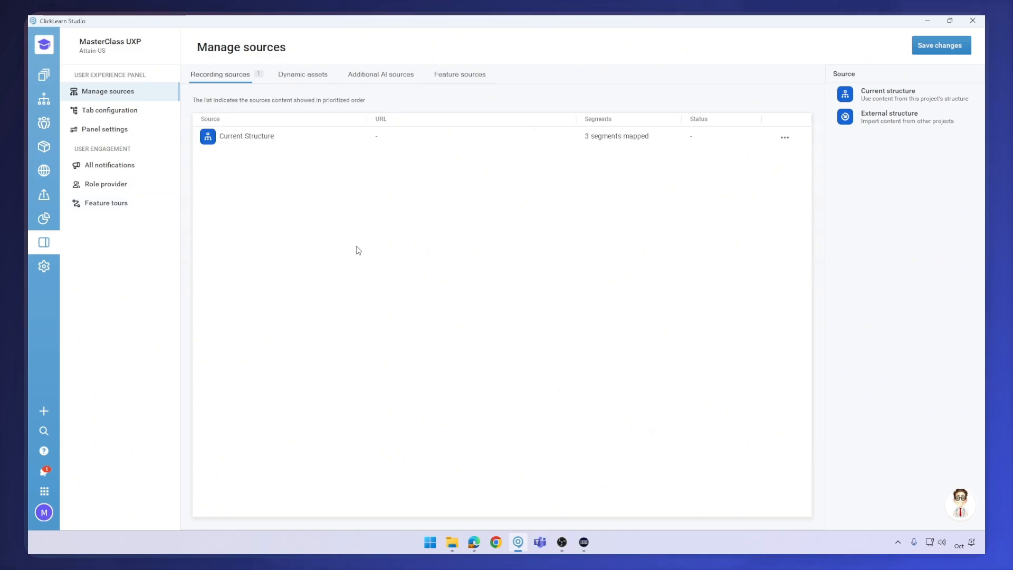
click(110, 206)
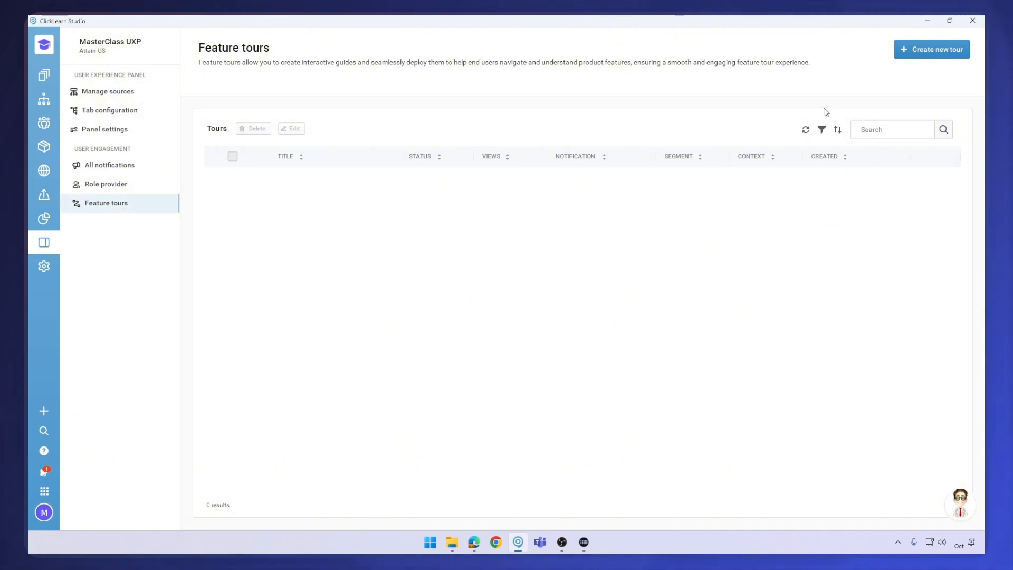
click(924, 54)
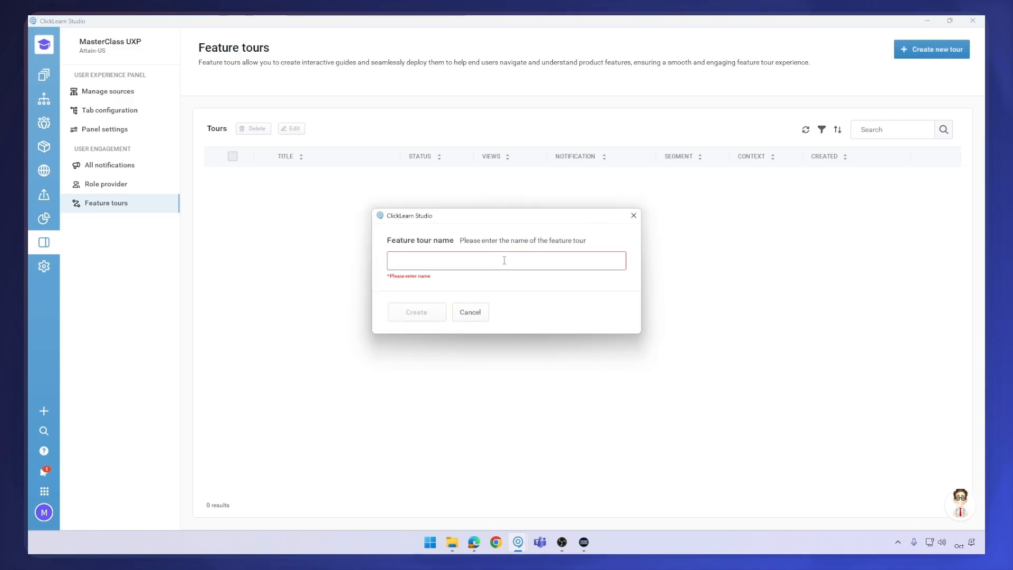
text(Man)
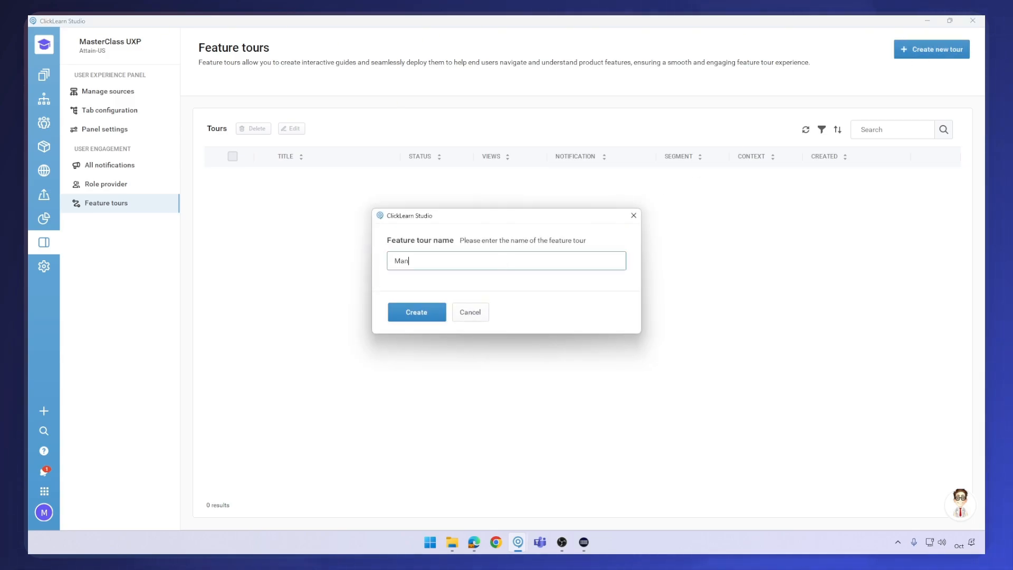
text(aging Accounts)
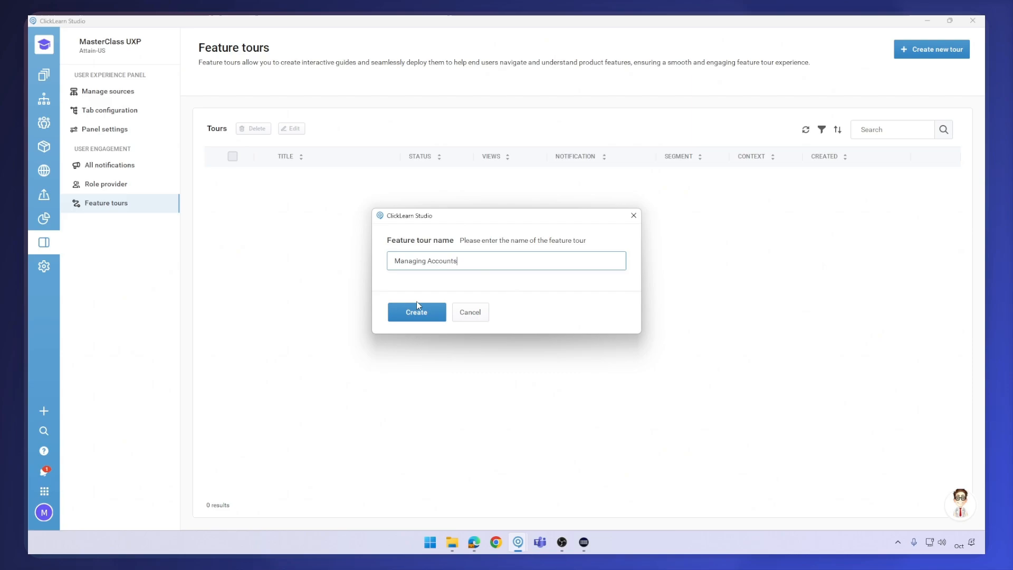
click(418, 315)
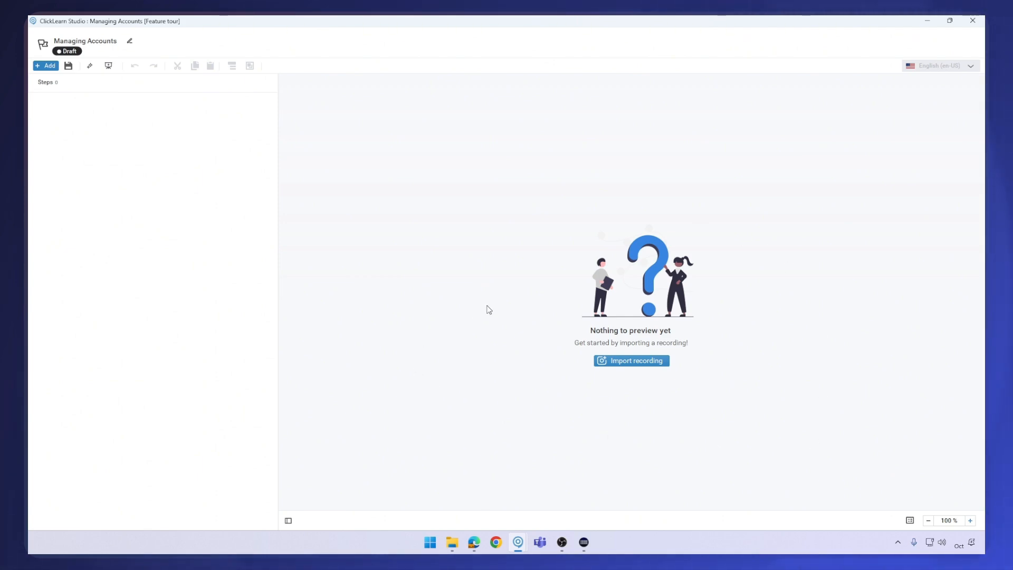
Import the first eight steps of the "Create a New Customer" recording, through the Country/Region Code field click, into the tour
click(638, 361)
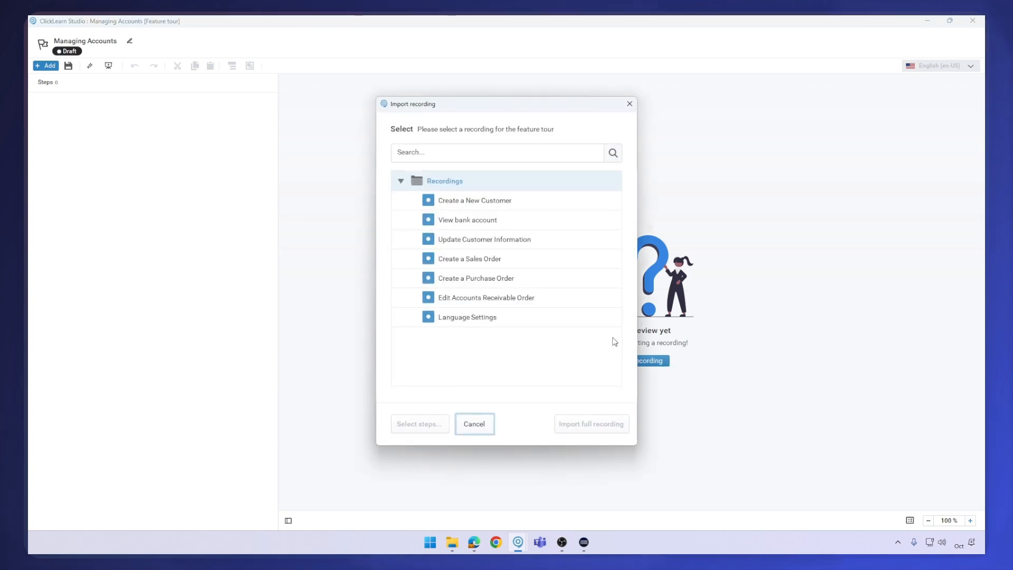
click(493, 201)
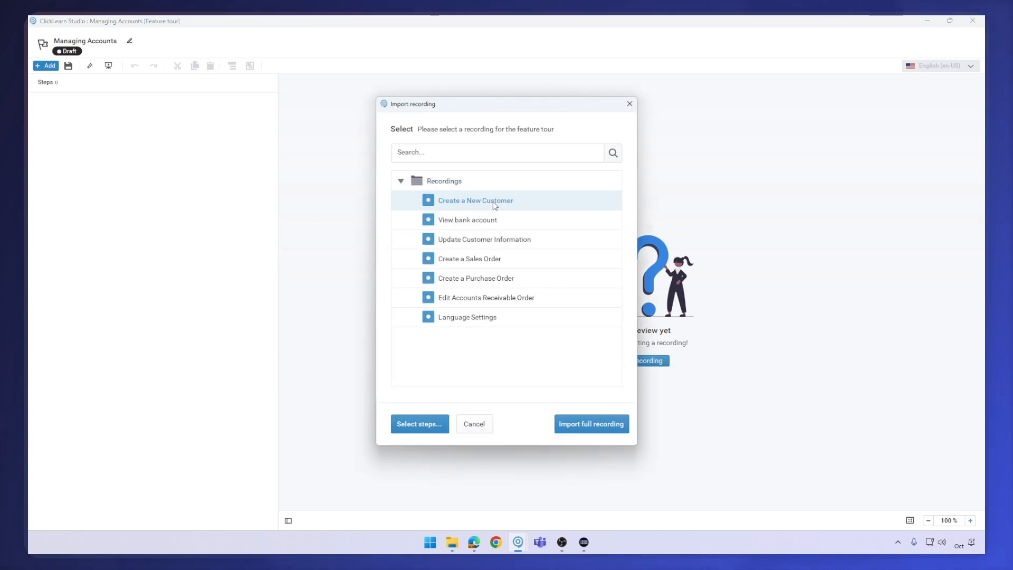
click(433, 421)
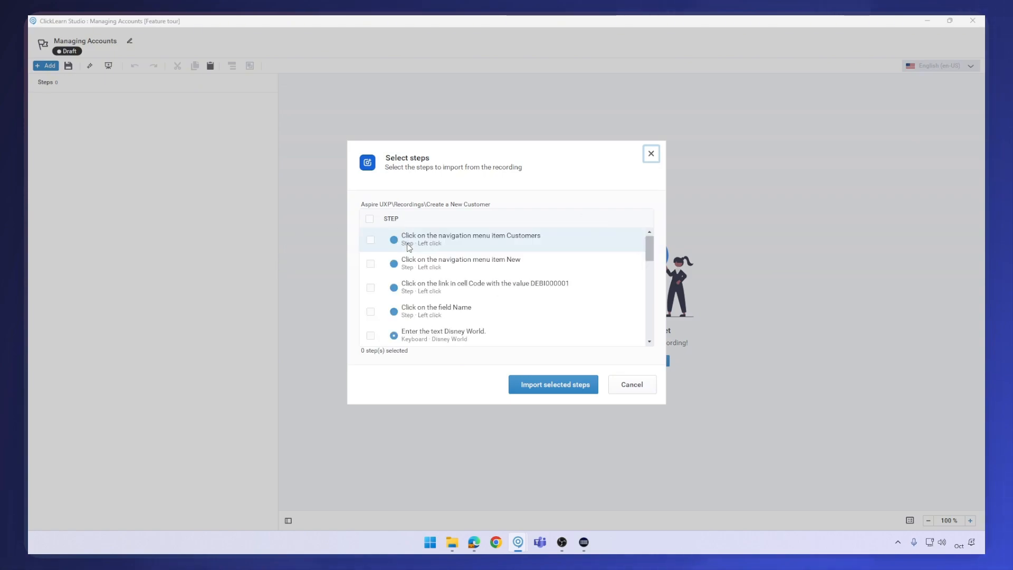
click(370, 240)
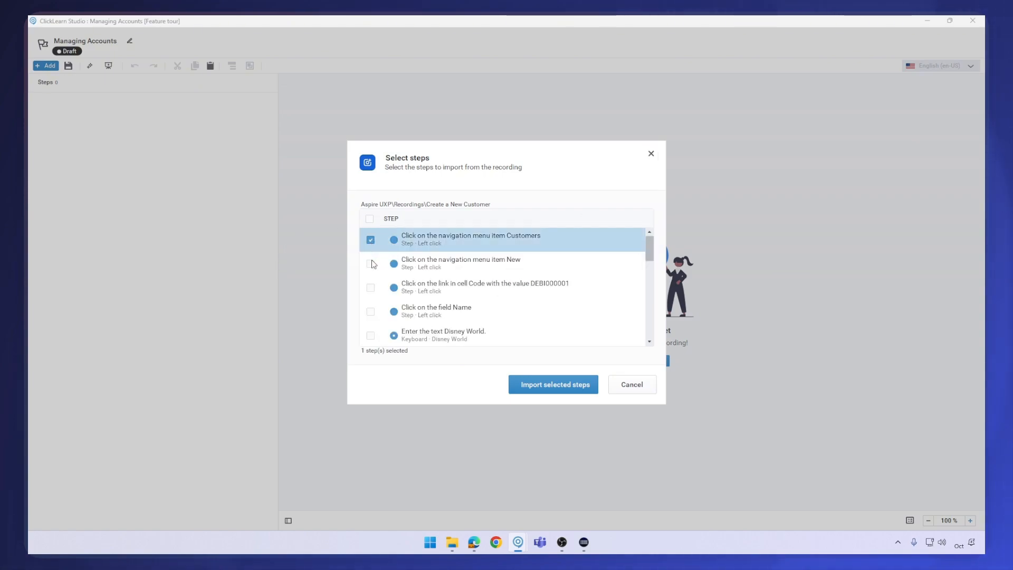
click(371, 264)
click(371, 288)
click(370, 312)
click(371, 336)
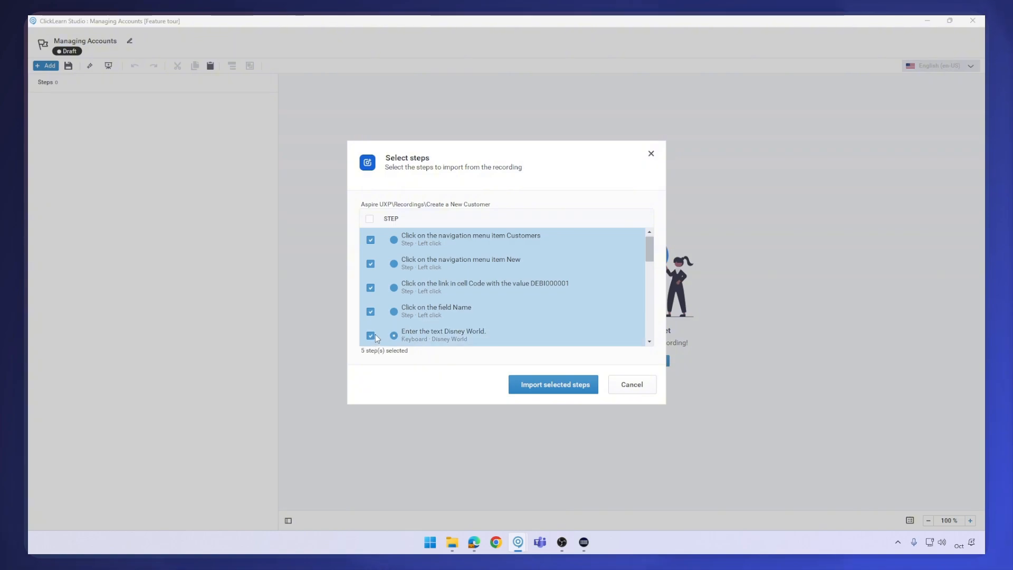
scroll(376, 316, down, 3)
click(369, 271)
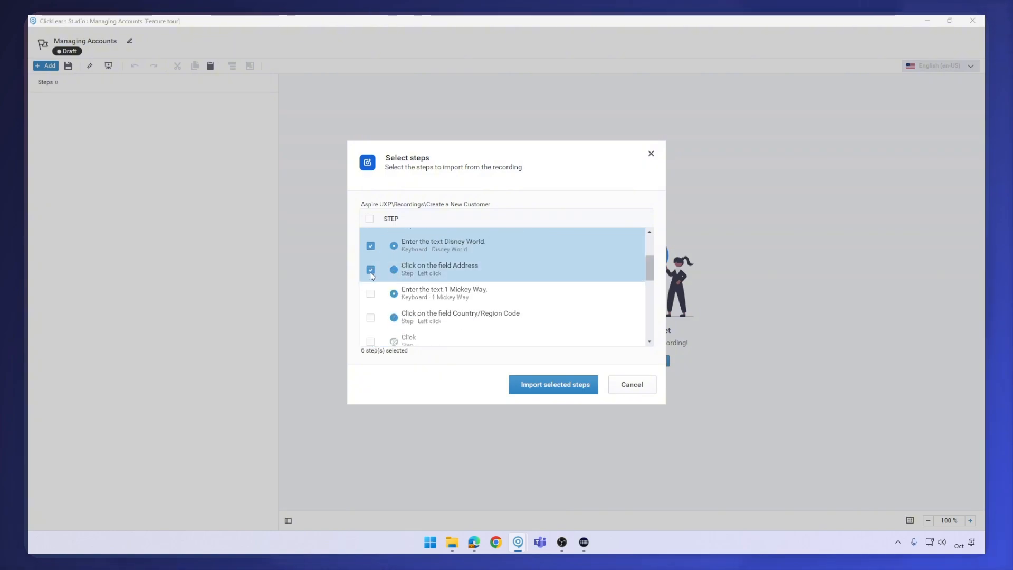
click(371, 294)
click(371, 317)
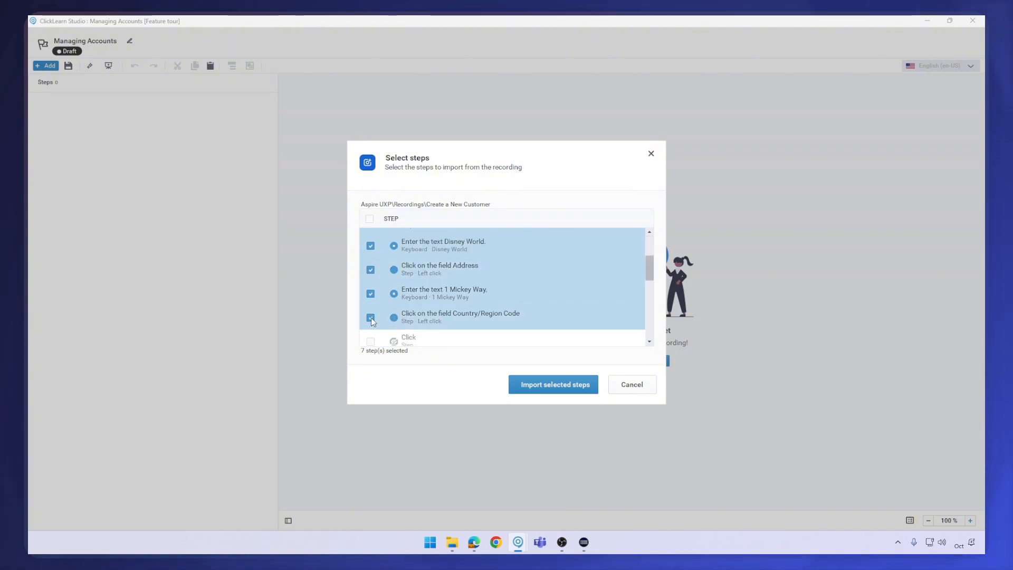
click(538, 391)
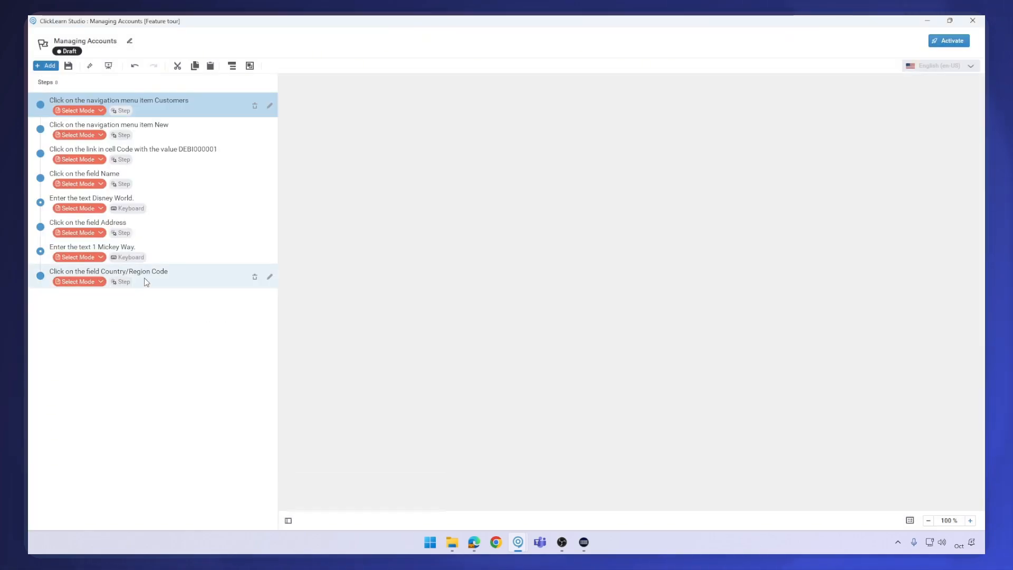
Append the guide note and the two field-edit groups from the "Update Customer Information" recording to the tour
click(149, 280)
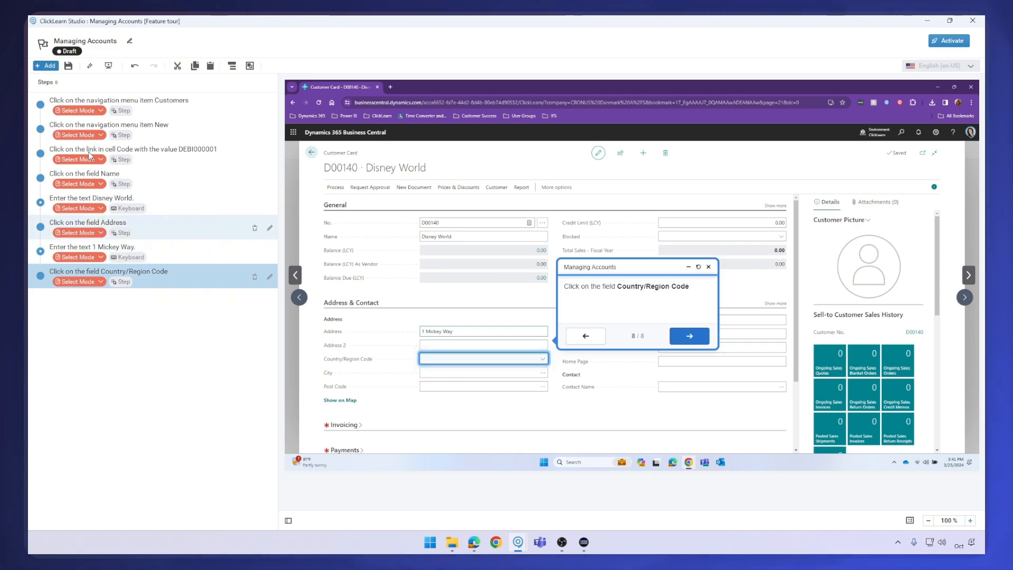
click(50, 67)
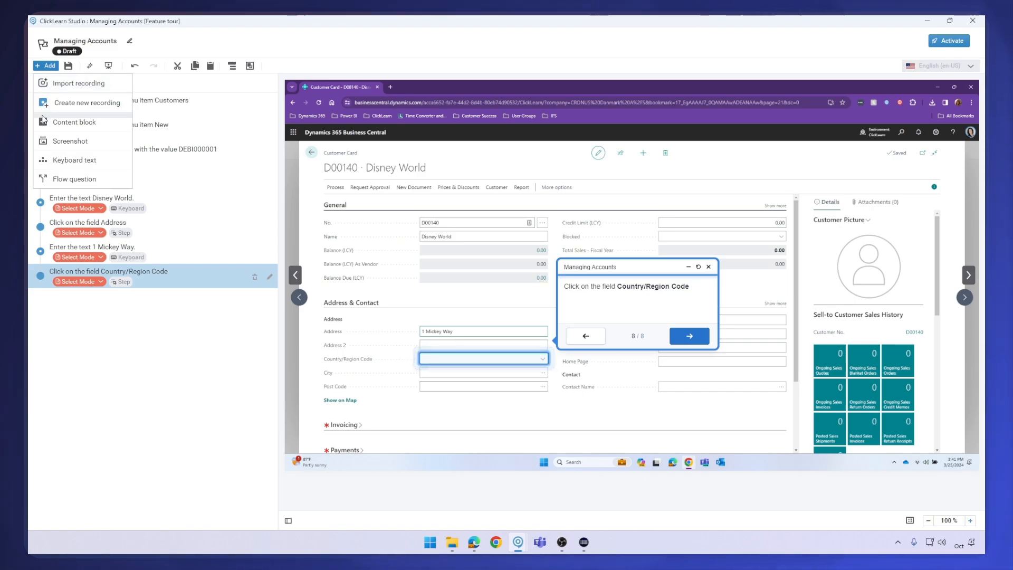
click(71, 83)
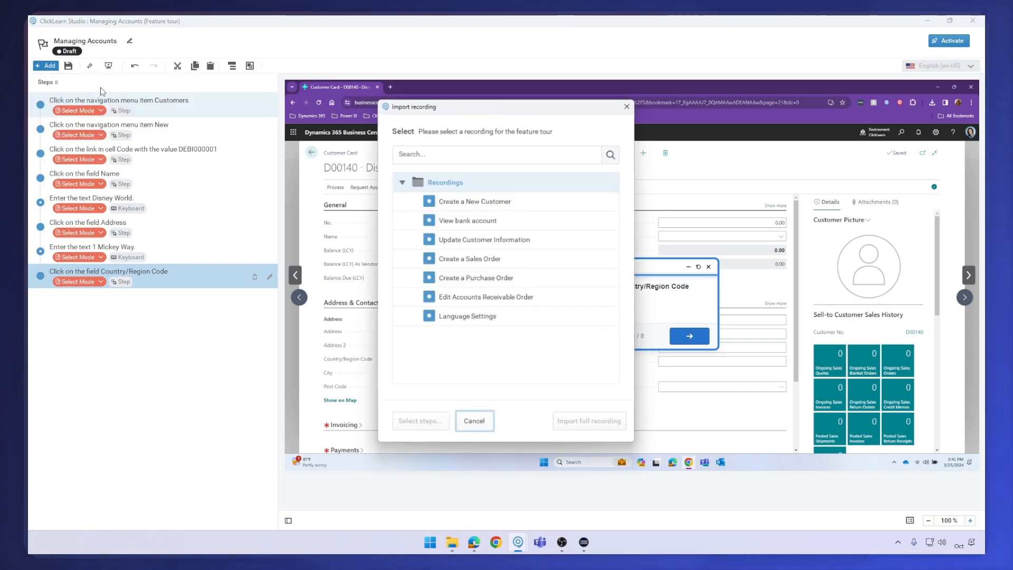
click(500, 239)
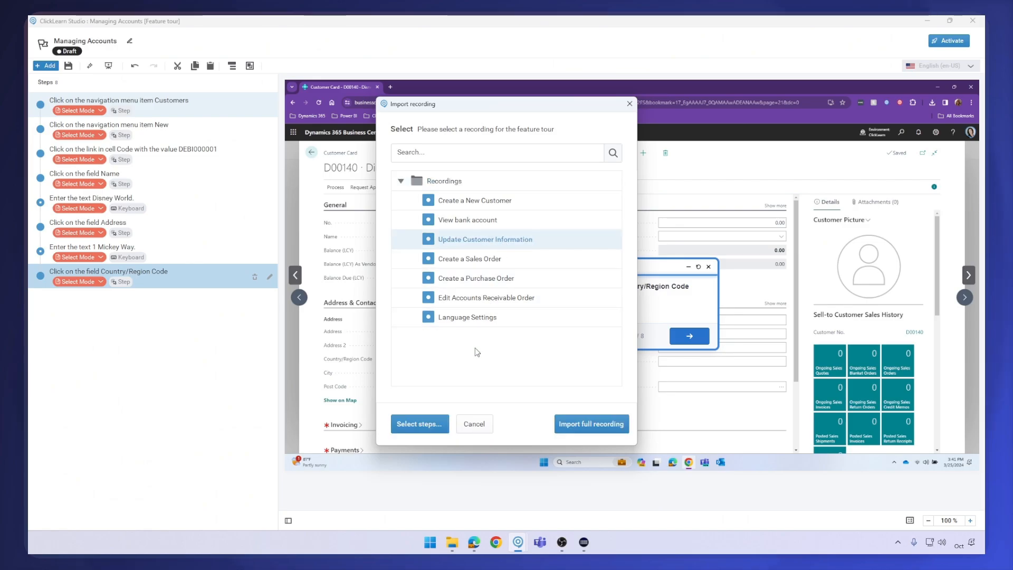
click(417, 424)
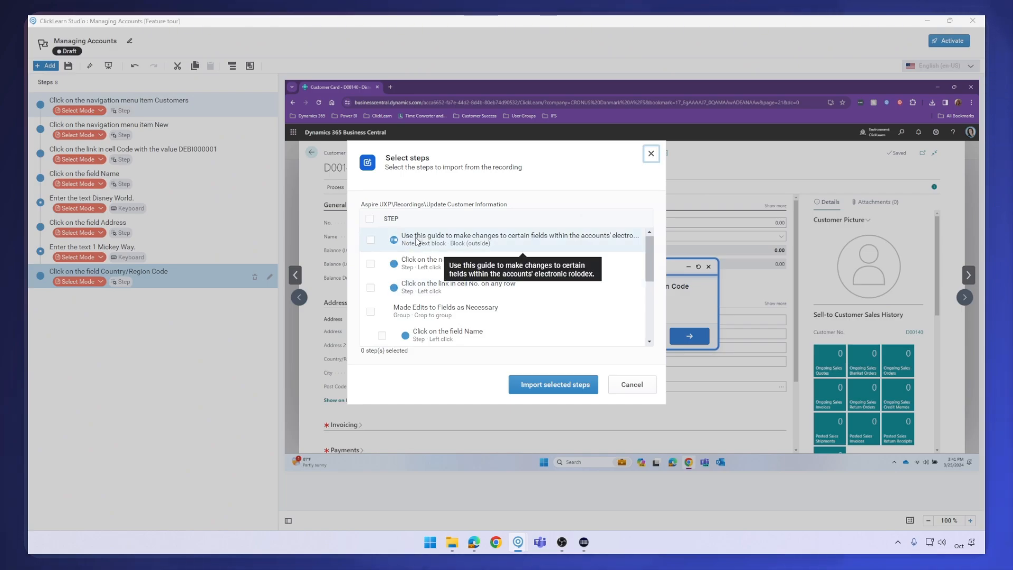
click(371, 241)
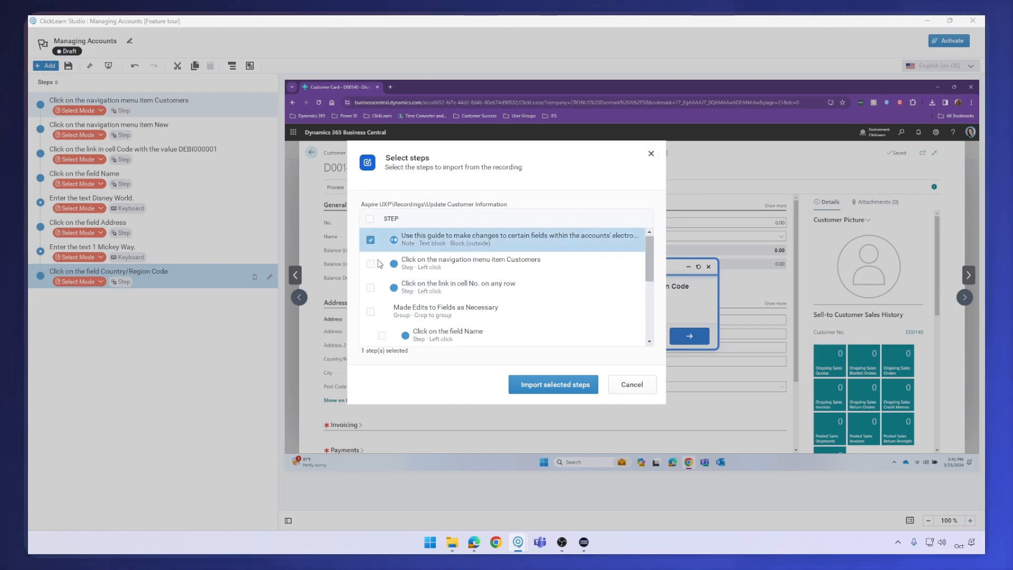
scroll(387, 286, down, 1)
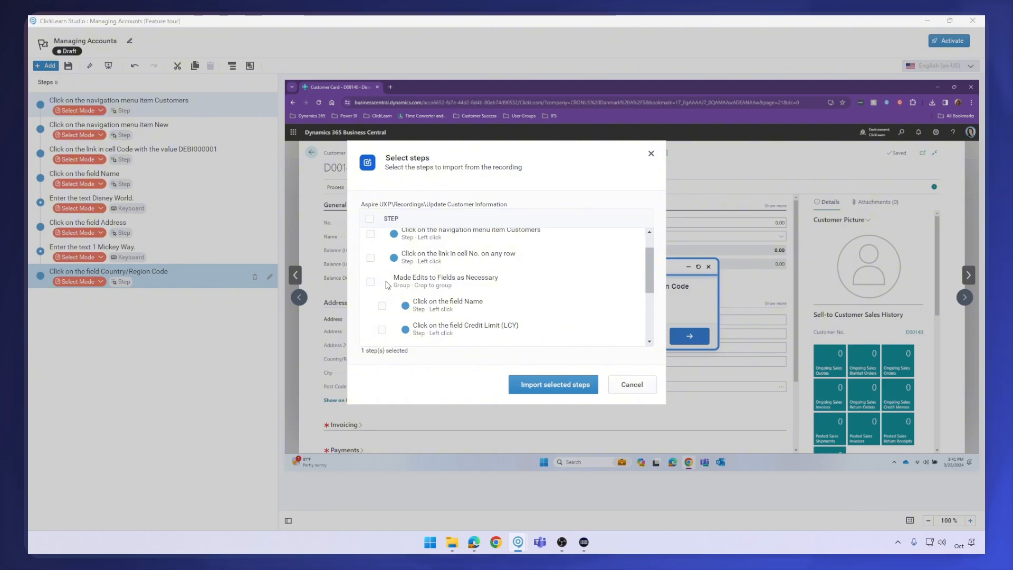
scroll(388, 286, down, 1)
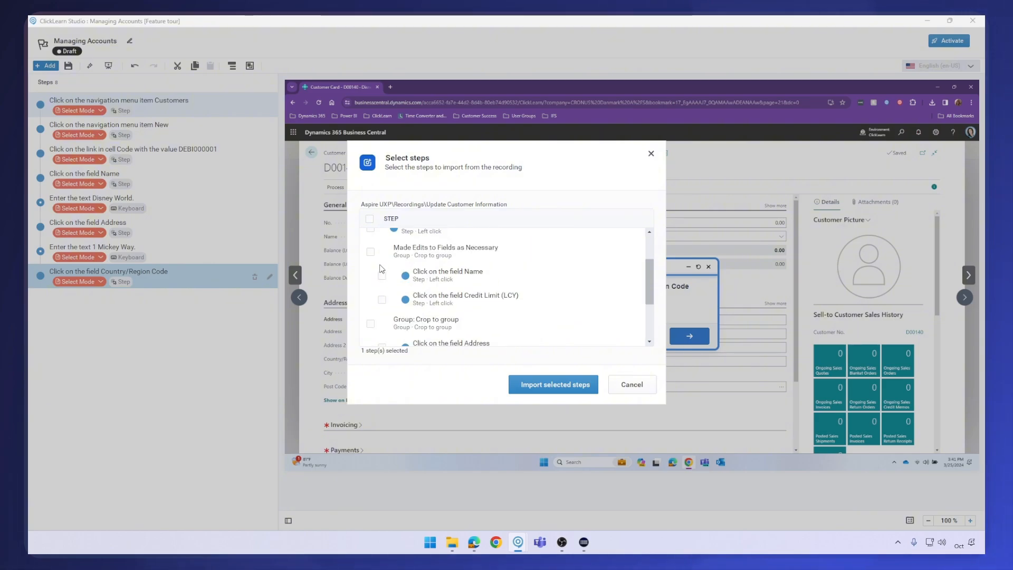
click(371, 251)
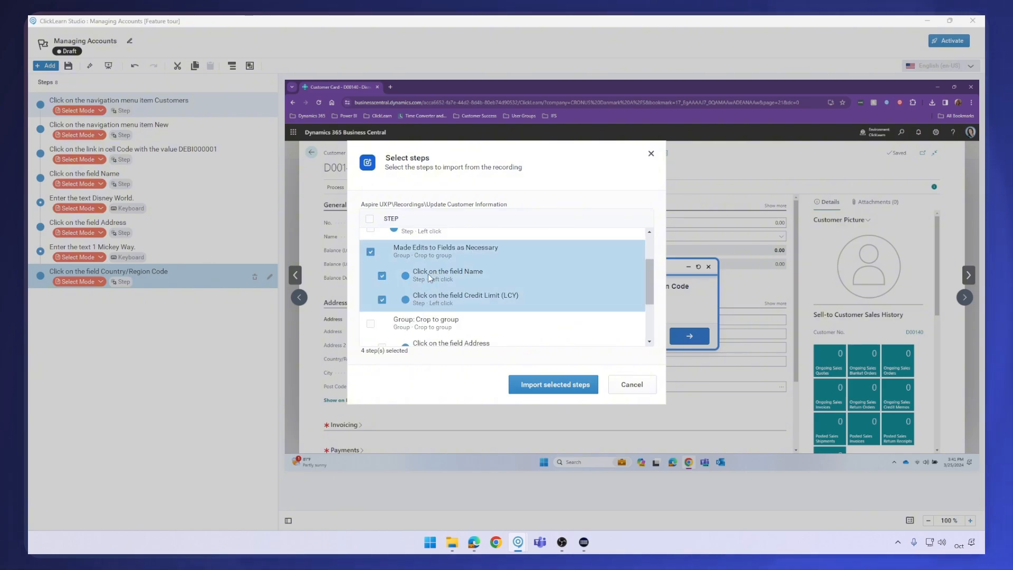
scroll(401, 285, down, 1)
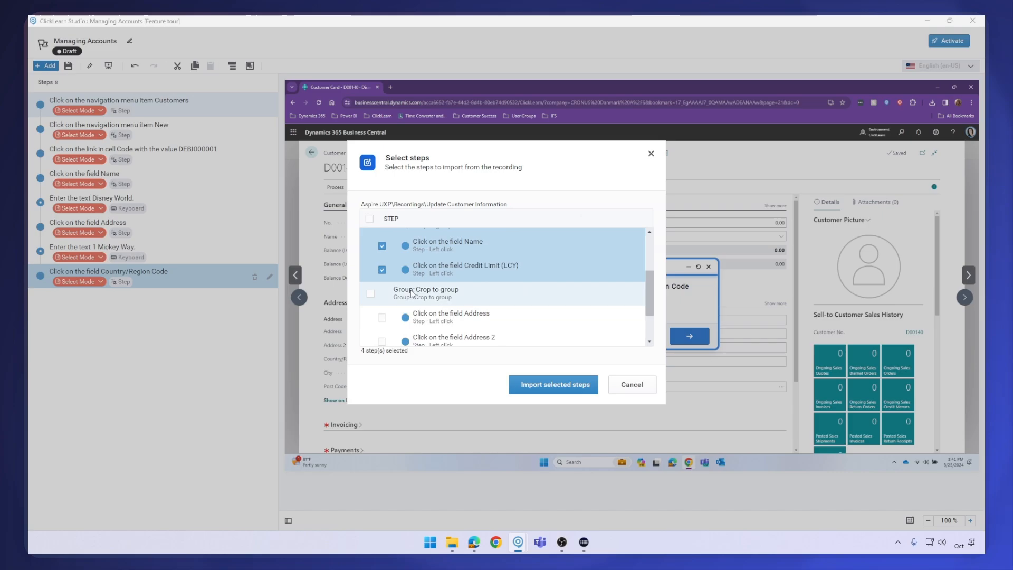
click(371, 297)
scroll(381, 289, down, 2)
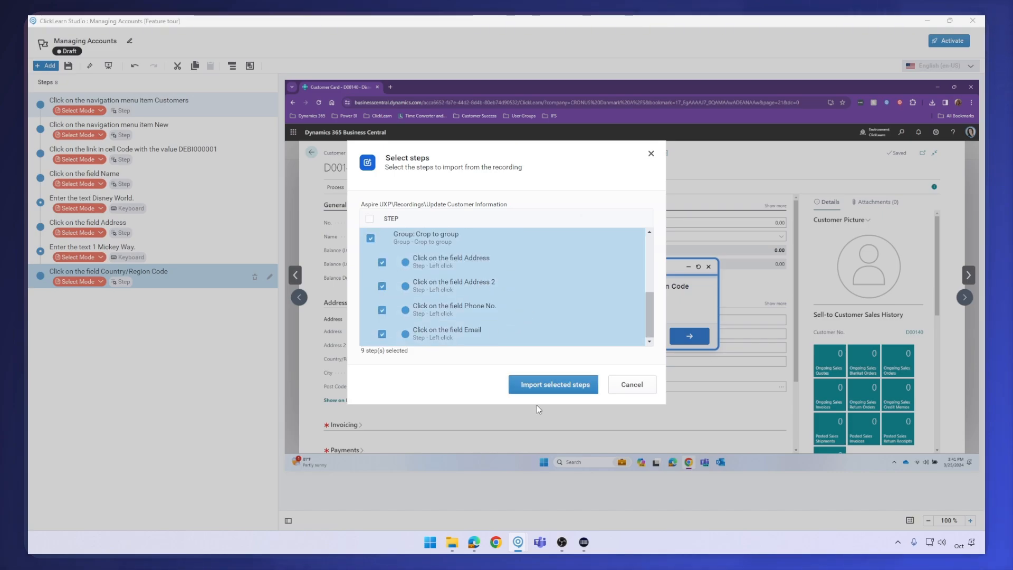
click(555, 378)
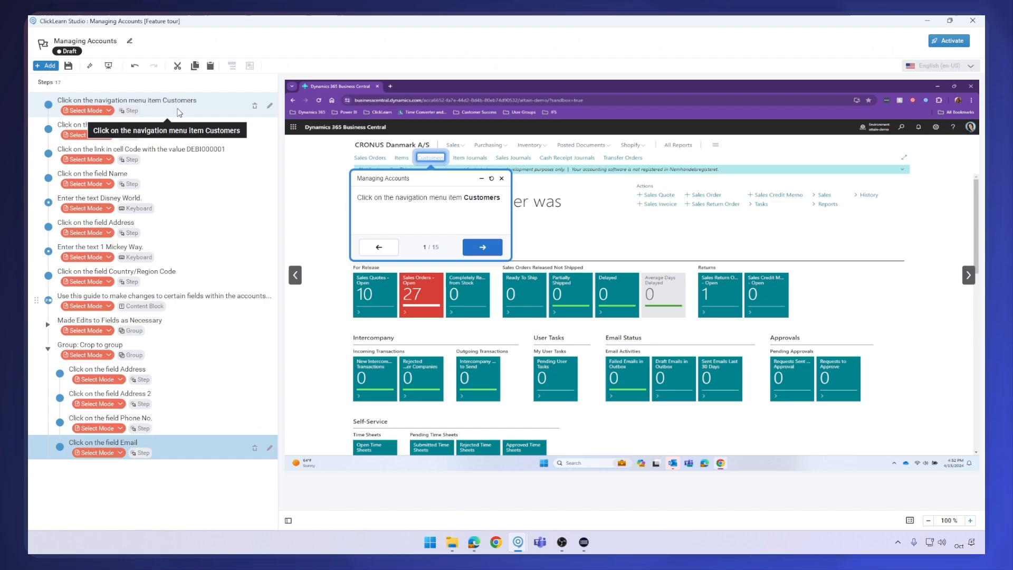
Insert a new content block before the first step and set its mode of delivery to Video
click(177, 111)
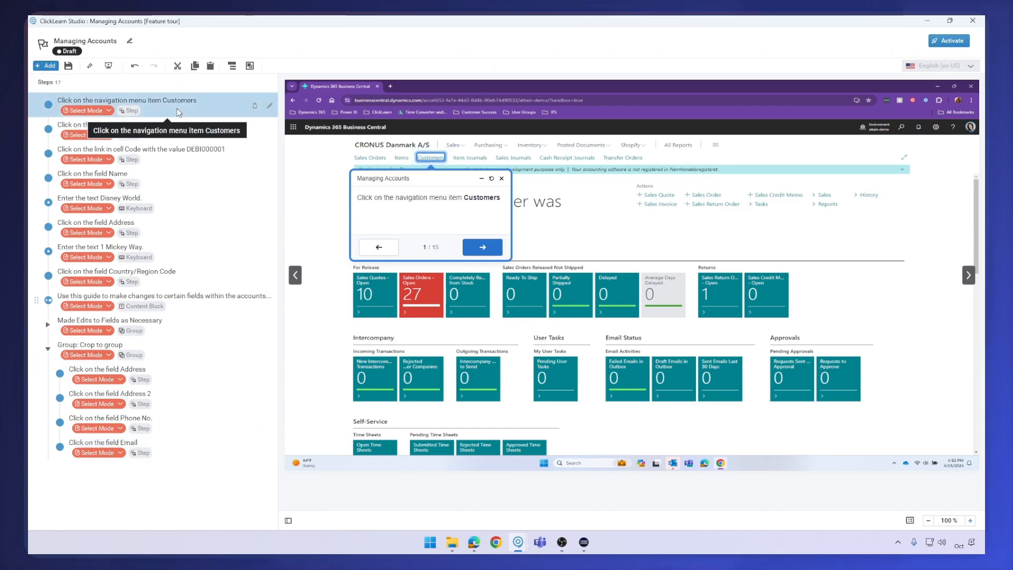
right_click(177, 111)
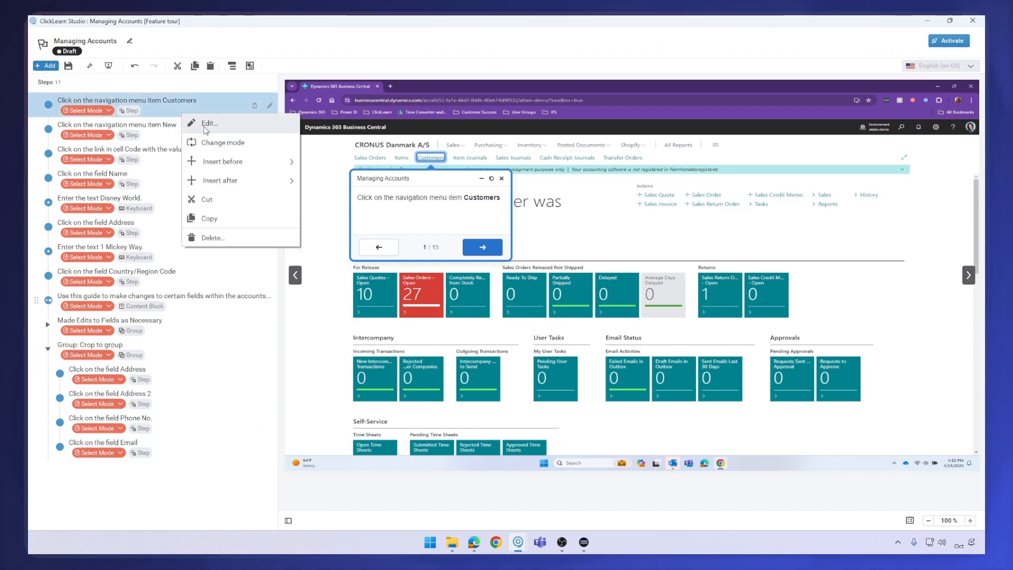
mouse_move(234, 167)
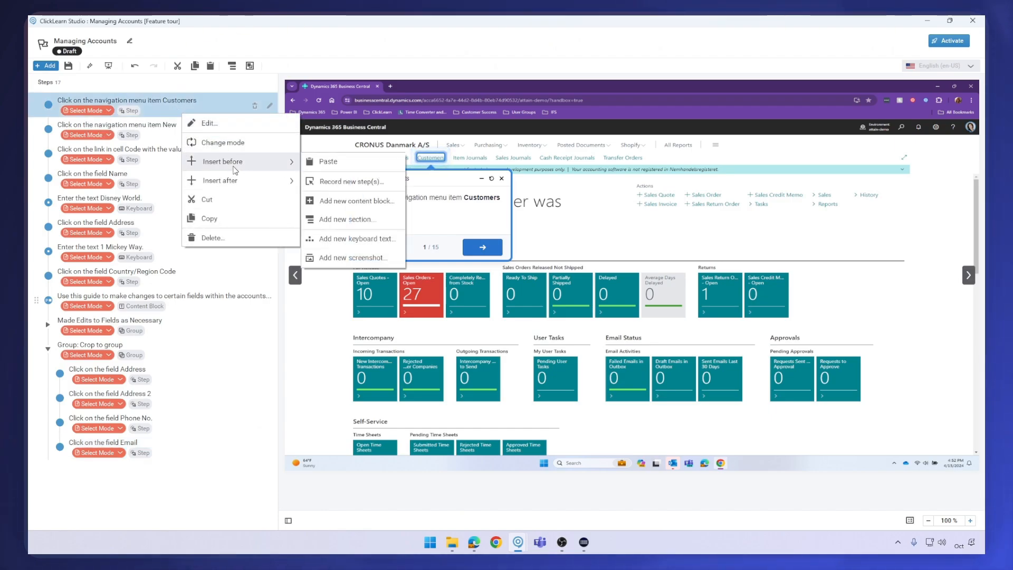
click(378, 205)
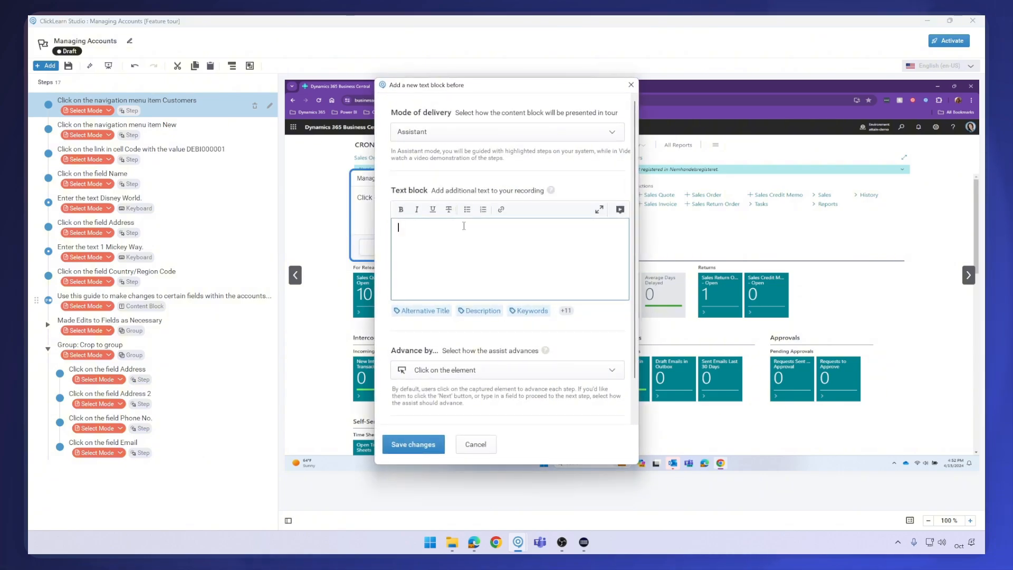
click(477, 131)
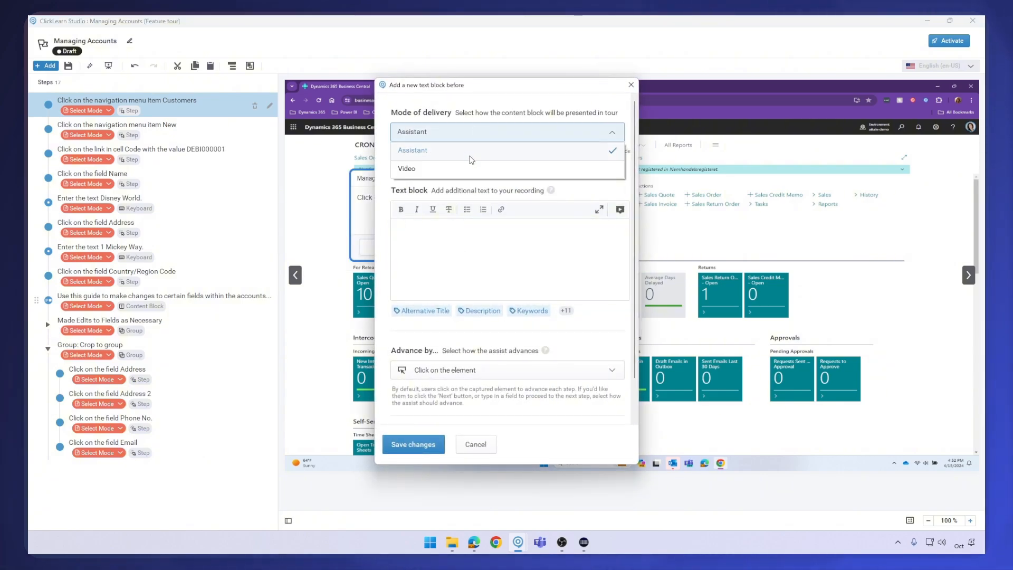
click(473, 170)
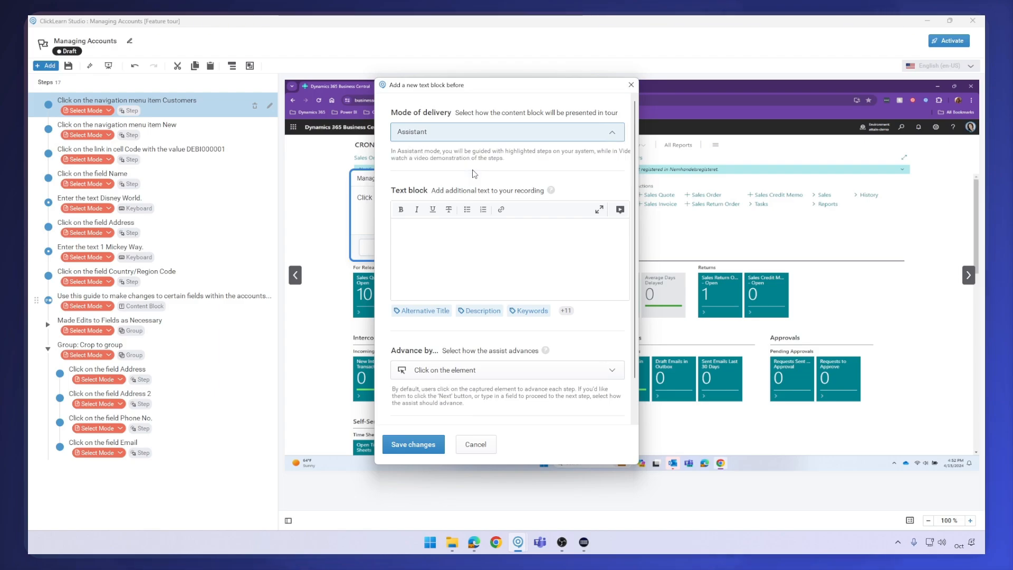
Enter the welcome text "Welcome to the Managing Accounts Tour! Please take a moment to walk through and experience what it's like to manage accounts at ClickLearn."
click(445, 248)
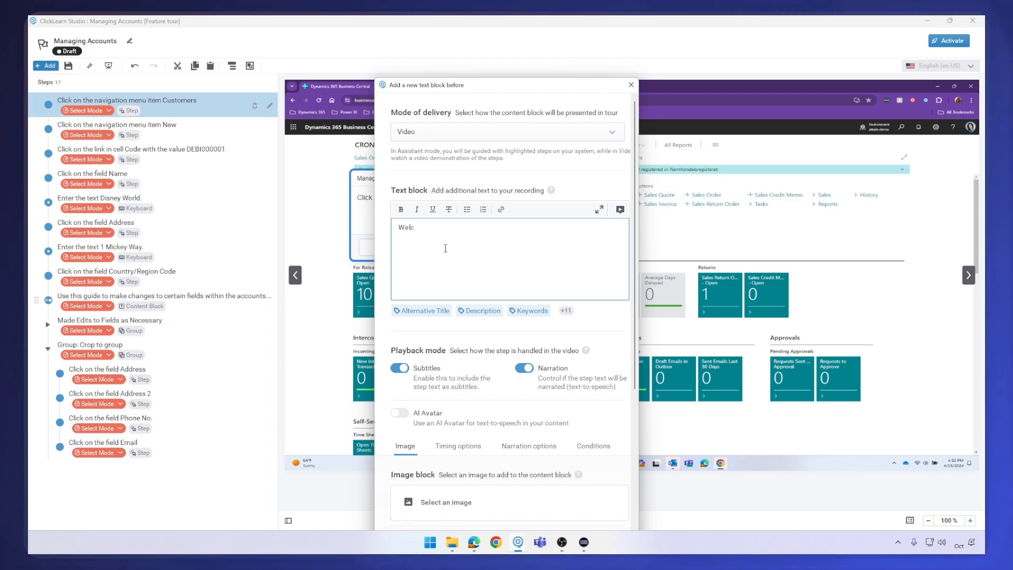
text(Welcome to the Manag)
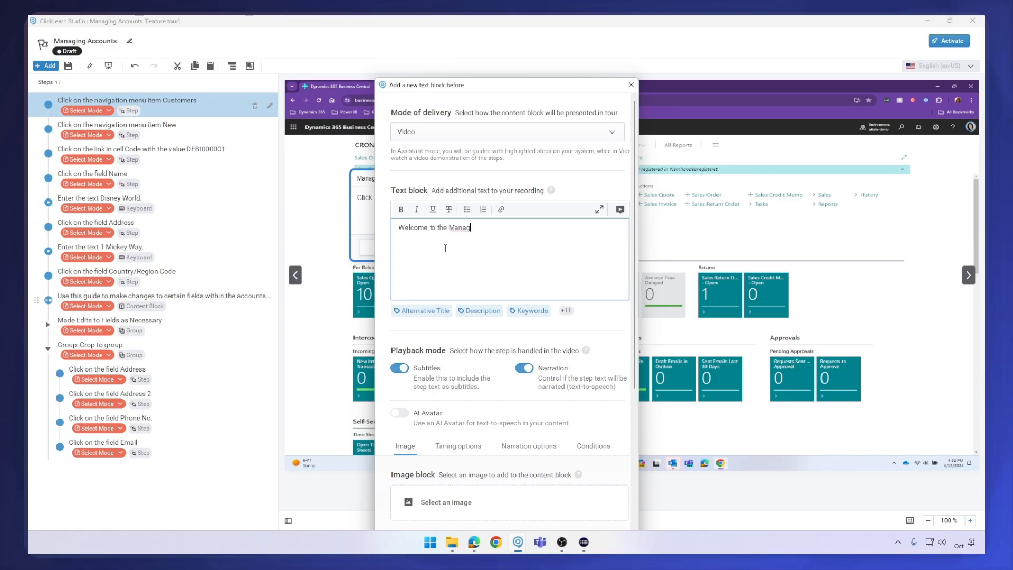
text(ing Accou)
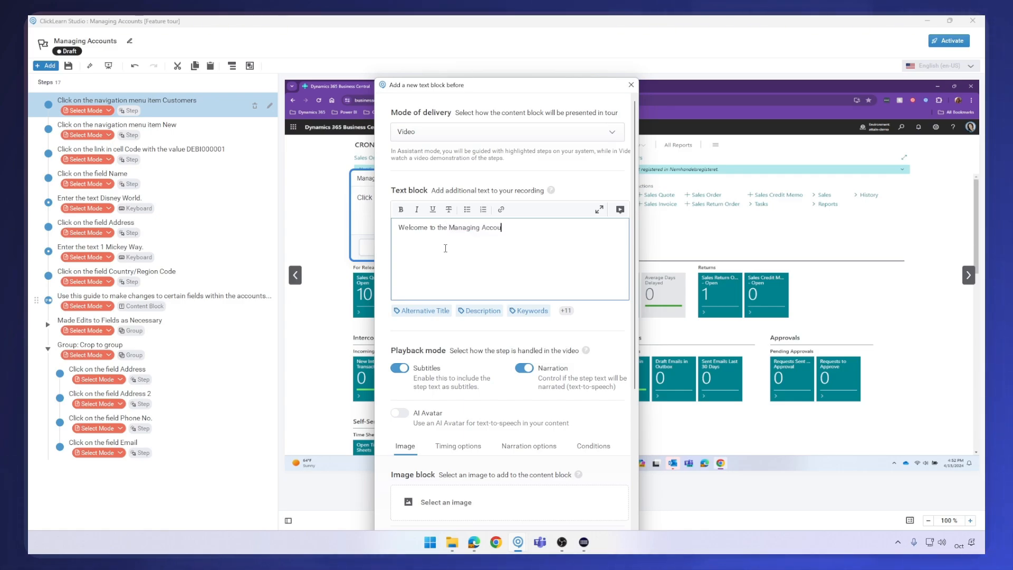
text(nts Tour)
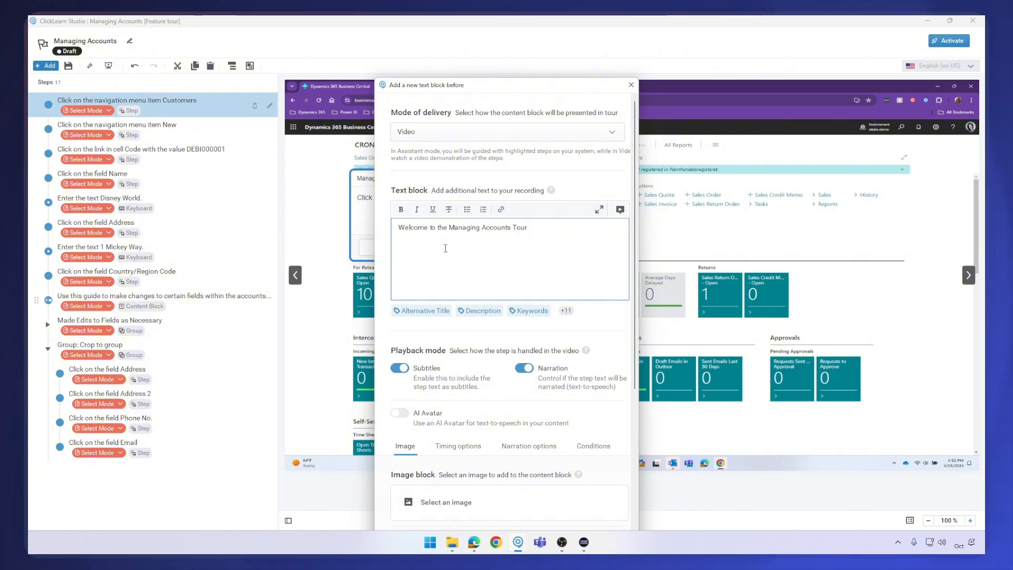
text(! )
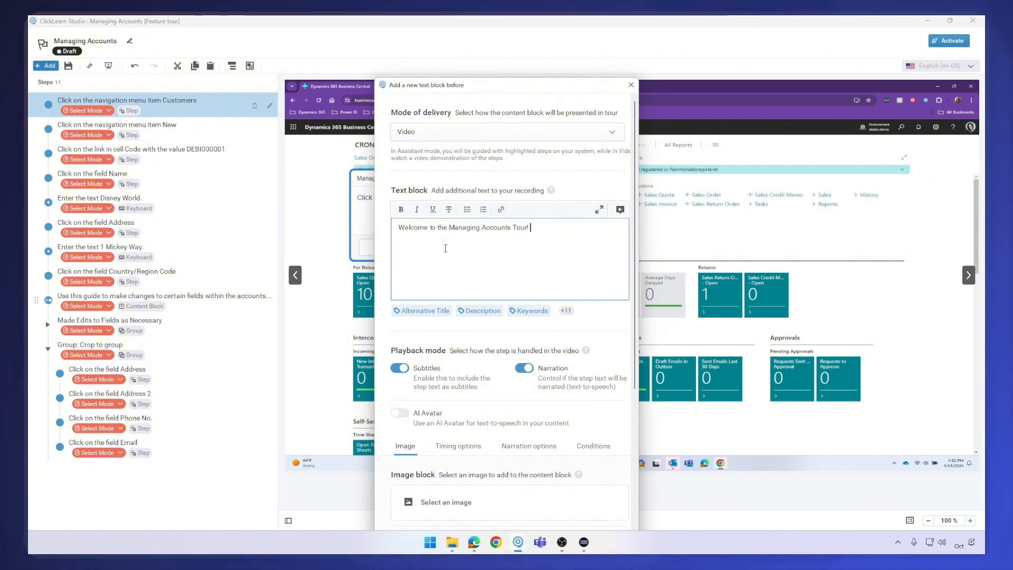
text(Please take a moment to w)
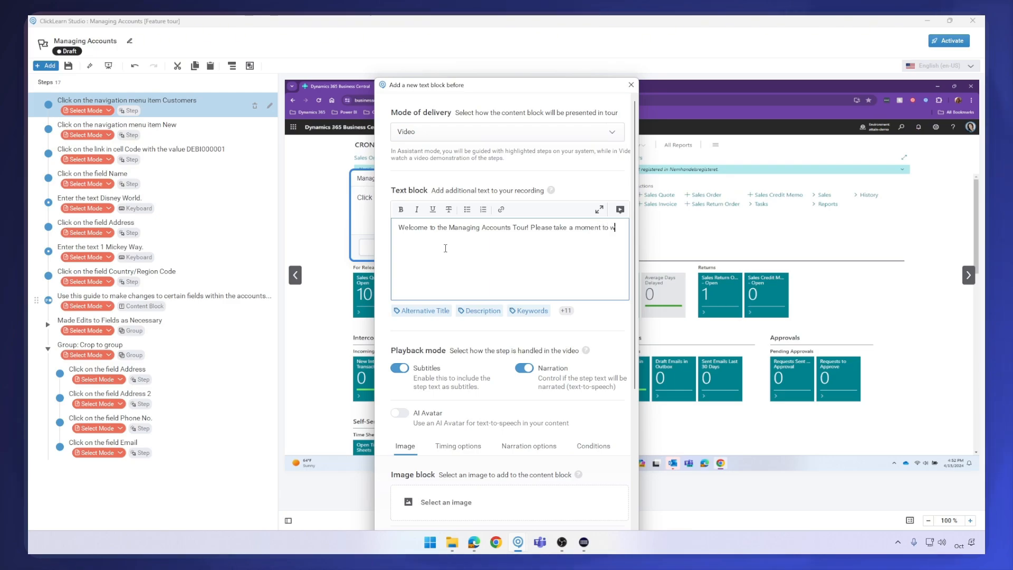
text(alk throug)
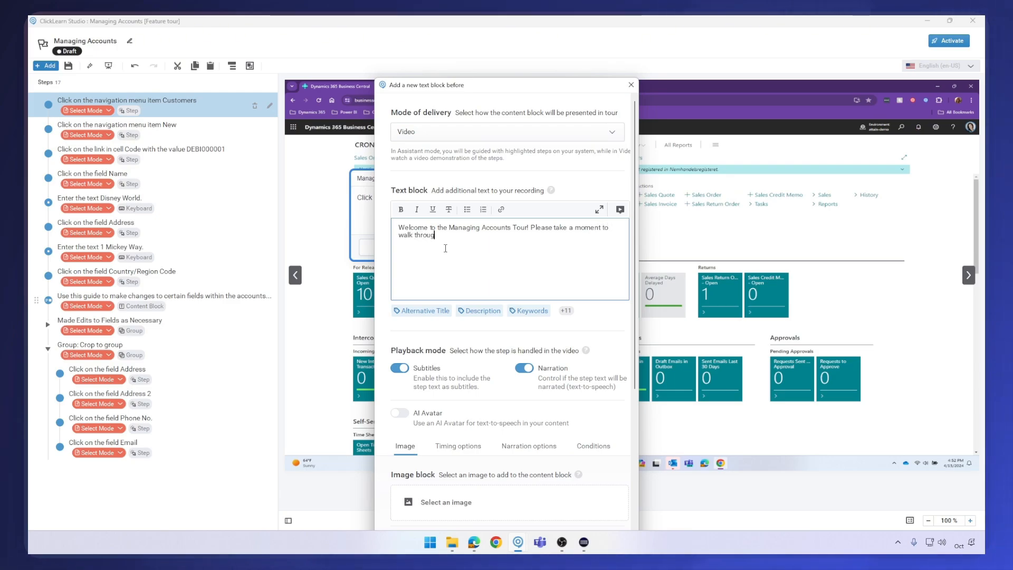
text(h and experie)
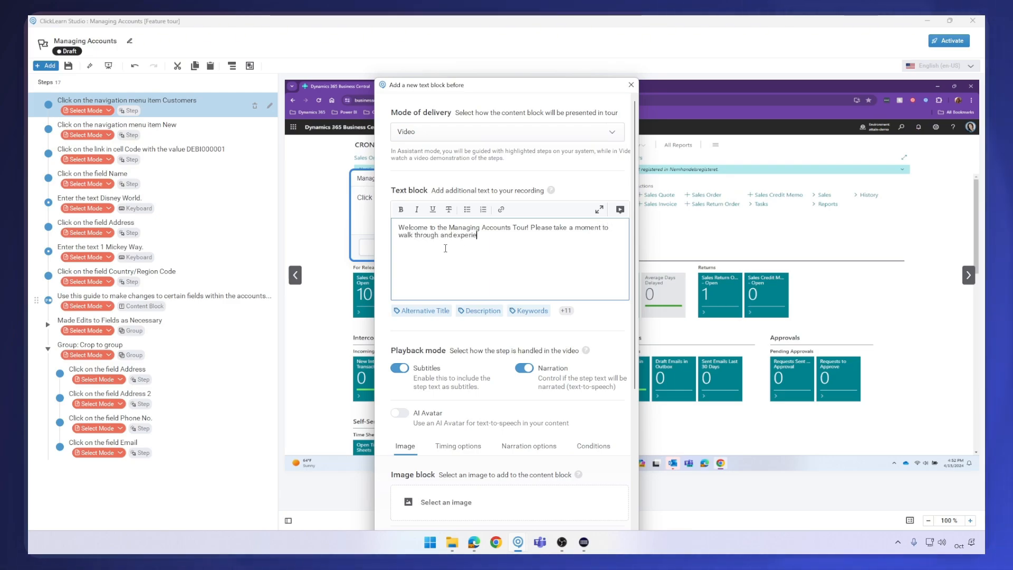
text(nce what it's)
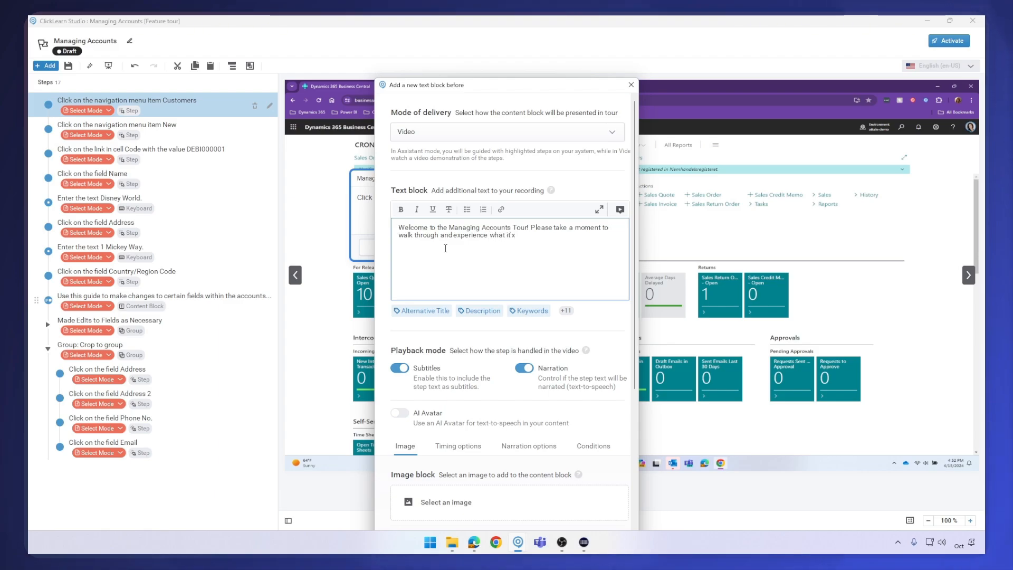
text( like to)
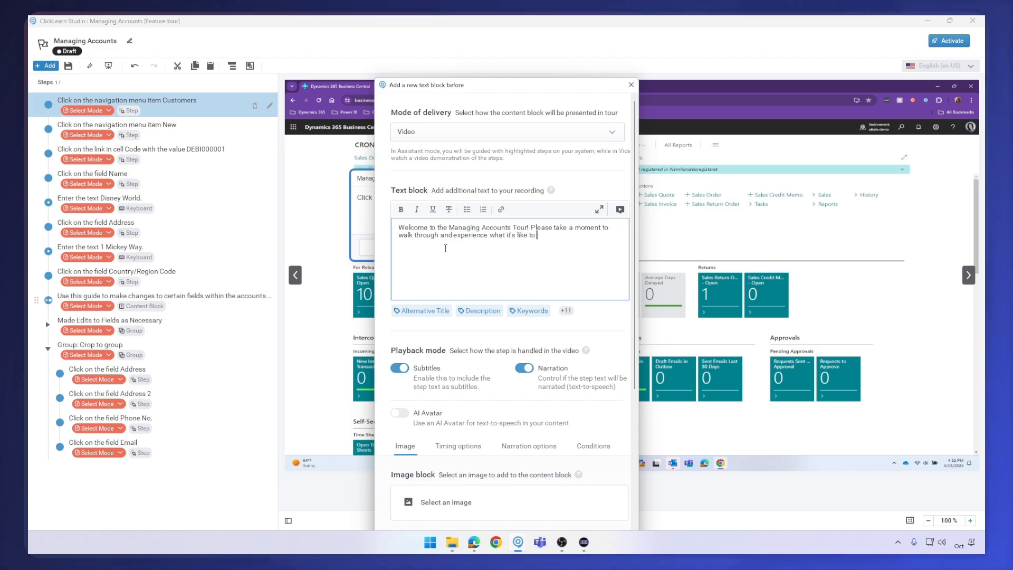
text( managin)
key(BackSpace)
key(BackSpace)
text(e accounts)
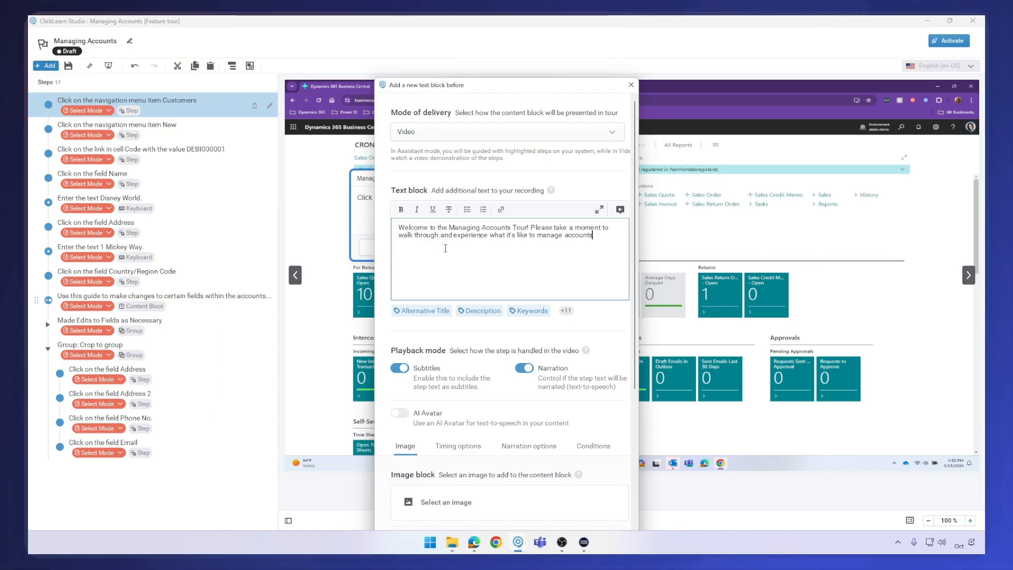
text( at ClickL)
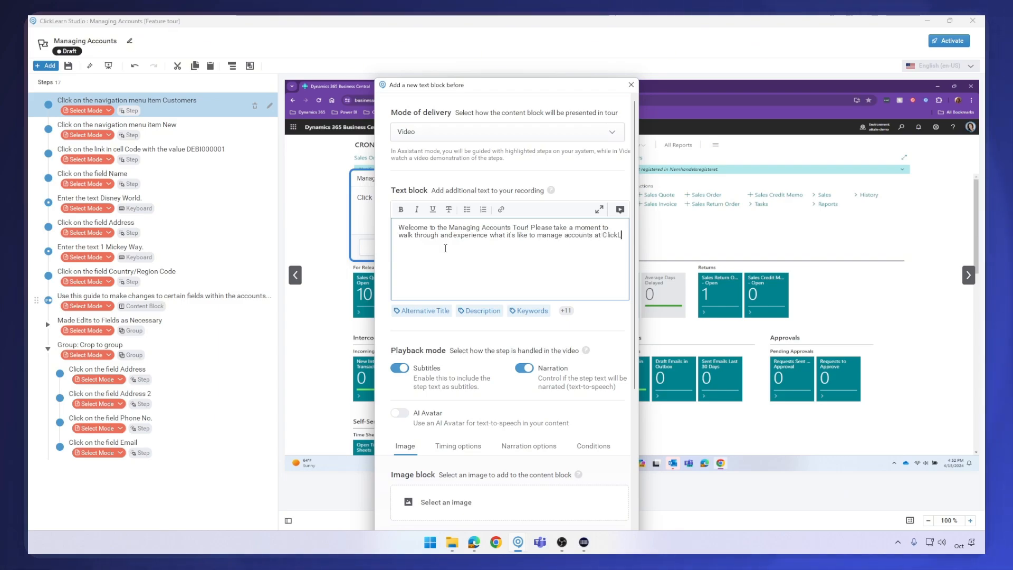
text(earn.)
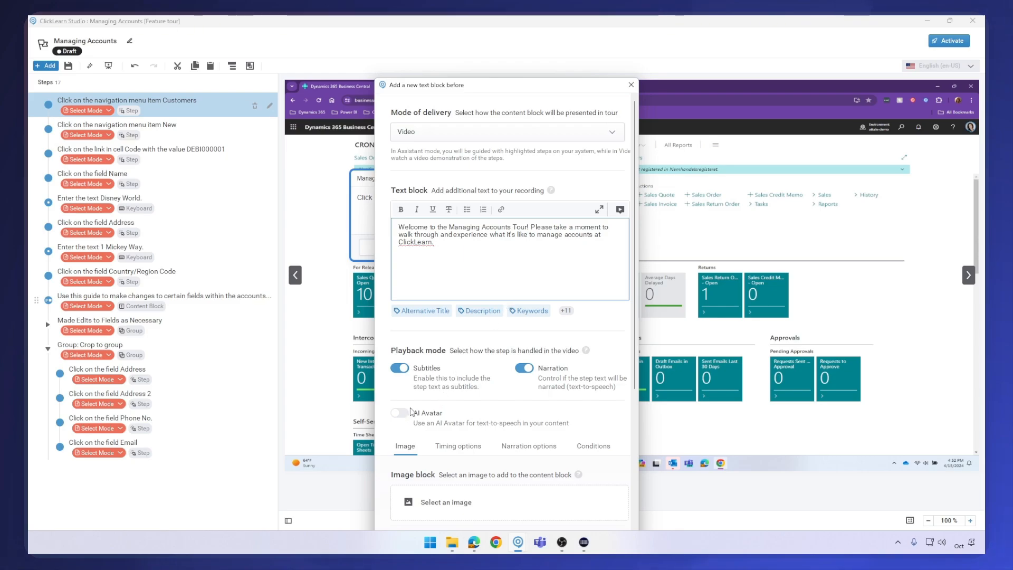
Review the video block's playback options and save the new content block
scroll(490, 390, down, 1)
scroll(490, 391, down, 3)
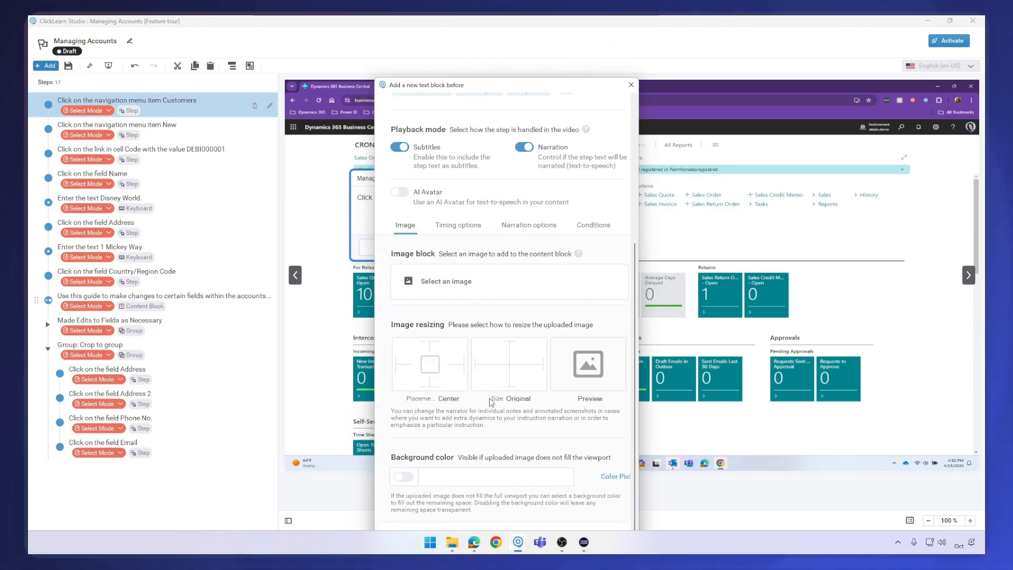
scroll(491, 401, up, 4)
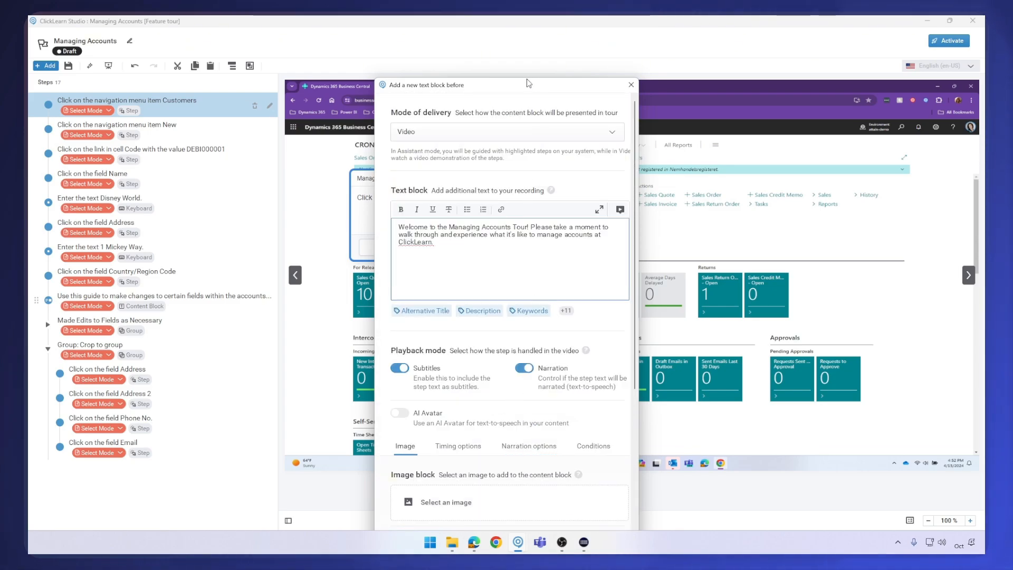
drag(529, 83, 526, 30)
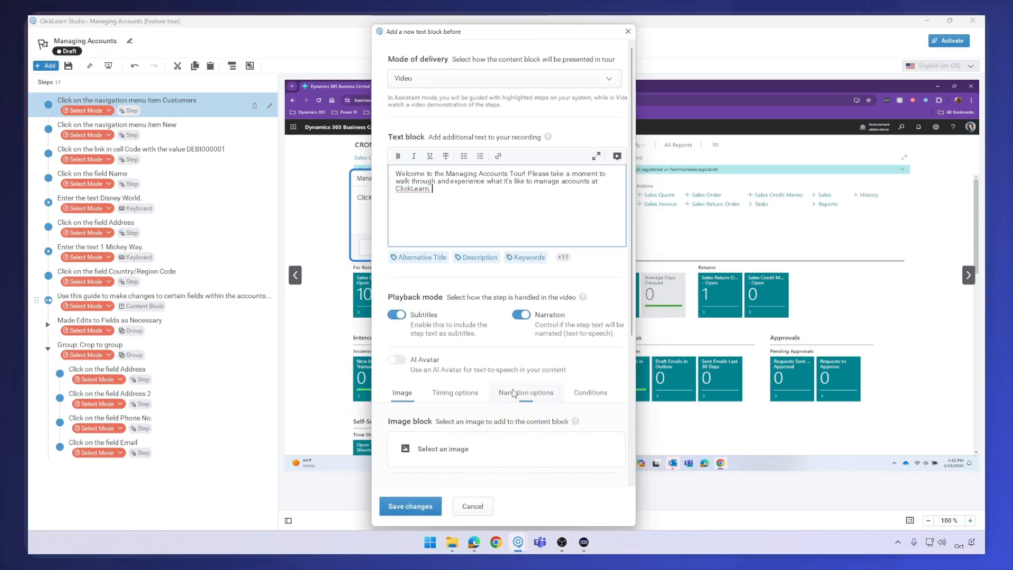
click(425, 507)
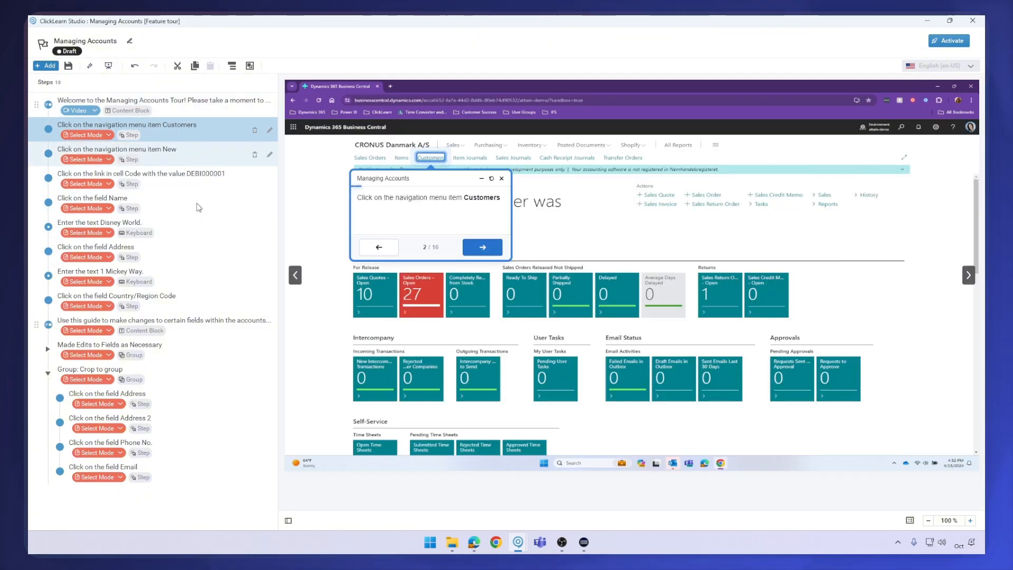
Set the mode of delivery for the eight imported "Create a New Customer" steps to Assistant
shift+click(164, 300)
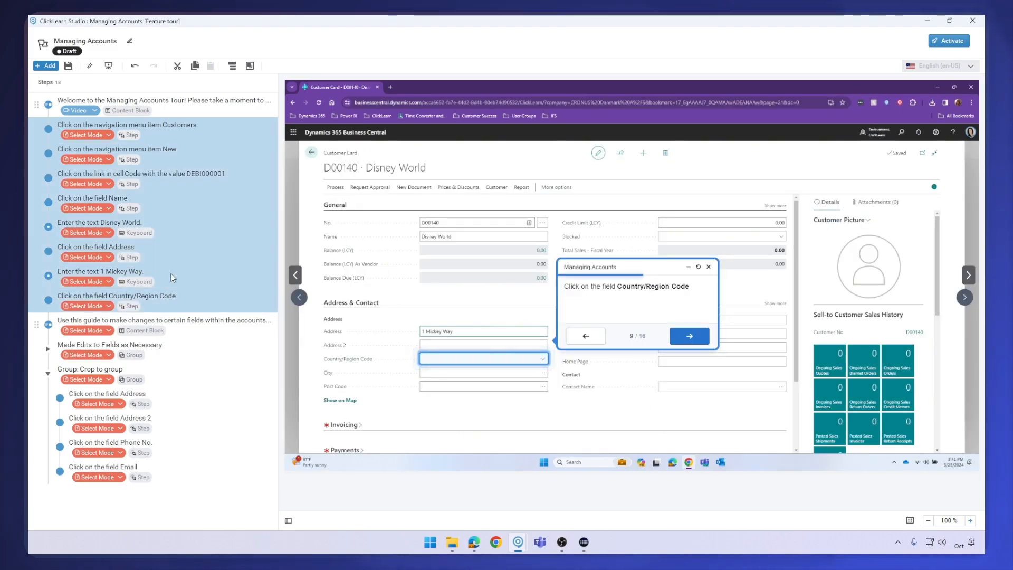
right_click(178, 231)
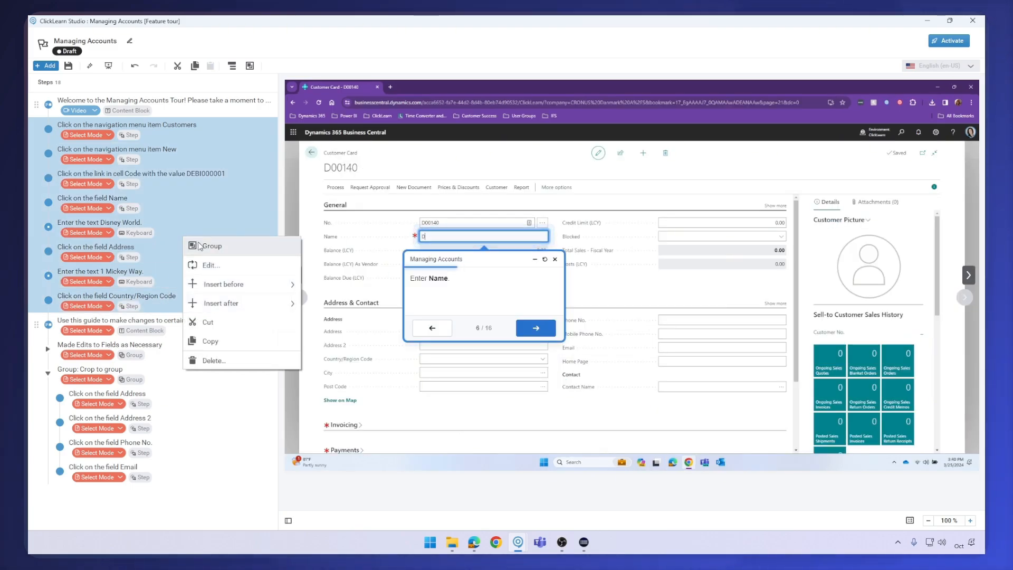
click(208, 265)
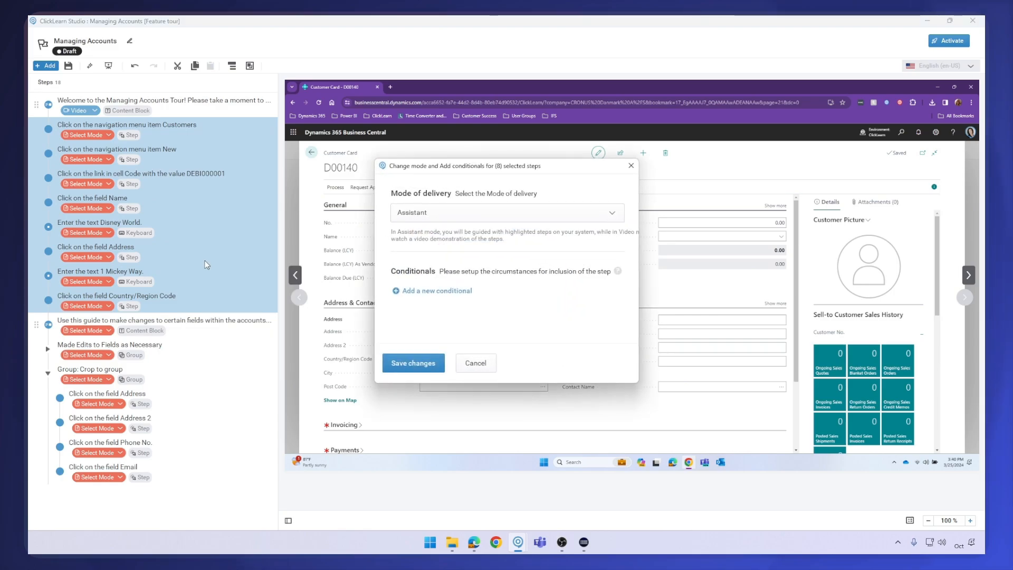
click(447, 214)
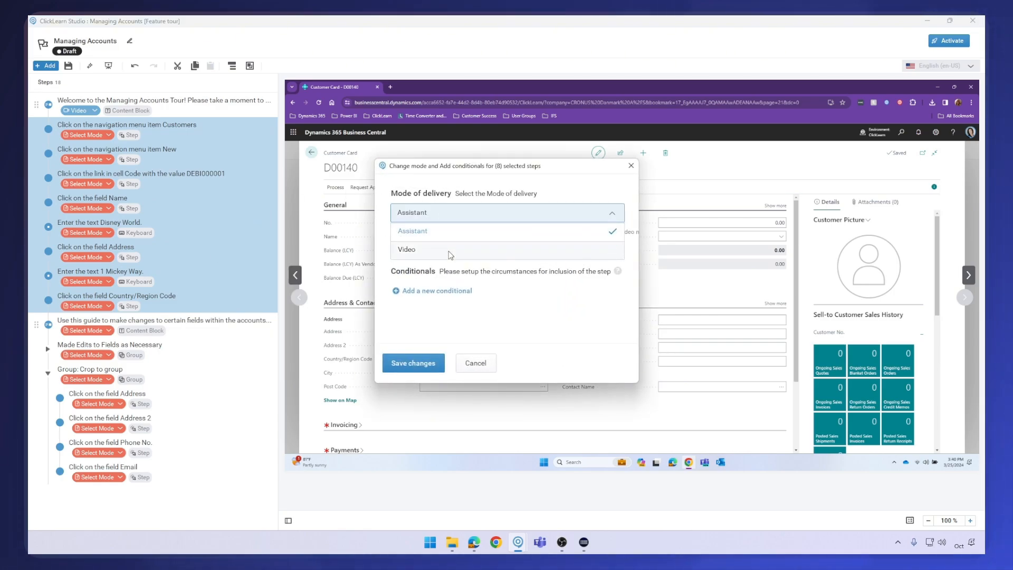
click(456, 232)
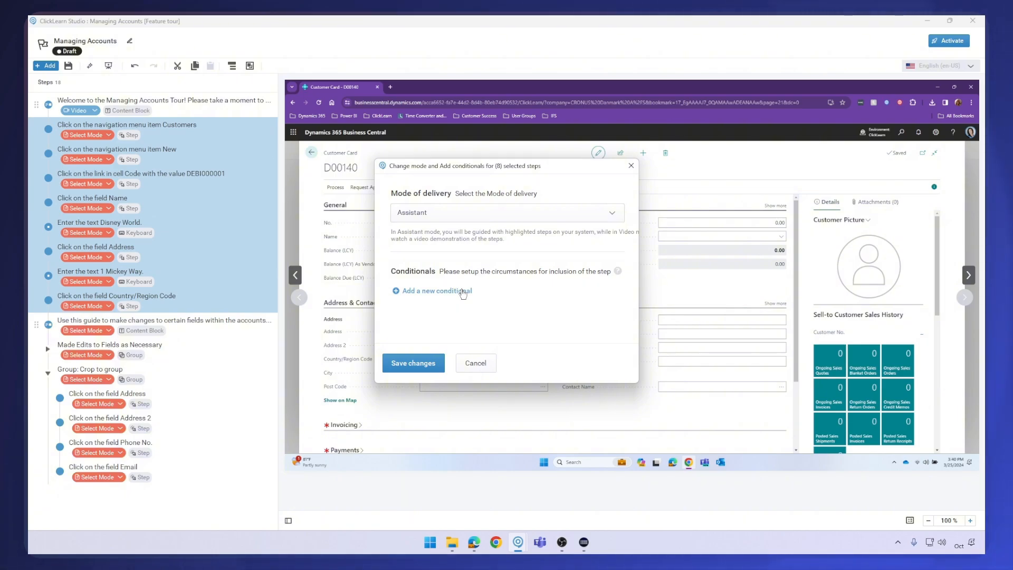
click(424, 364)
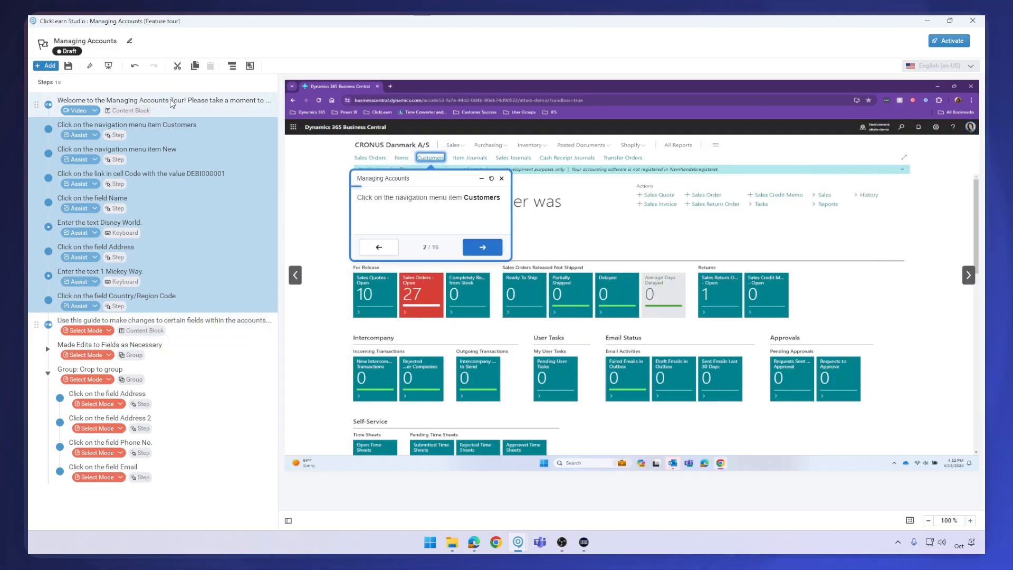
Preview the tour steps one by one, from the welcome block through to the guide note content block
click(172, 103)
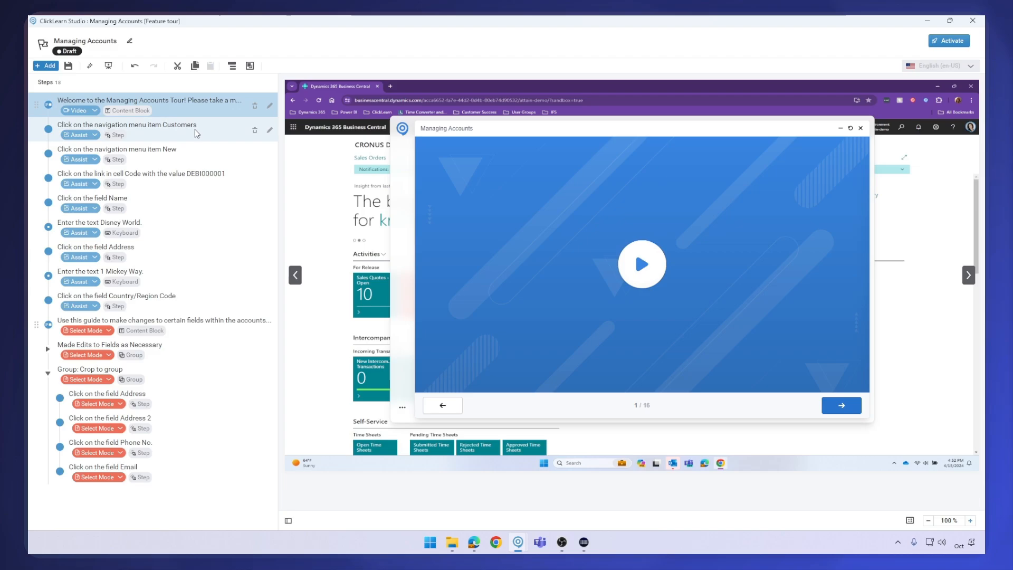
click(195, 128)
click(194, 153)
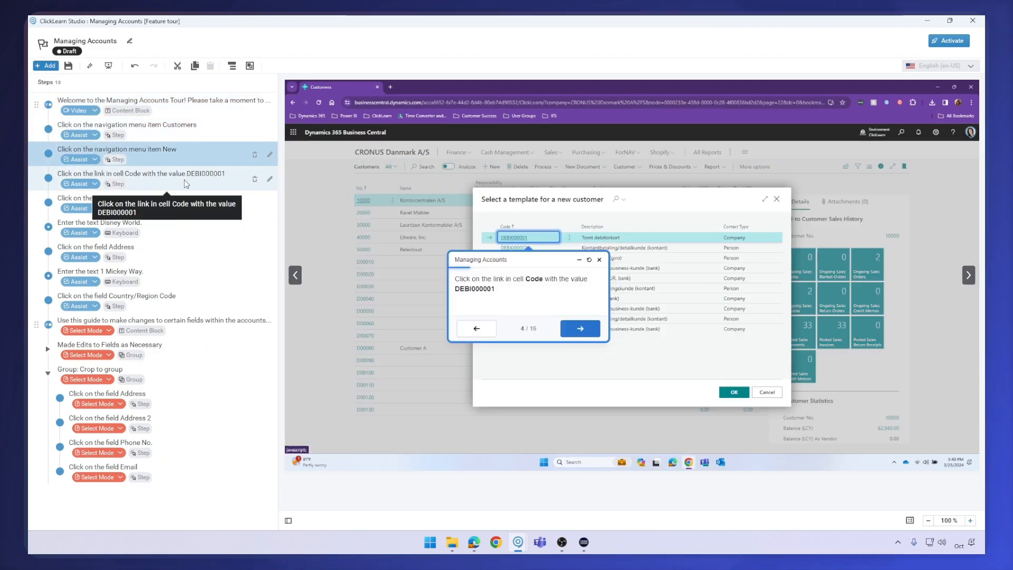
click(185, 179)
click(180, 207)
click(174, 226)
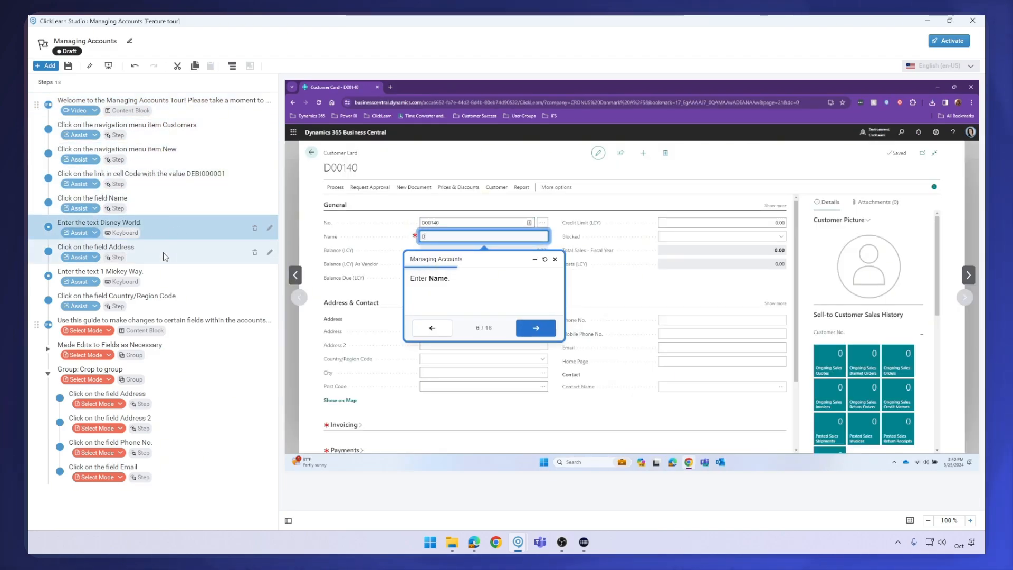
click(164, 331)
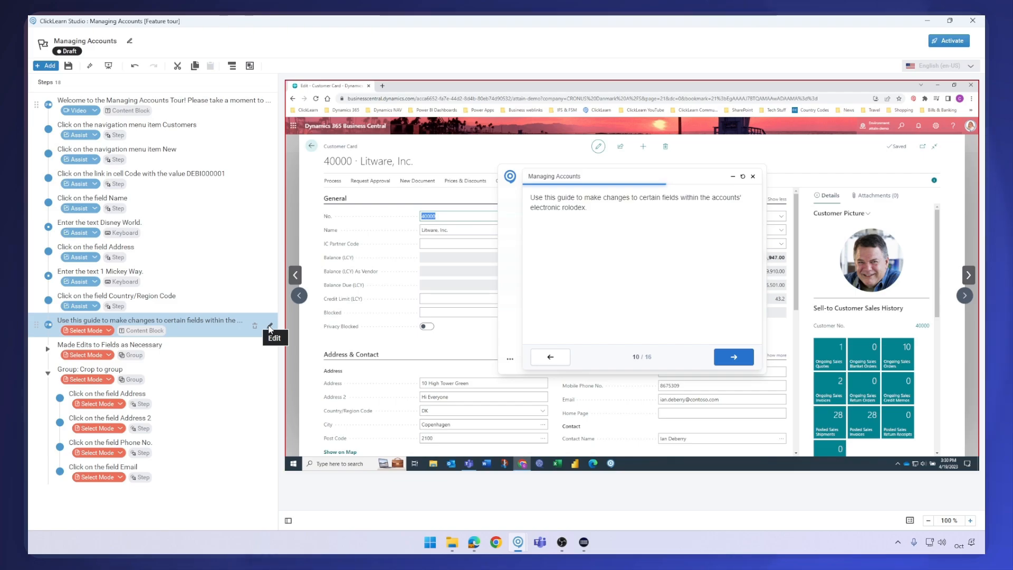
Rewrite the opening of the guide note content block as "Continue on and we'll show you how"
click(270, 327)
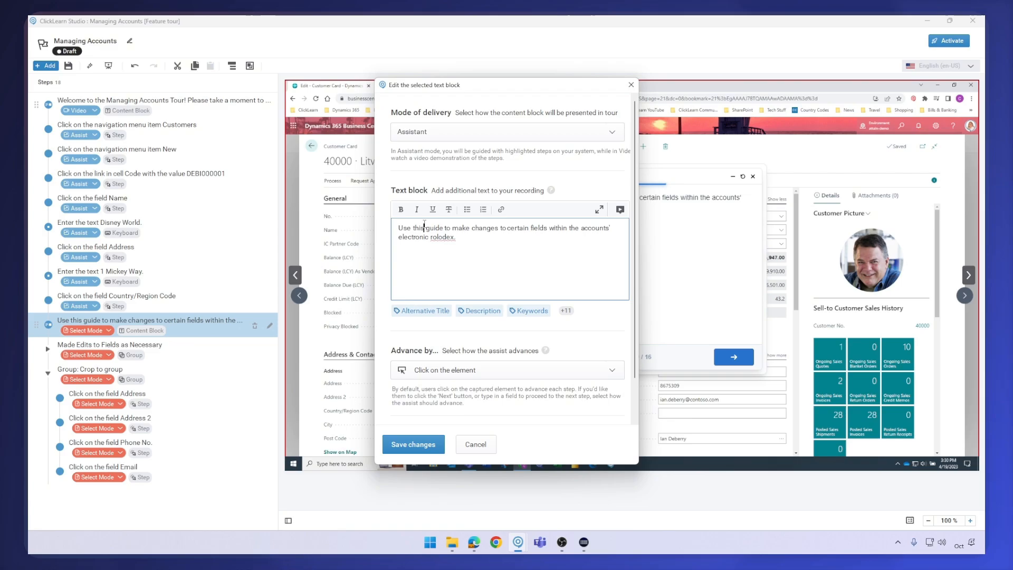
drag(400, 229, 441, 222)
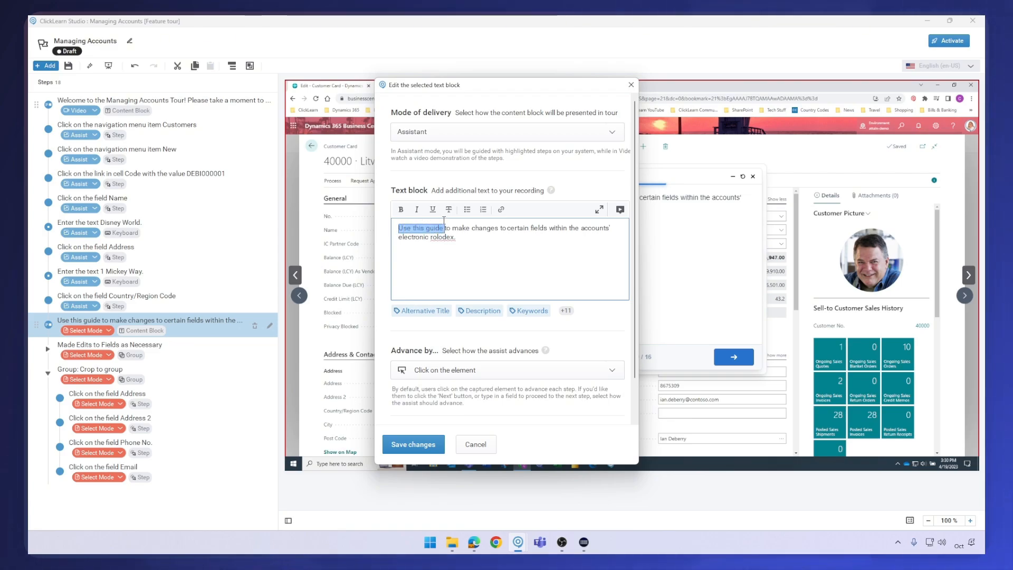
text(Continue)
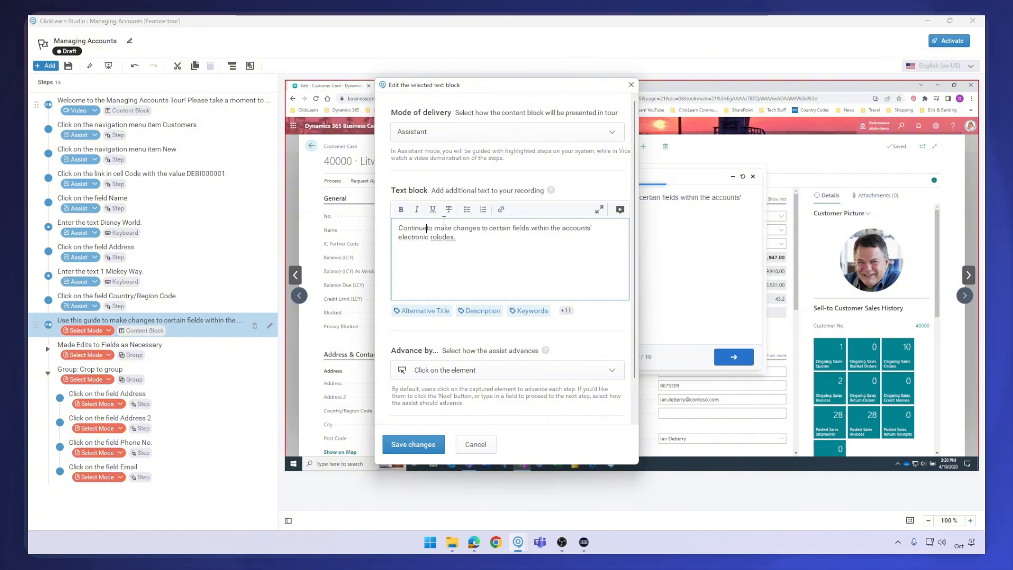
text( on and)
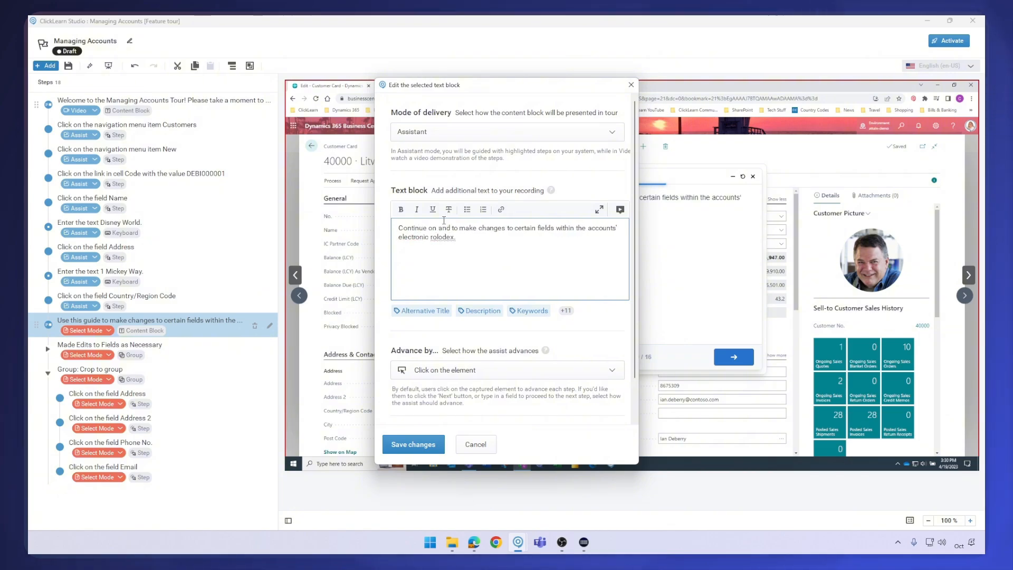
text( we'll show you)
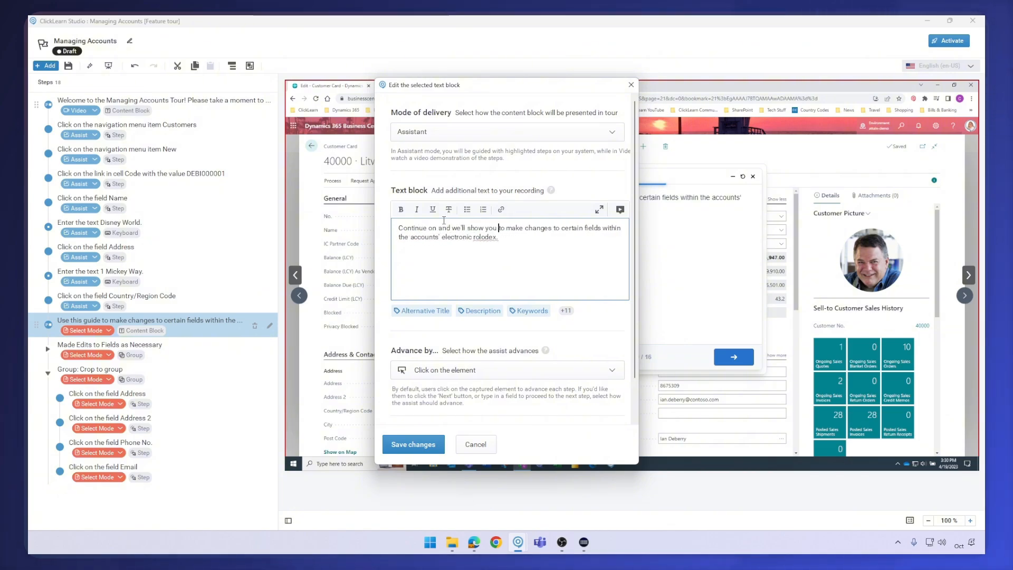
text( how)
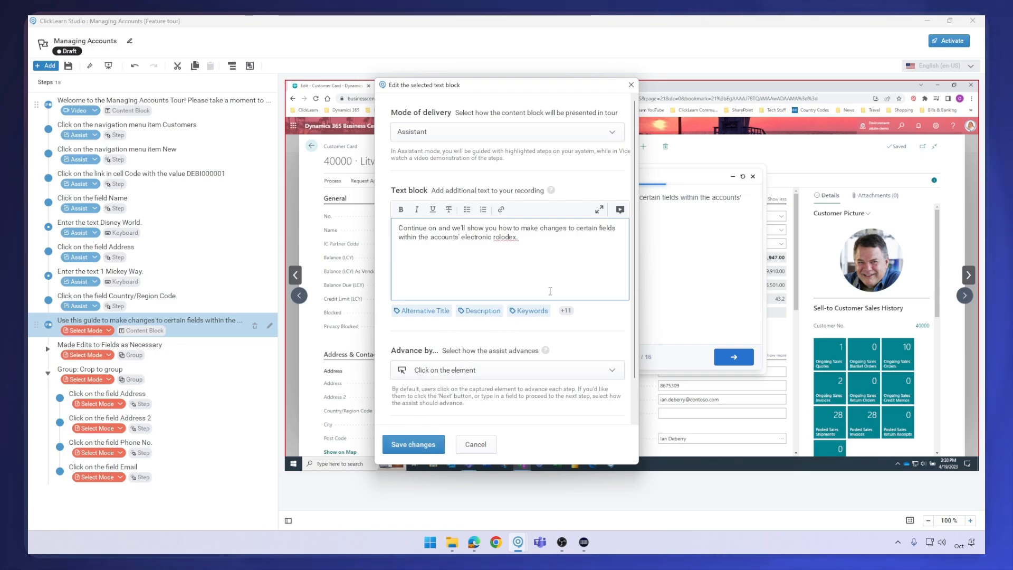
Set the guide note content block's mode of delivery to Video, review its playback options, and save the changes
click(482, 137)
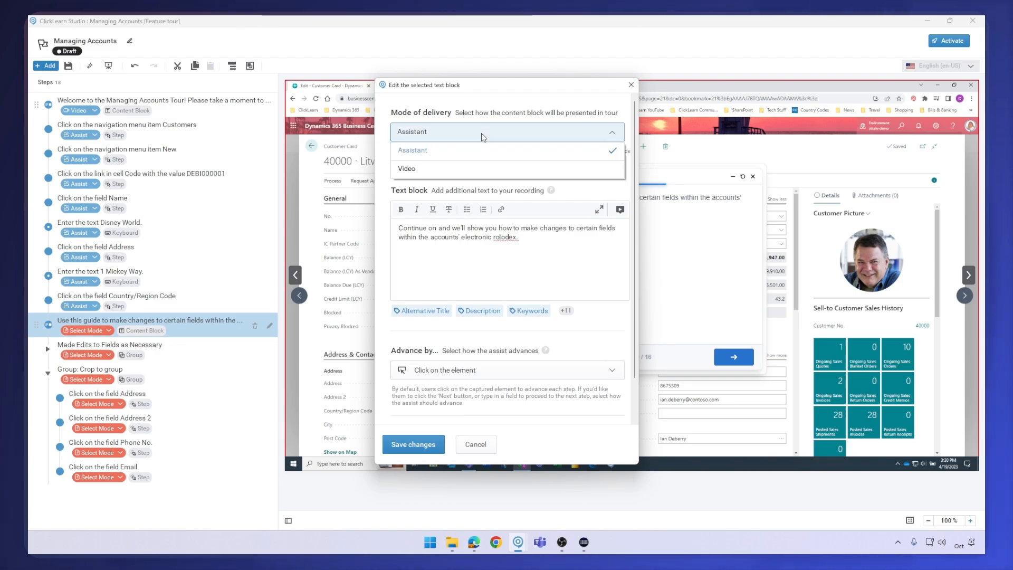
click(476, 165)
click(448, 282)
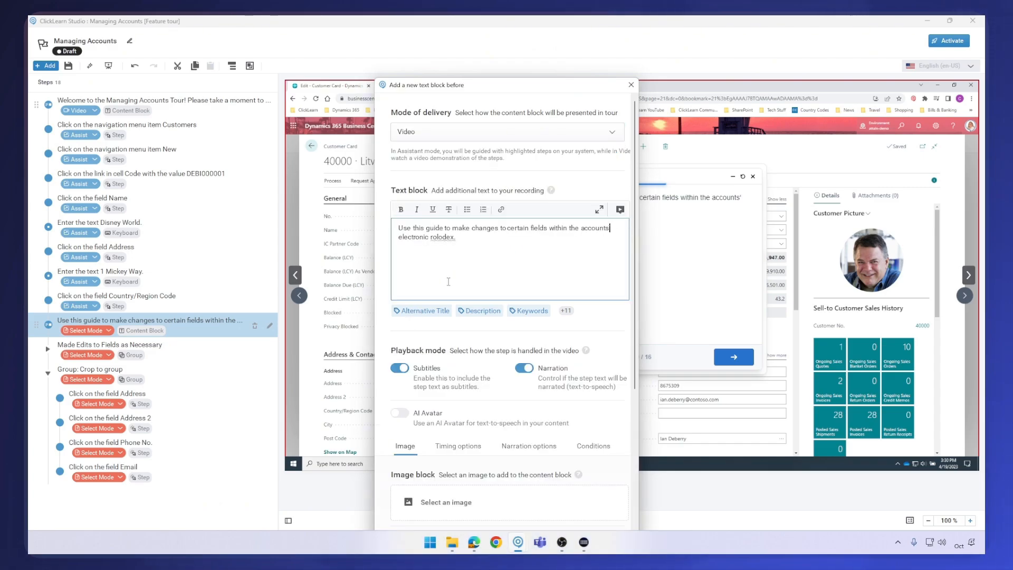
scroll(495, 349, down, 4)
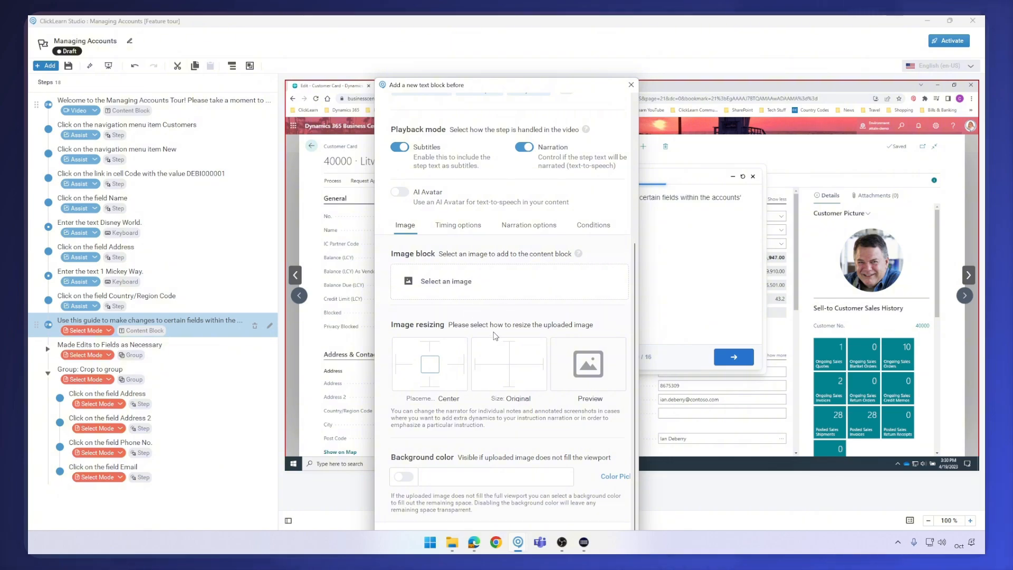
scroll(495, 337, up, 4)
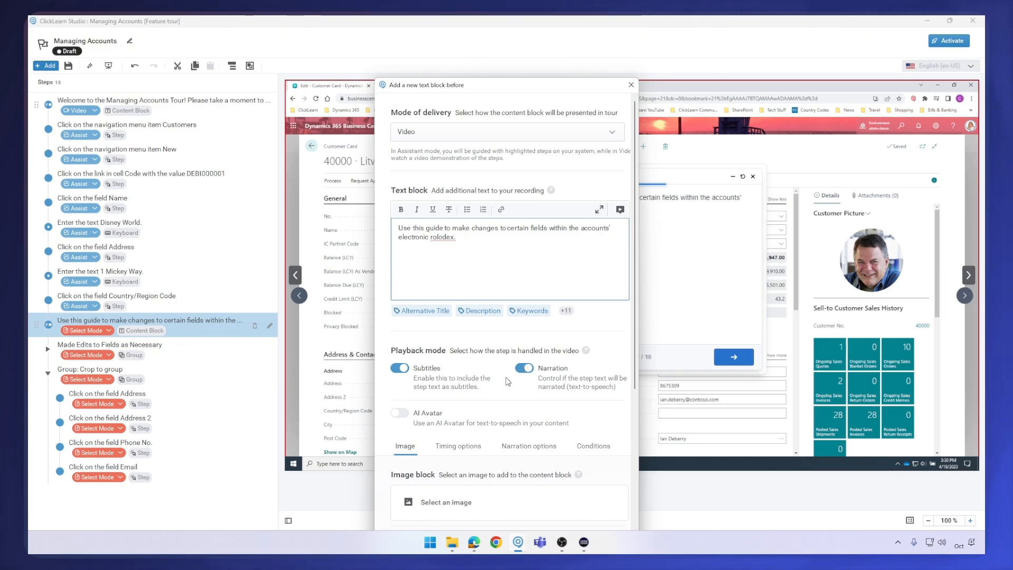
scroll(490, 372, down, 1)
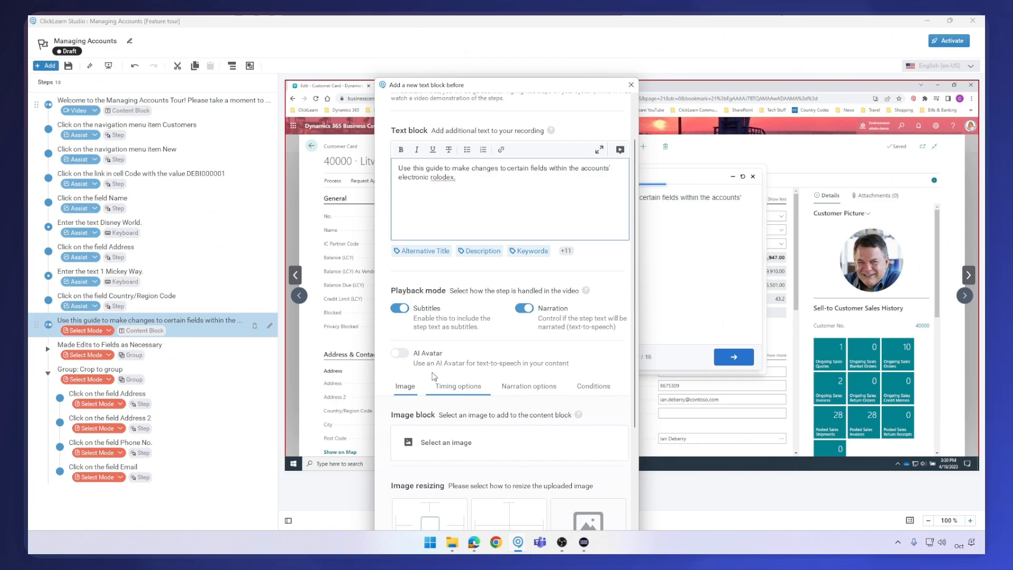
scroll(445, 330, down, 3)
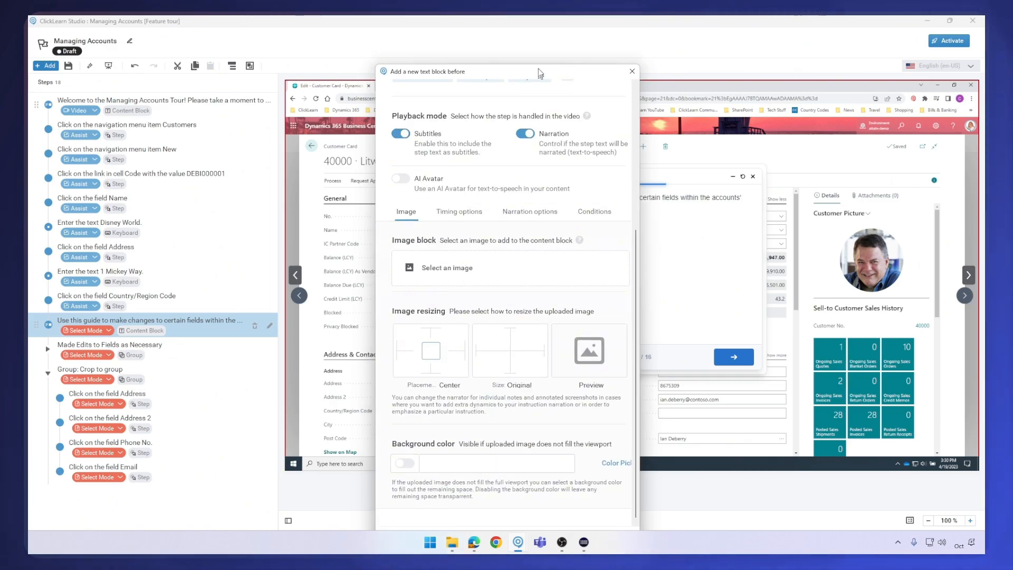
click(426, 499)
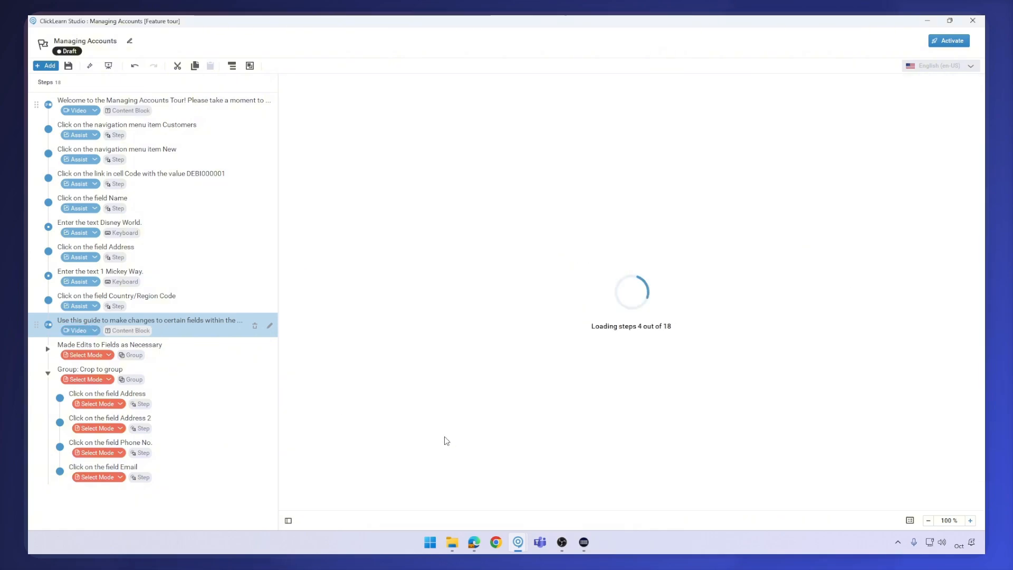
Set the mode of delivery for the eight steps in the two field-edit groups to Assistant
click(174, 357)
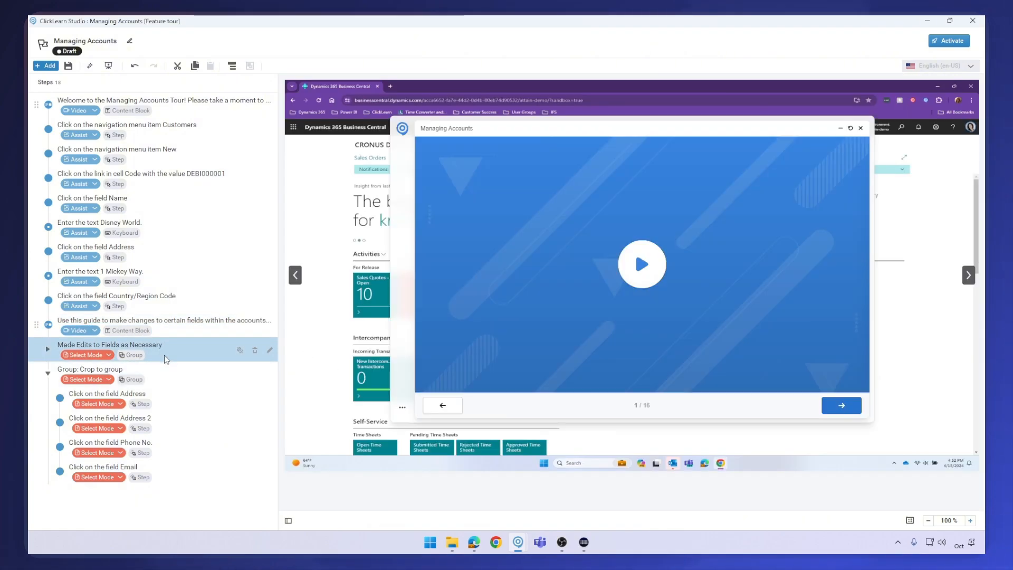
shift+click(160, 477)
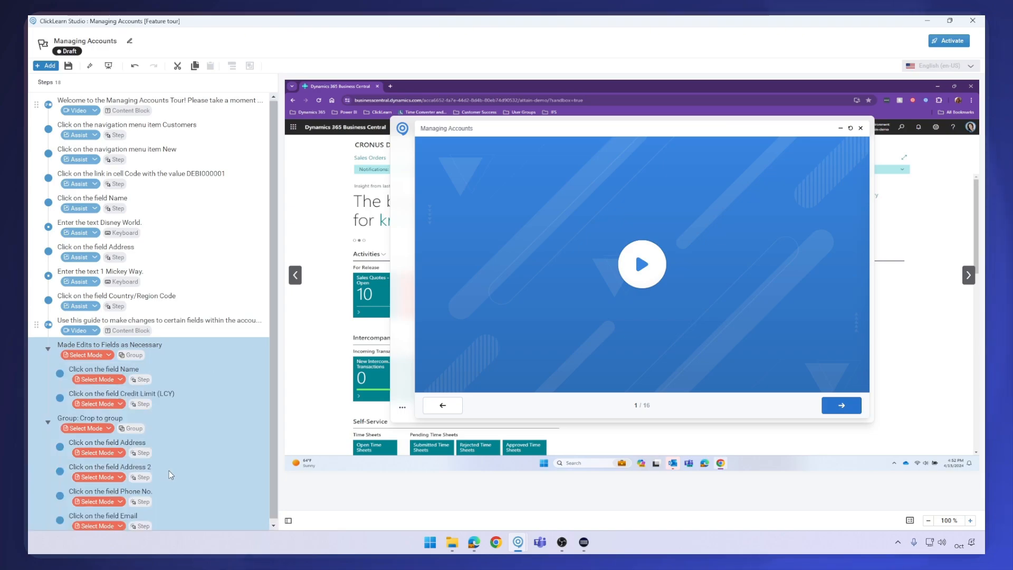
right_click(171, 442)
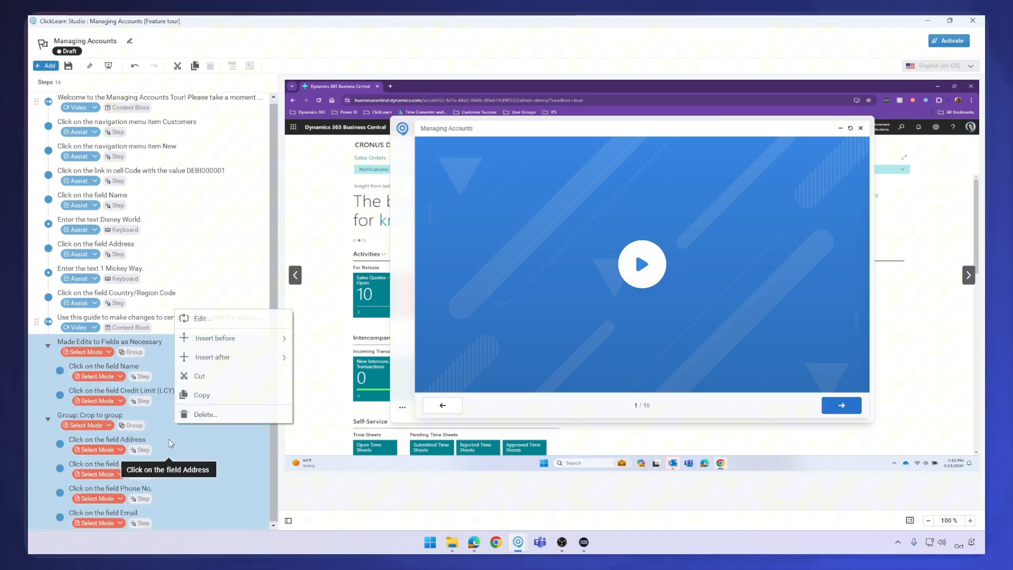
click(209, 319)
click(507, 210)
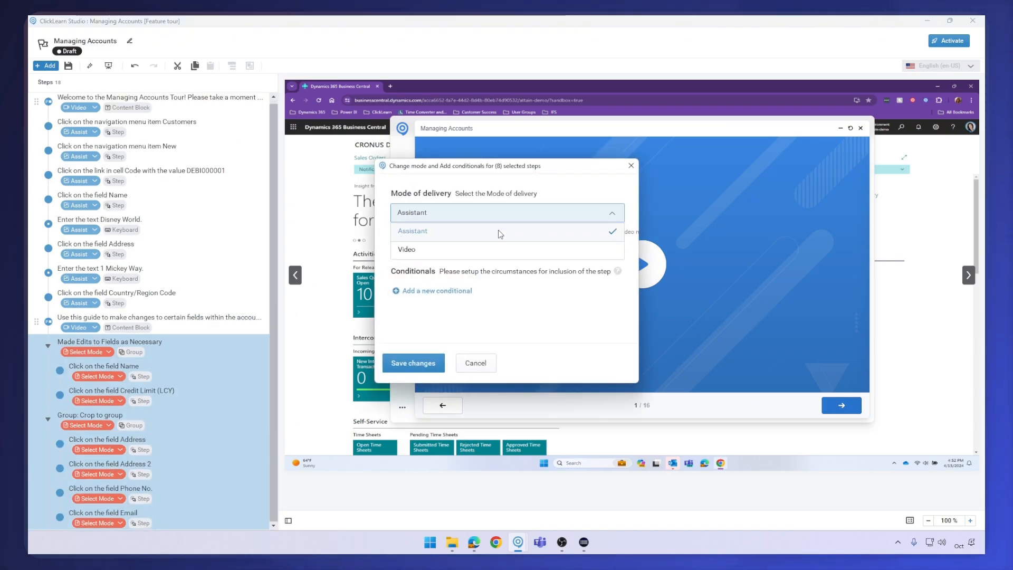
click(497, 232)
click(413, 363)
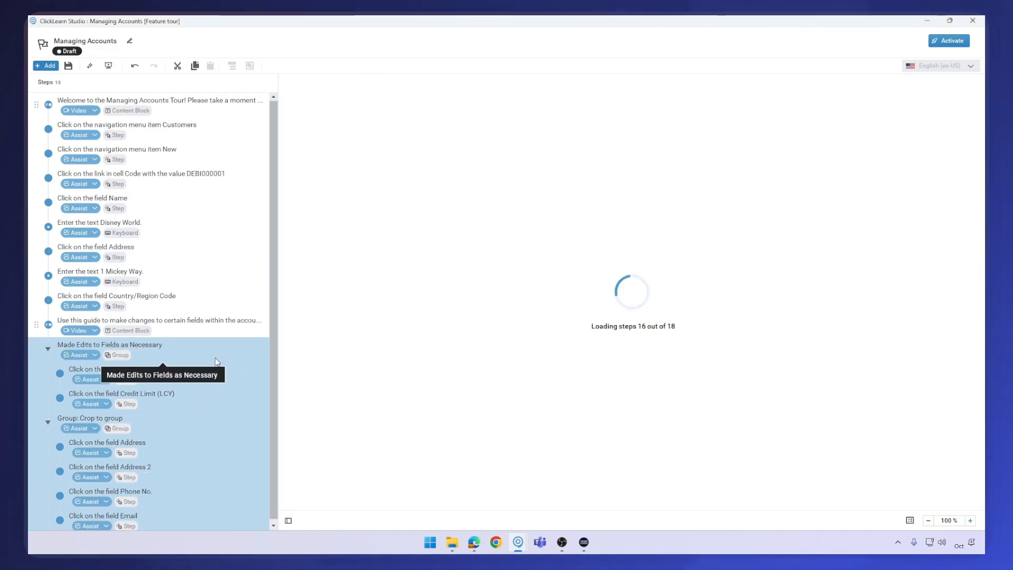
click(205, 419)
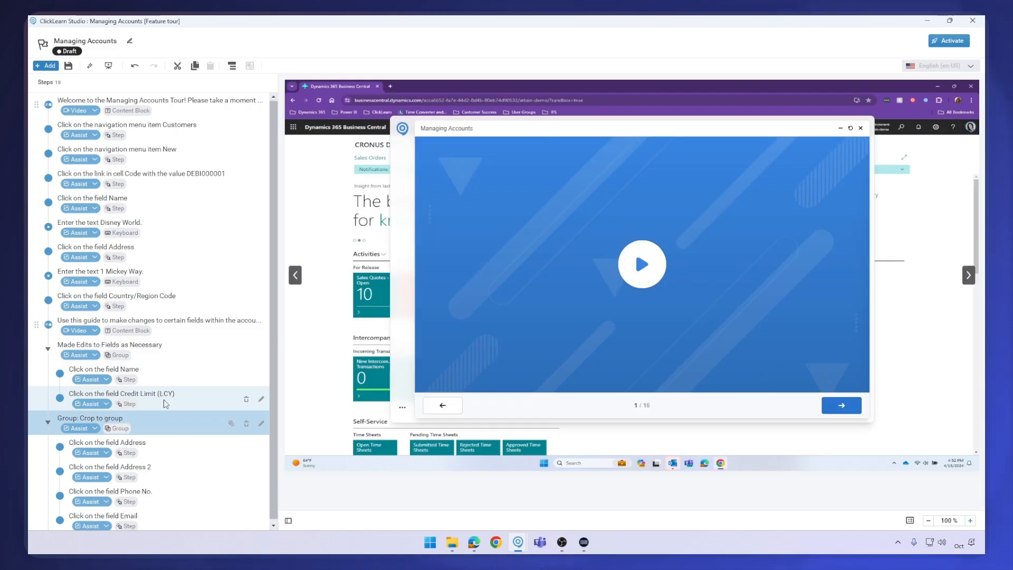
click(163, 399)
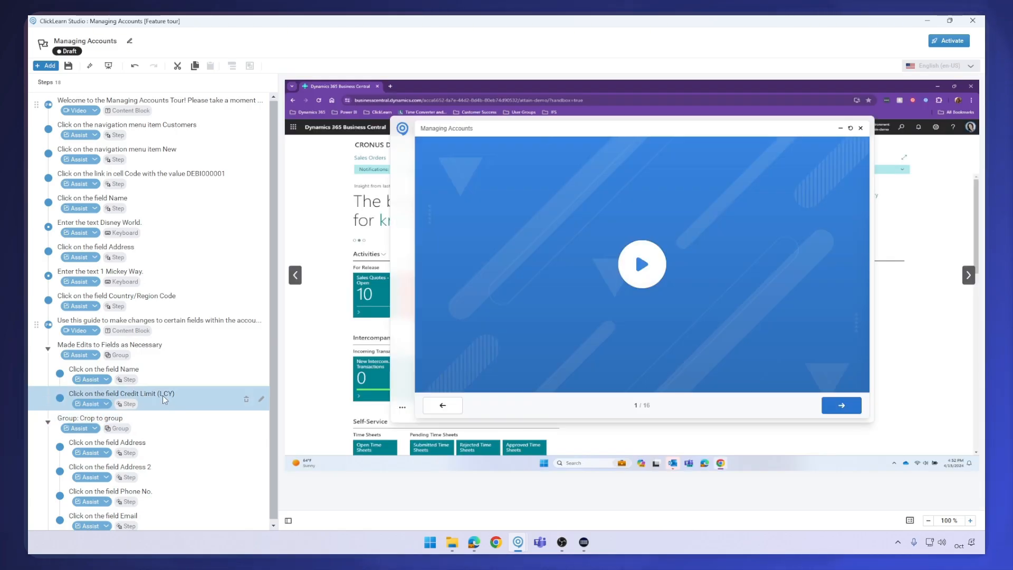
right_click(163, 394)
mouse_move(227, 459)
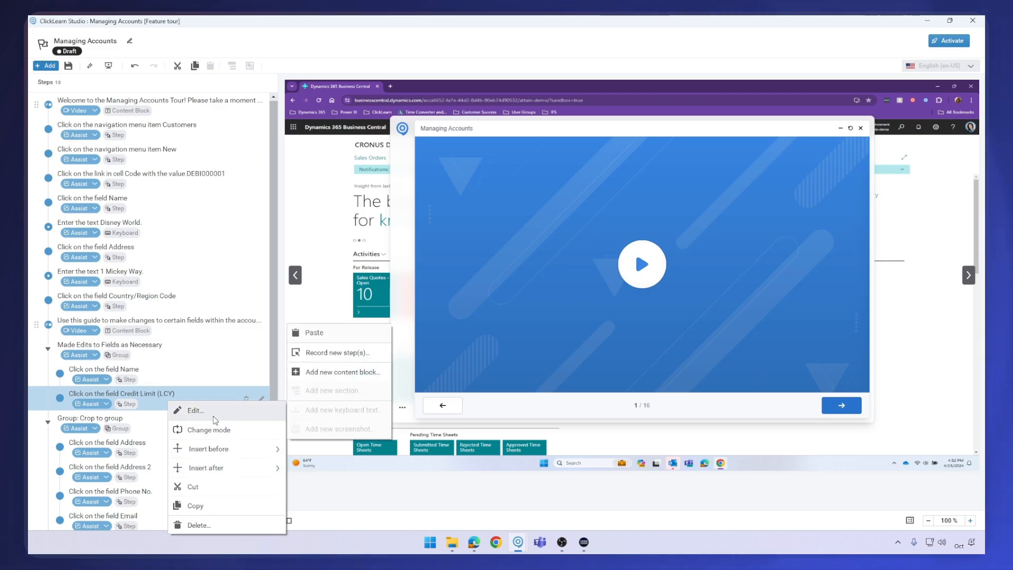
click(307, 32)
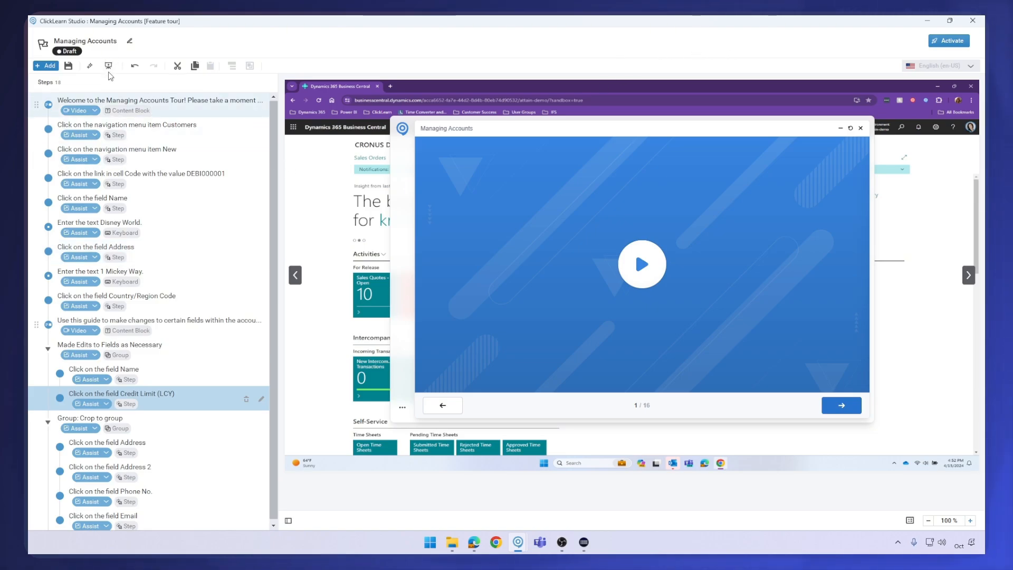
scroll(218, 469, down, 2)
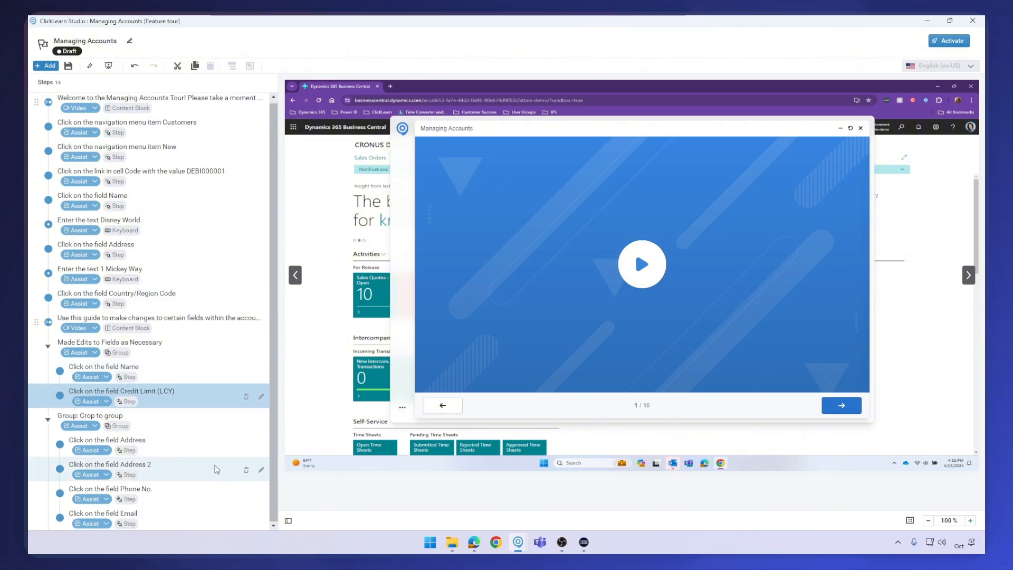
scroll(211, 274, up, 1)
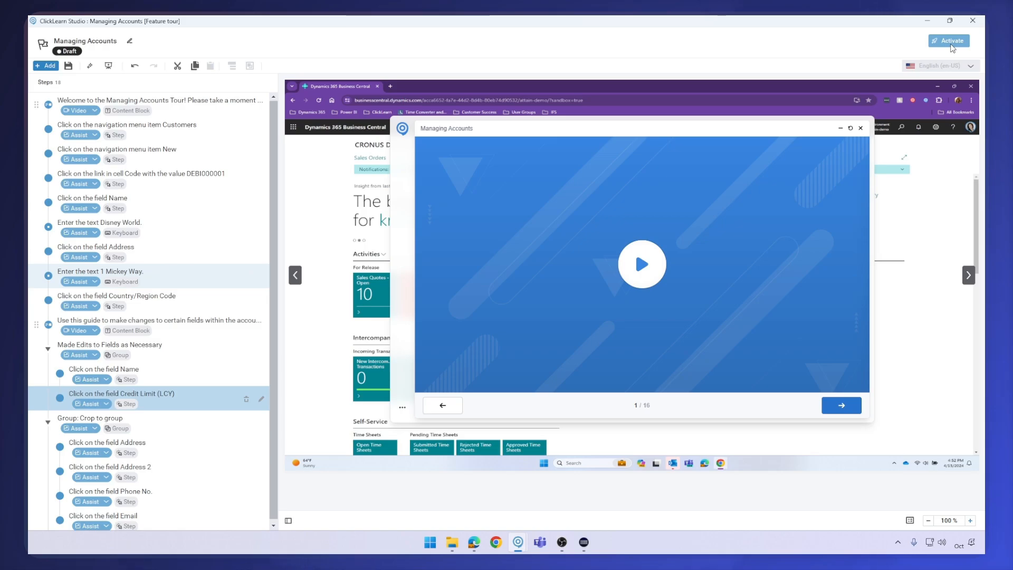
Open the tour activation settings and select all contexts for the tour, keeping all segments
click(952, 42)
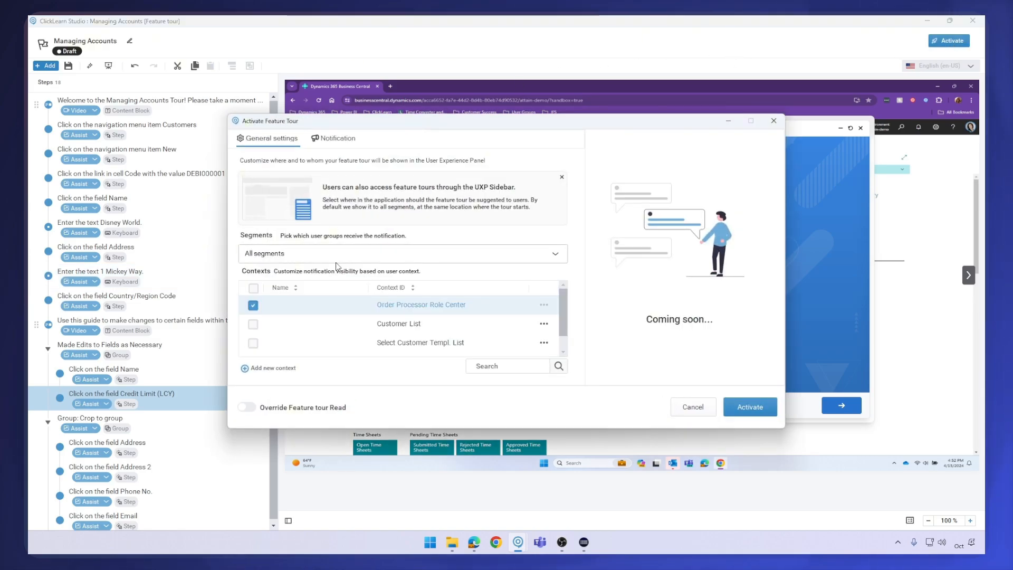
scroll(401, 302, down, 1)
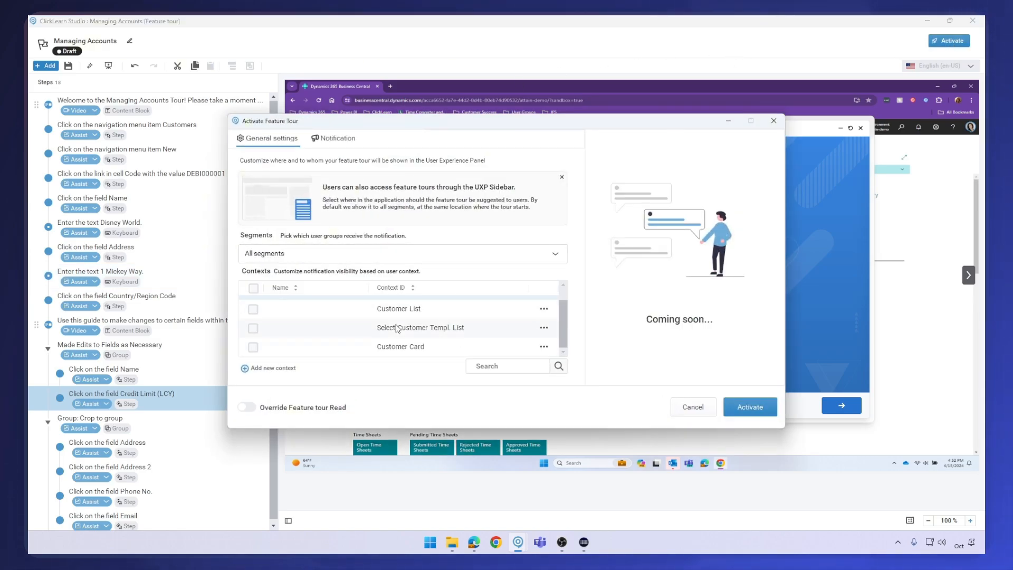
scroll(398, 328, up, 1)
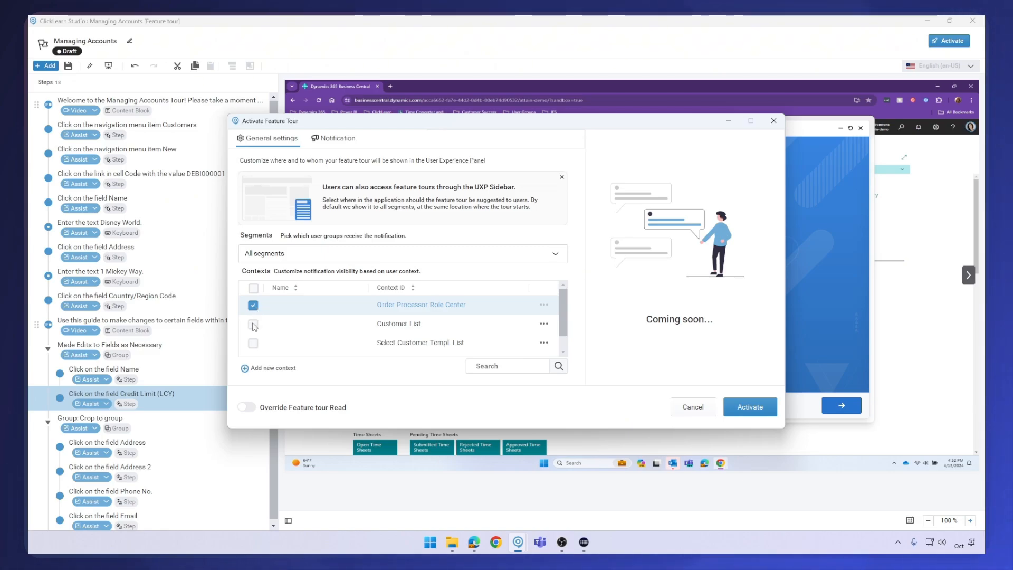
scroll(254, 326, down, 1)
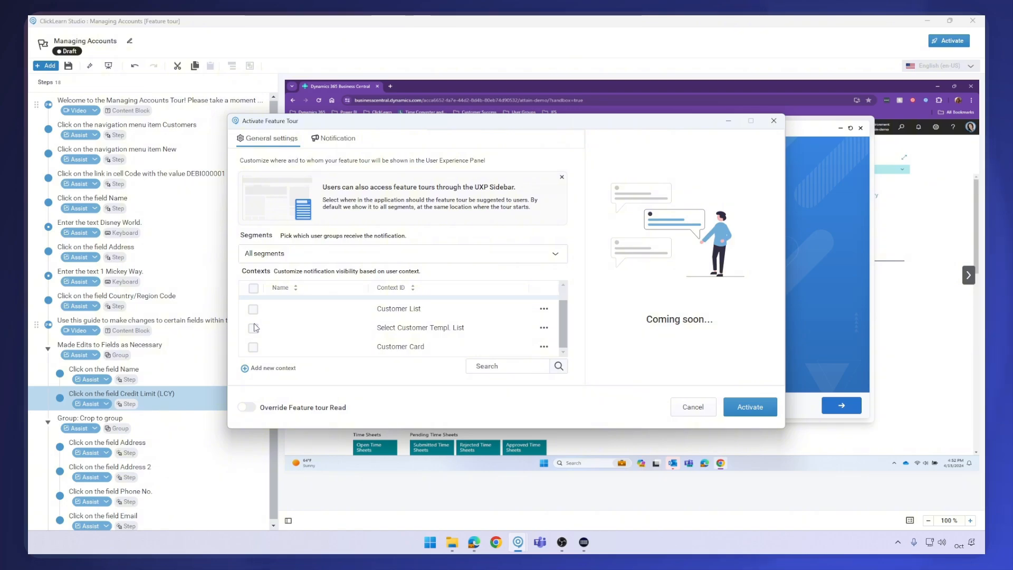
scroll(265, 342, up, 1)
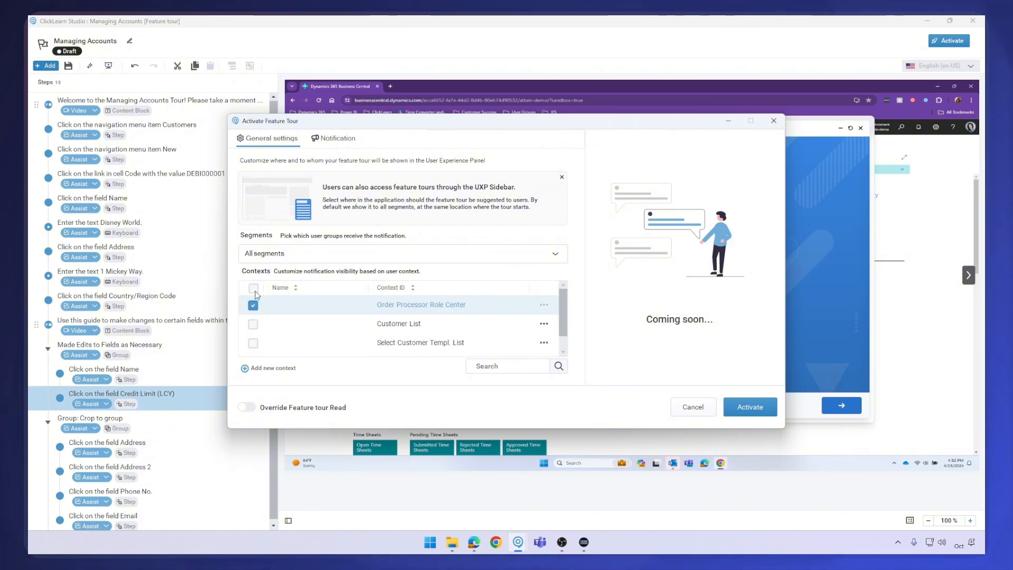
click(285, 258)
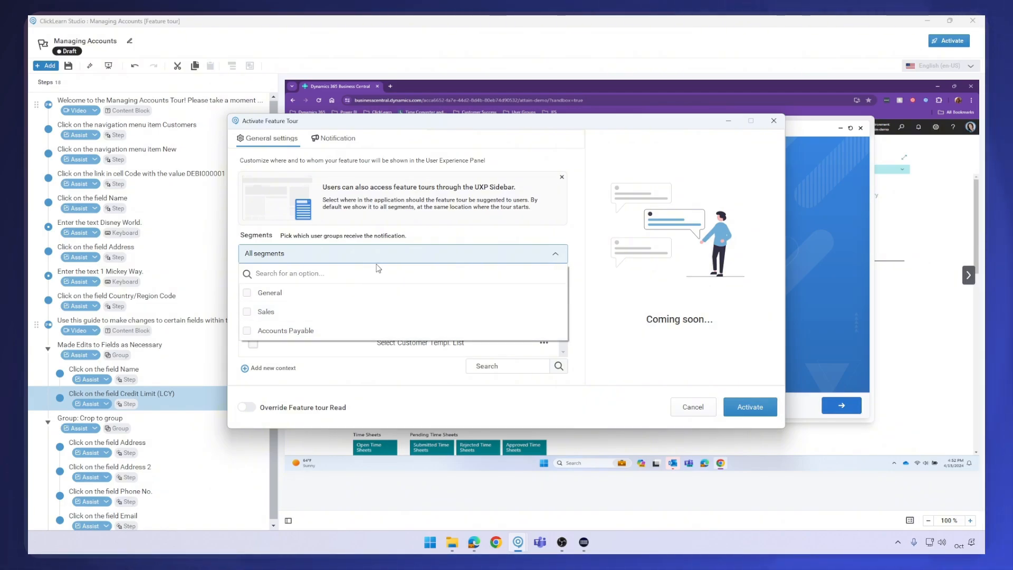
click(384, 249)
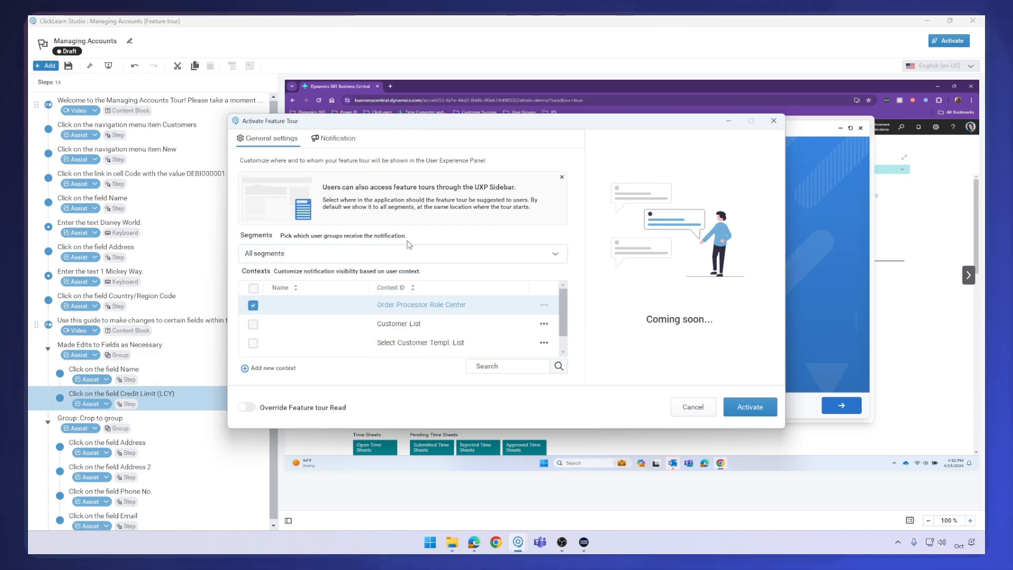
click(253, 288)
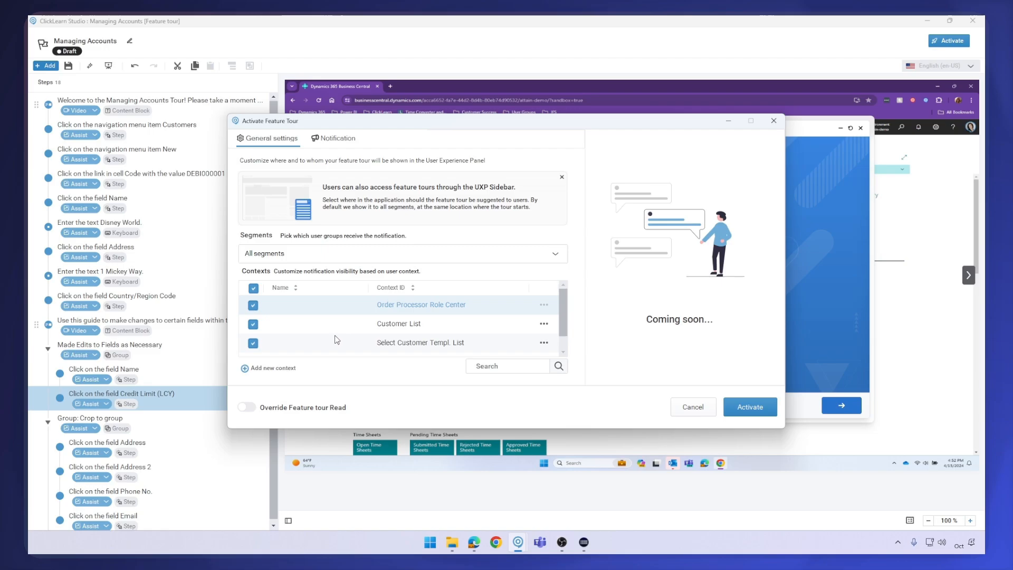
Create a new notification for the tour and title it "New Tour: Managing Accounts"
scroll(348, 337, down, 1)
scroll(350, 342, up, 1)
click(344, 138)
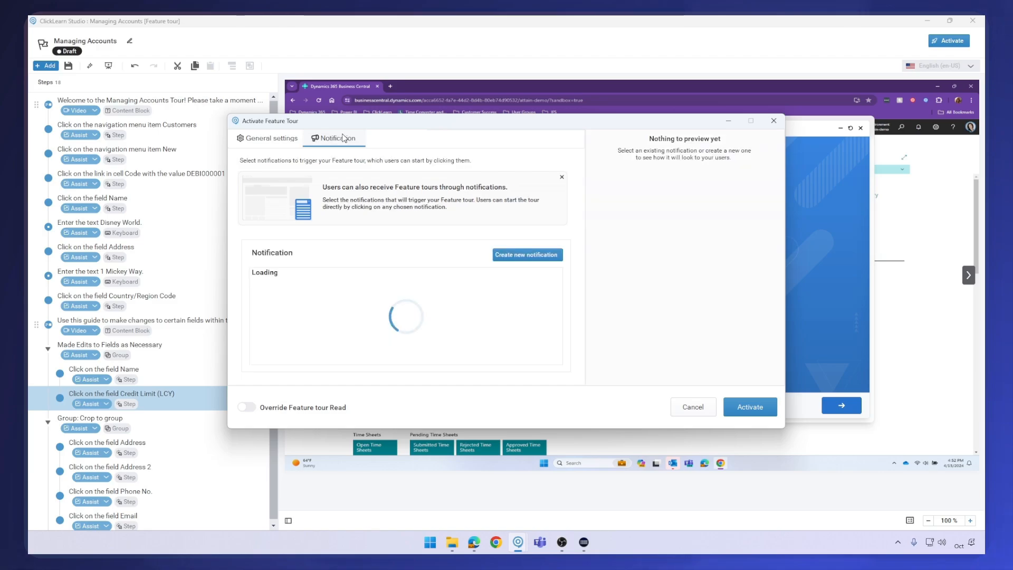
click(541, 257)
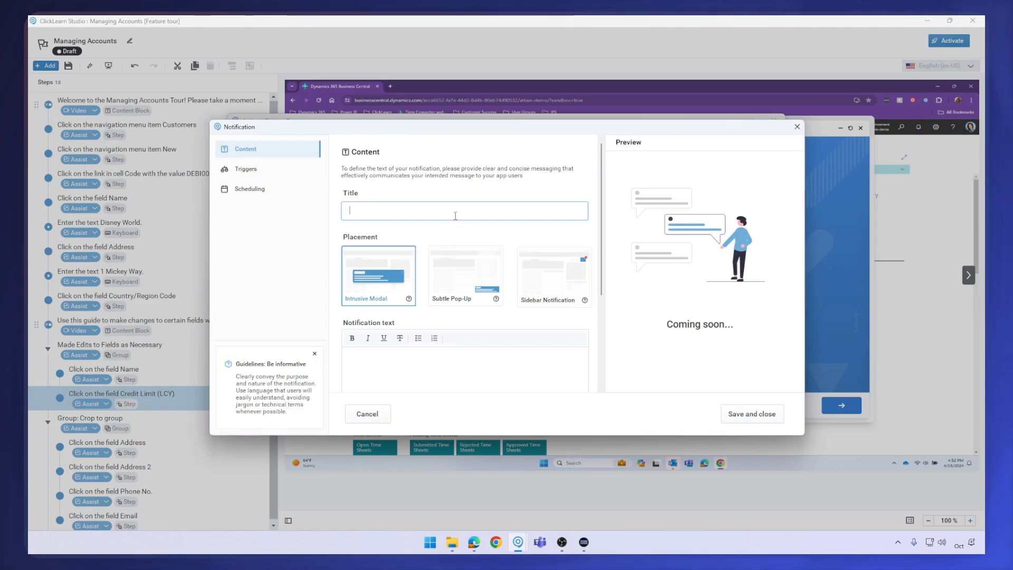
click(455, 216)
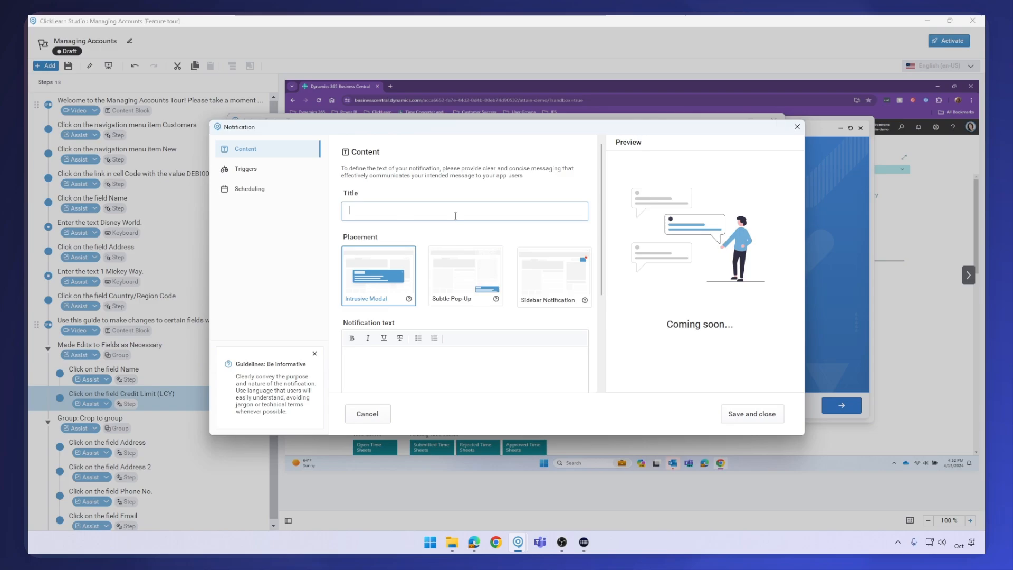
text(New Tour:)
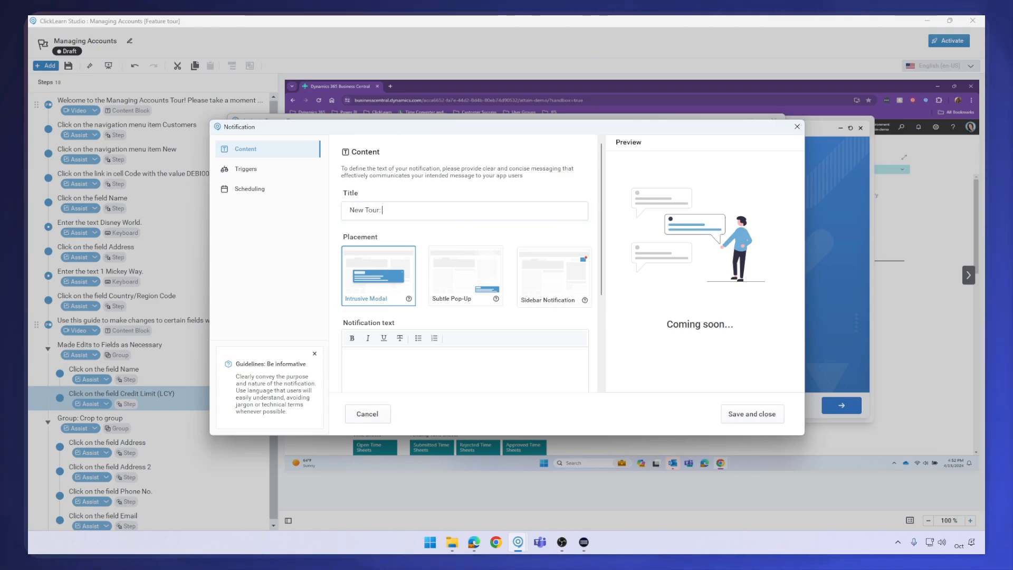
text( Managing Accounts)
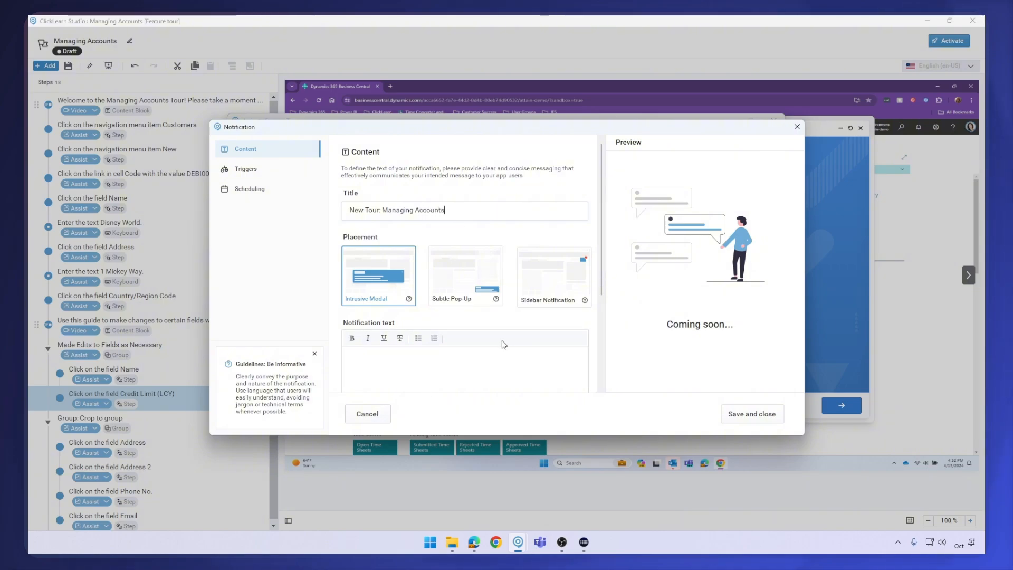
Set the notification's placement to Subtle Pop-Up and its text to "Please take a few minutes out of your day to view this new Tour about Managing Accounts."
click(459, 279)
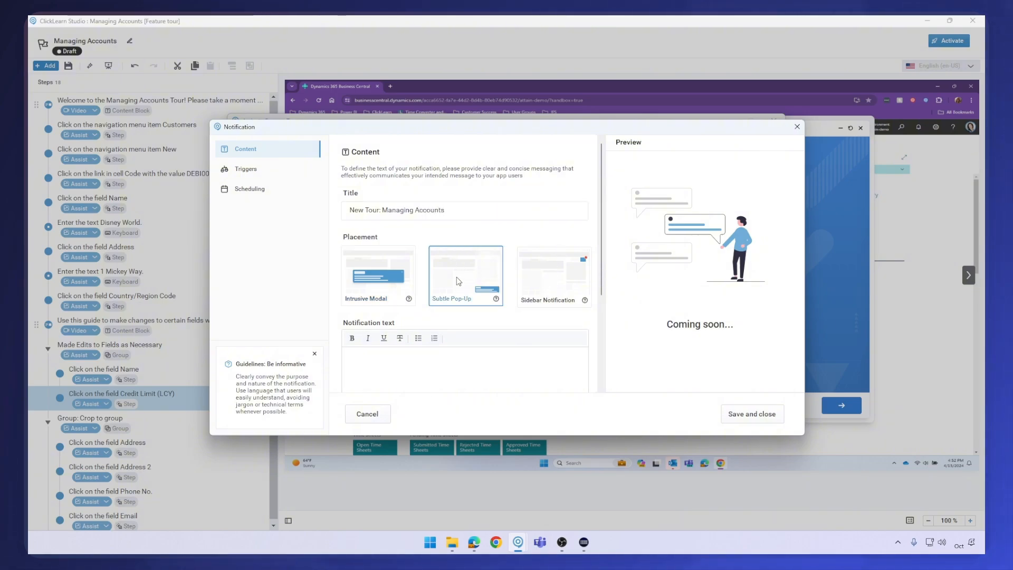
click(463, 380)
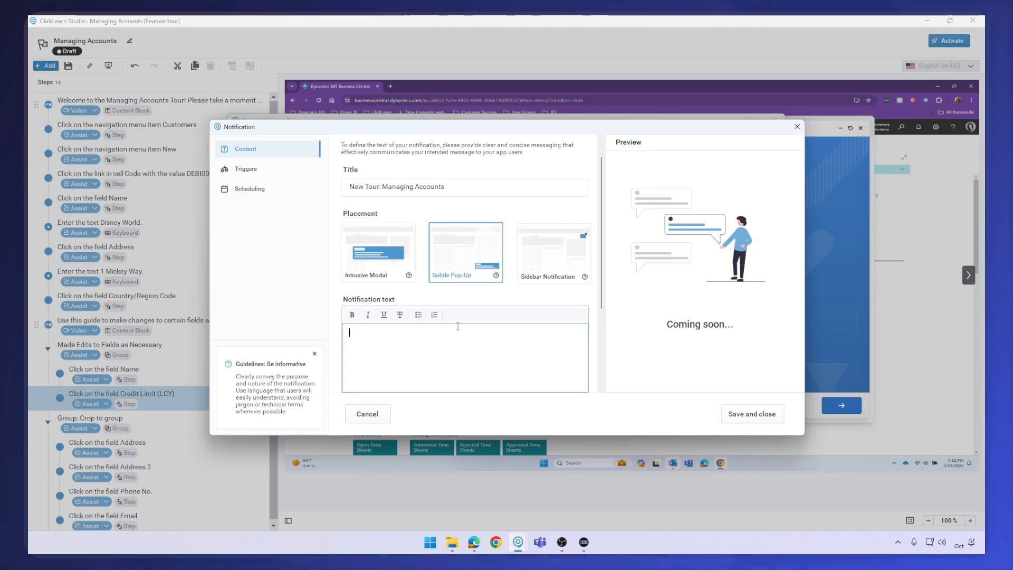
text(Ev)
key(BackSpace)
key(BackSpace)
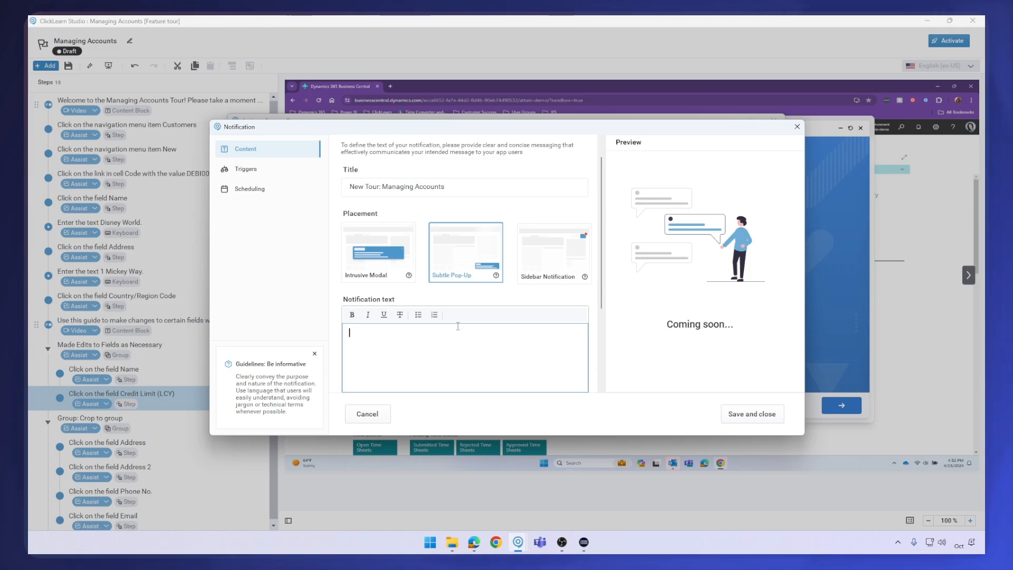
text(Please t)
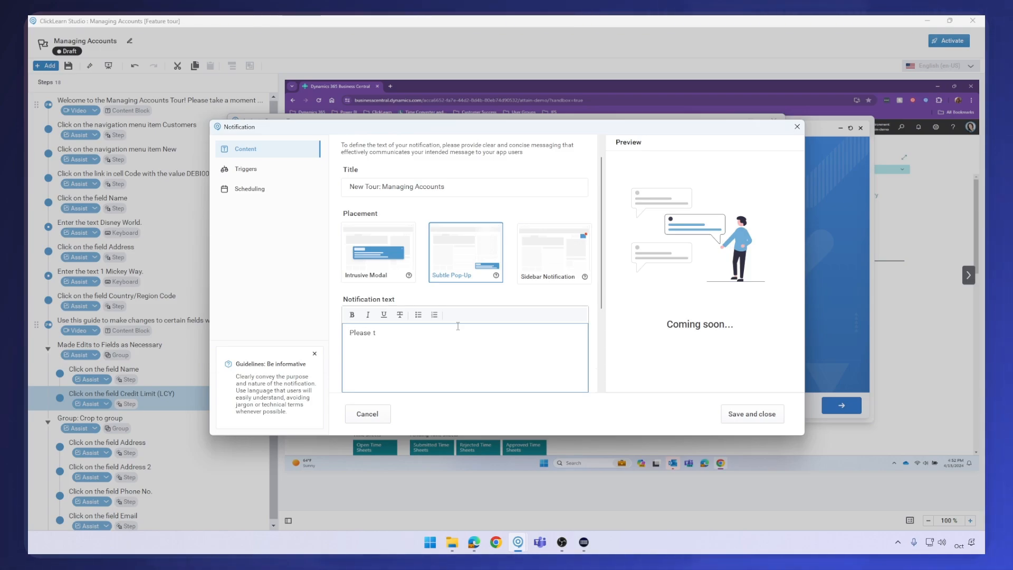
text(ake a few minutes out of your day to vi)
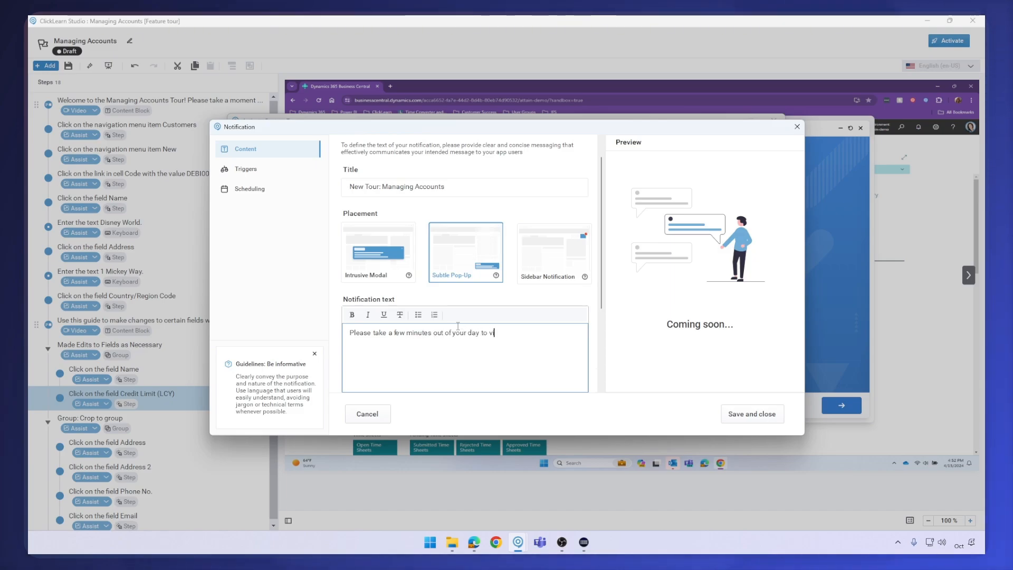
text(th)
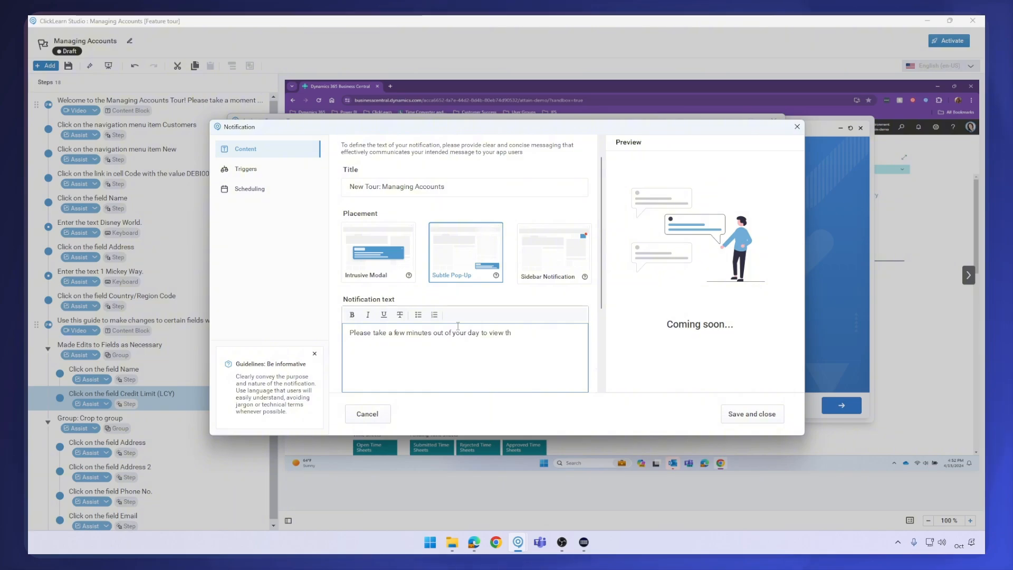
text(is new T)
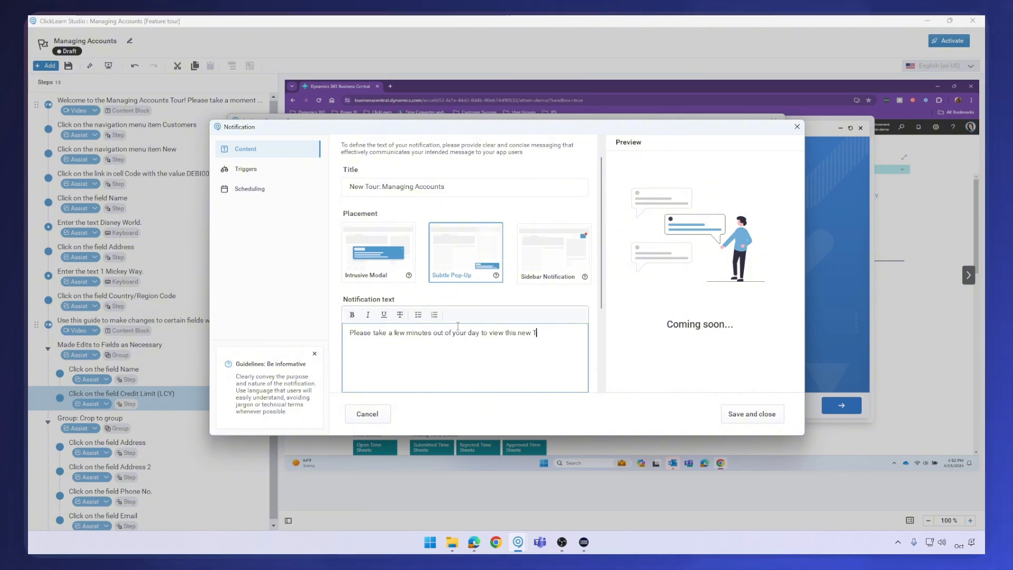
text(our about)
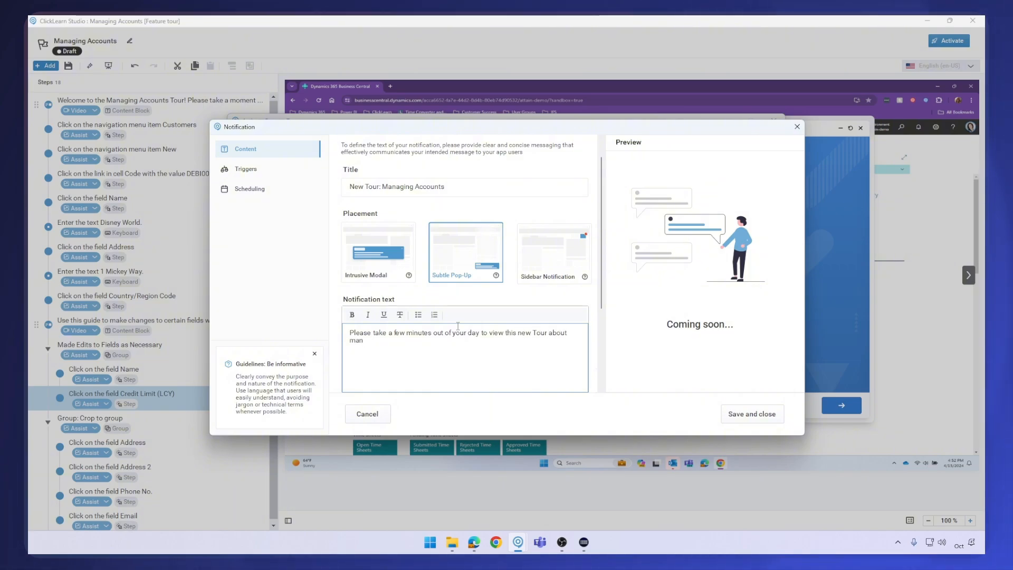
text( Managing Accounts.)
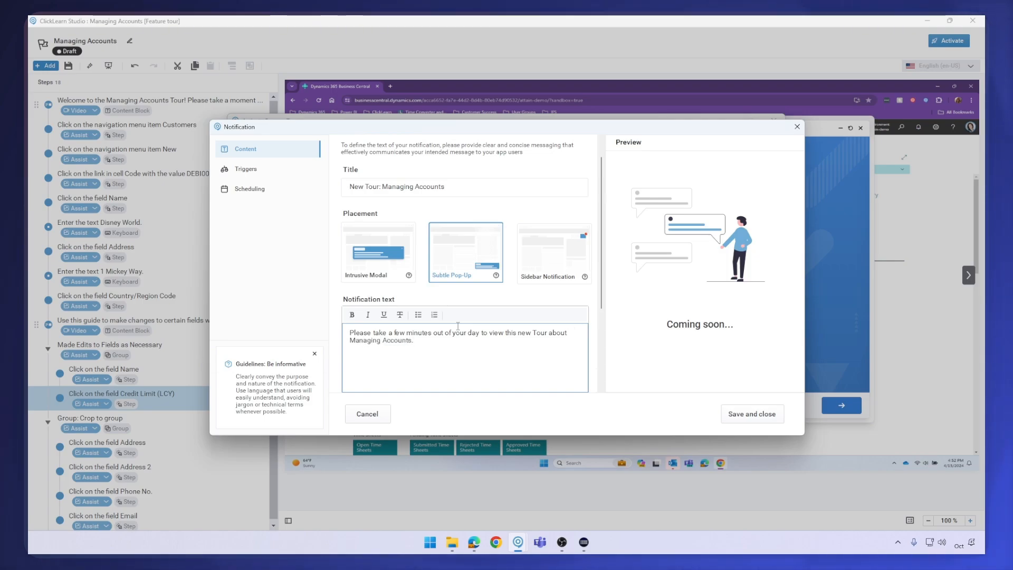
Switch off the notification's category, keeping the button text as "Start tour"
scroll(457, 325, down, 2)
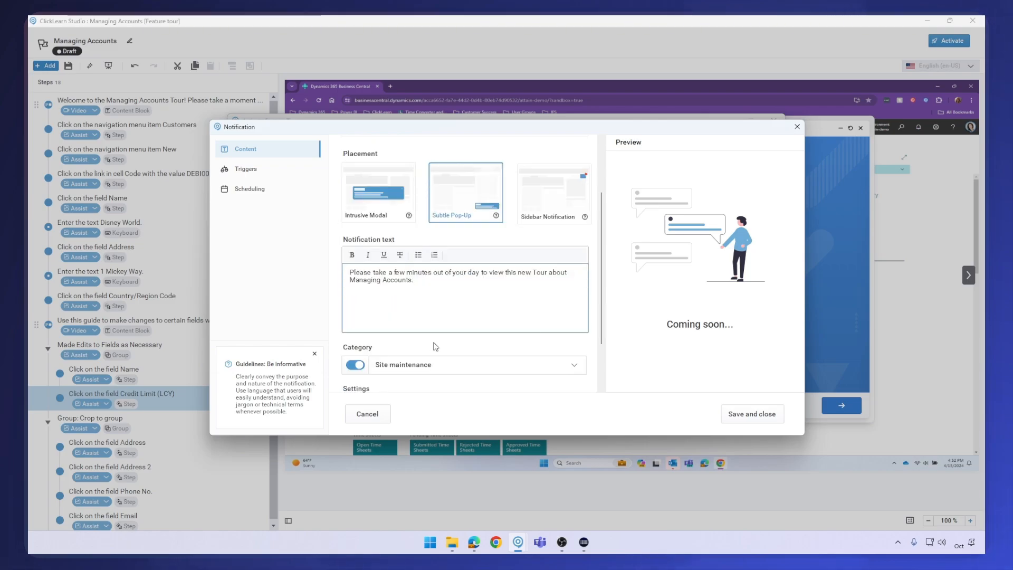
click(357, 365)
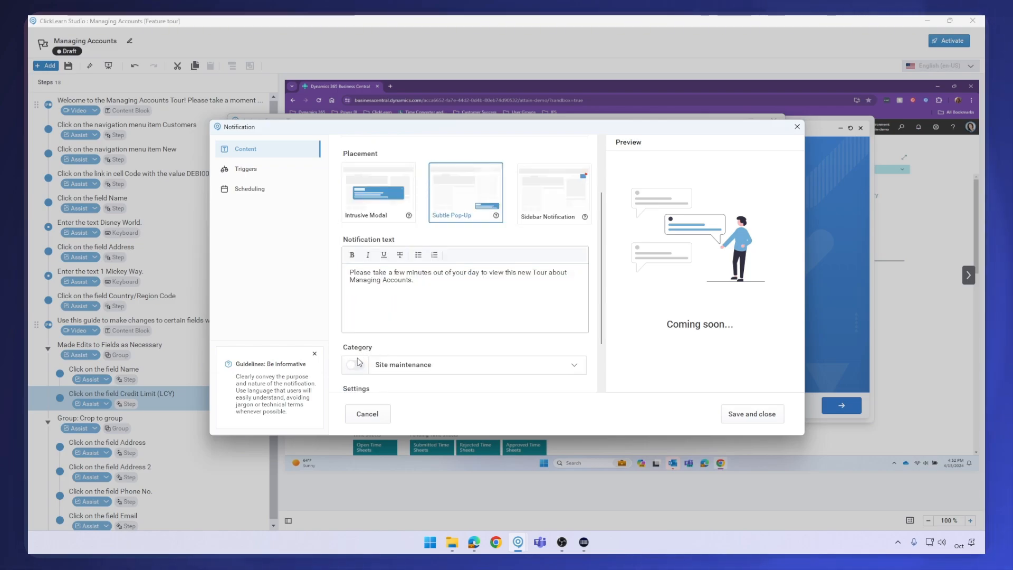
scroll(414, 347, down, 2)
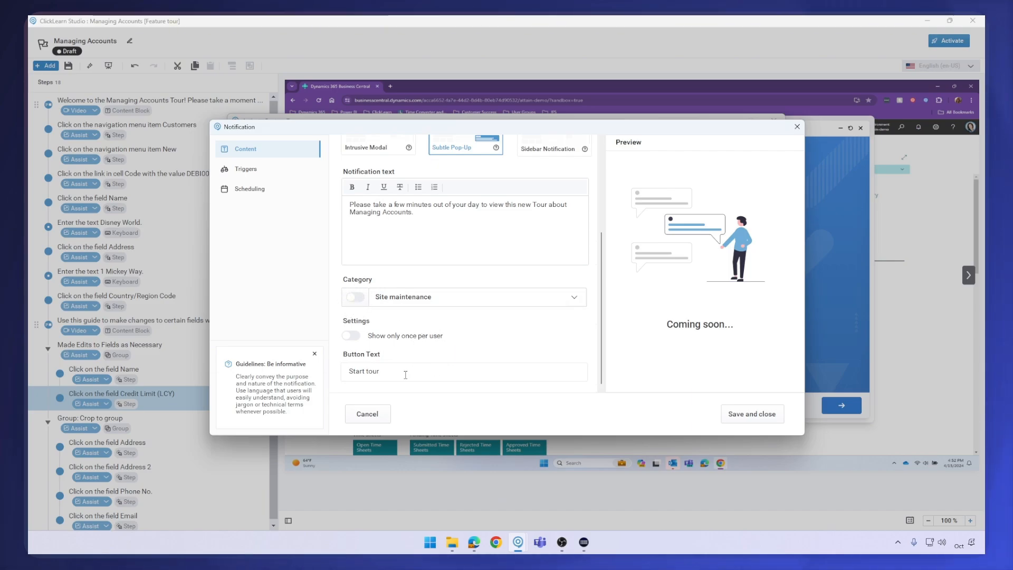
click(388, 371)
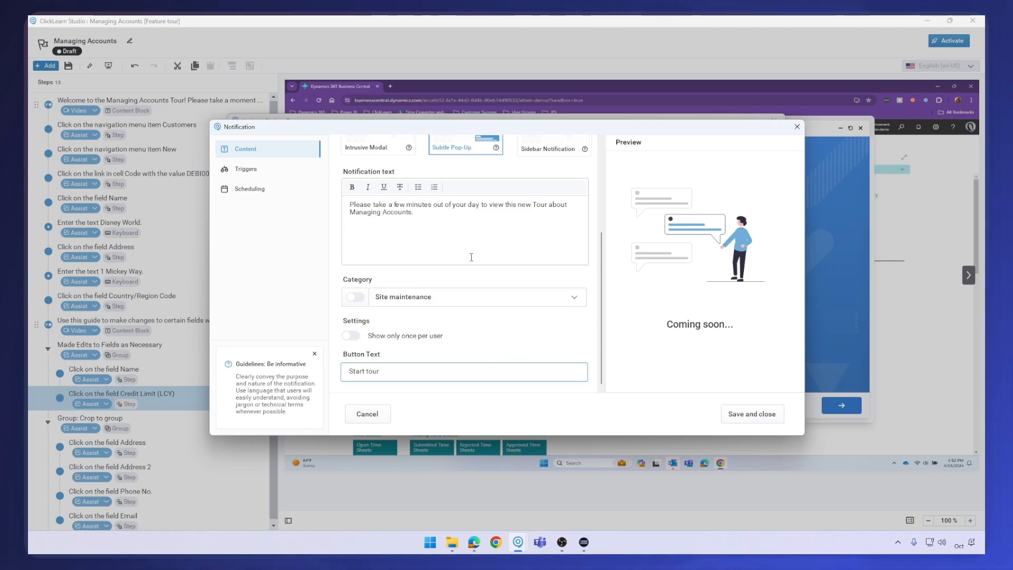
scroll(511, 177, up, 3)
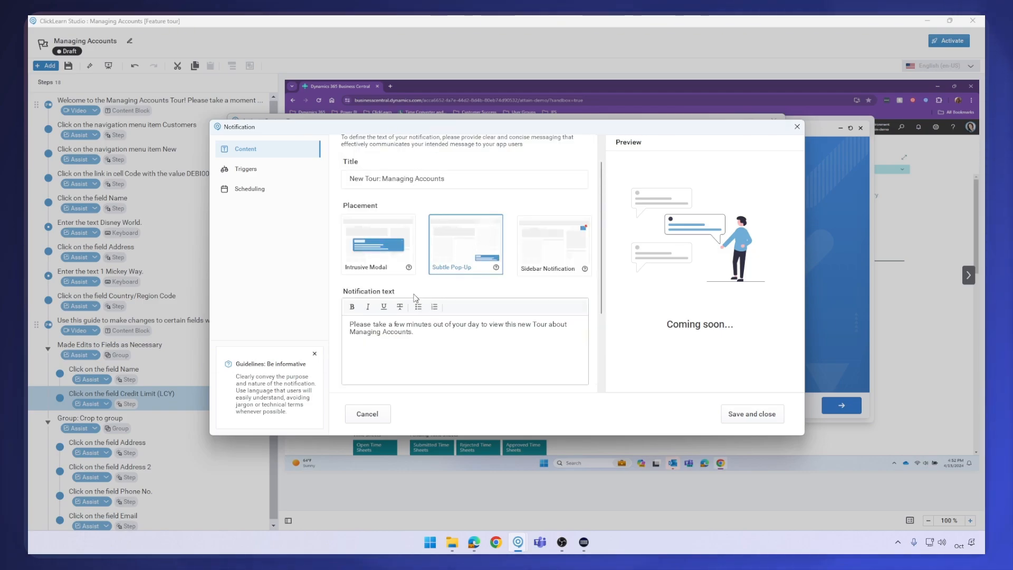
Review the notification's triggers and scheduling, then save and close the notification
click(267, 173)
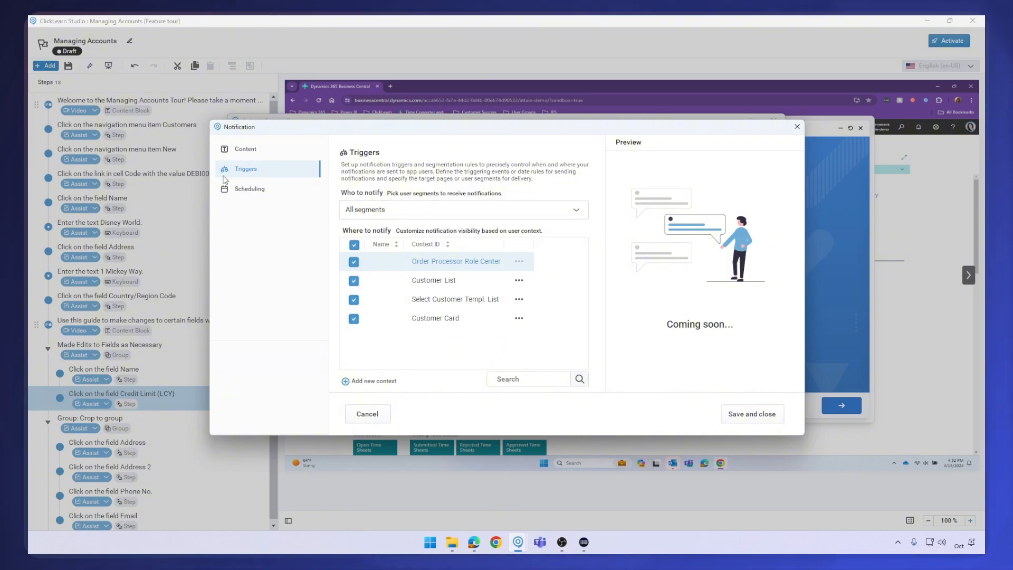
click(254, 193)
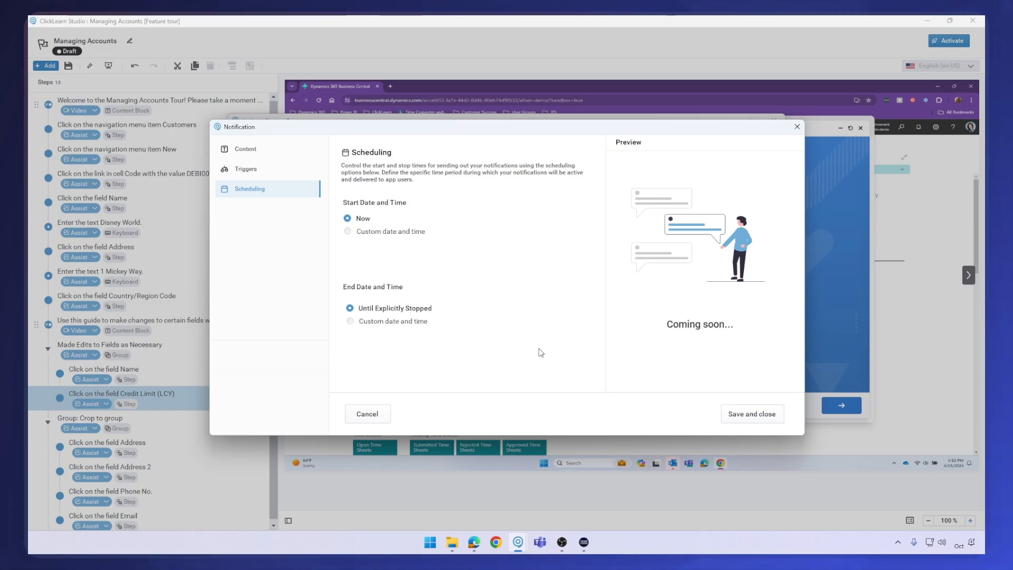
click(753, 414)
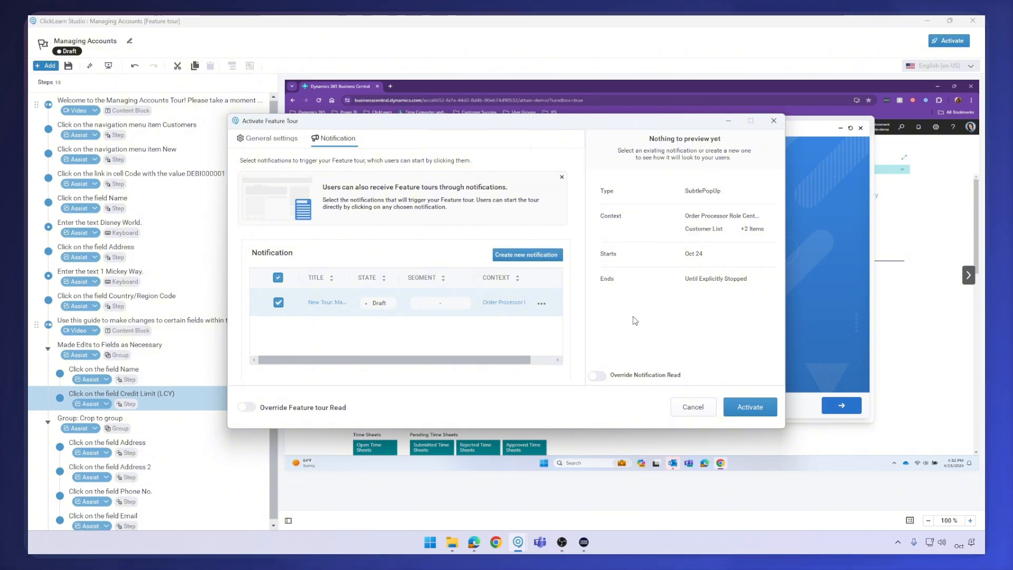
Activate the feature tour with the new notification, then open and close its tour details and settings
click(764, 413)
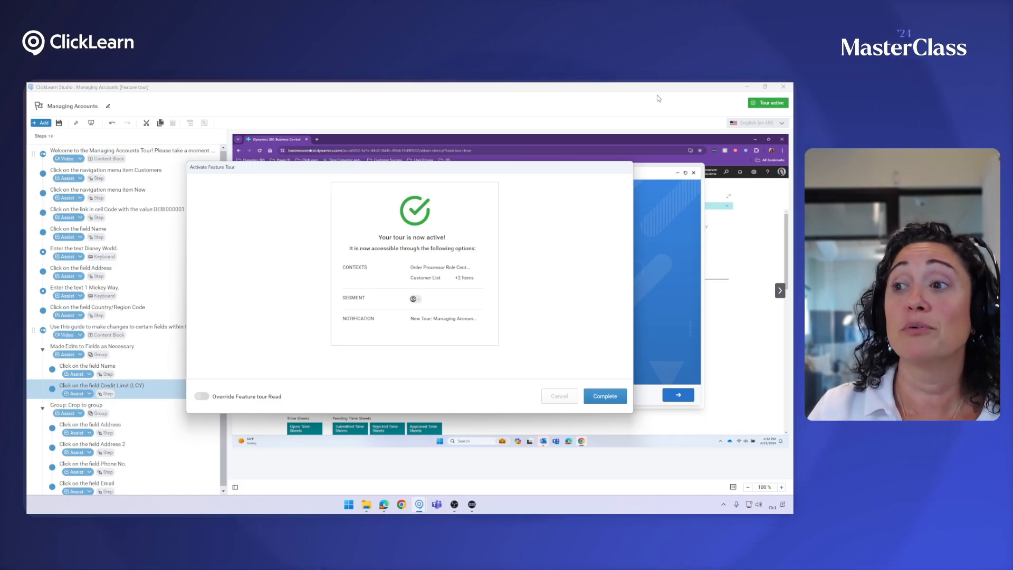
click(602, 396)
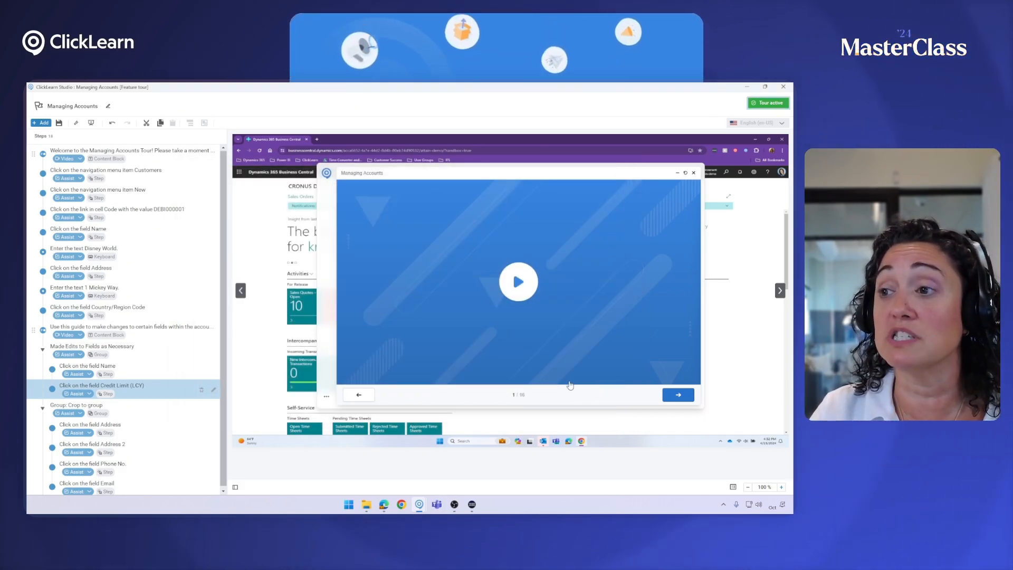
click(757, 104)
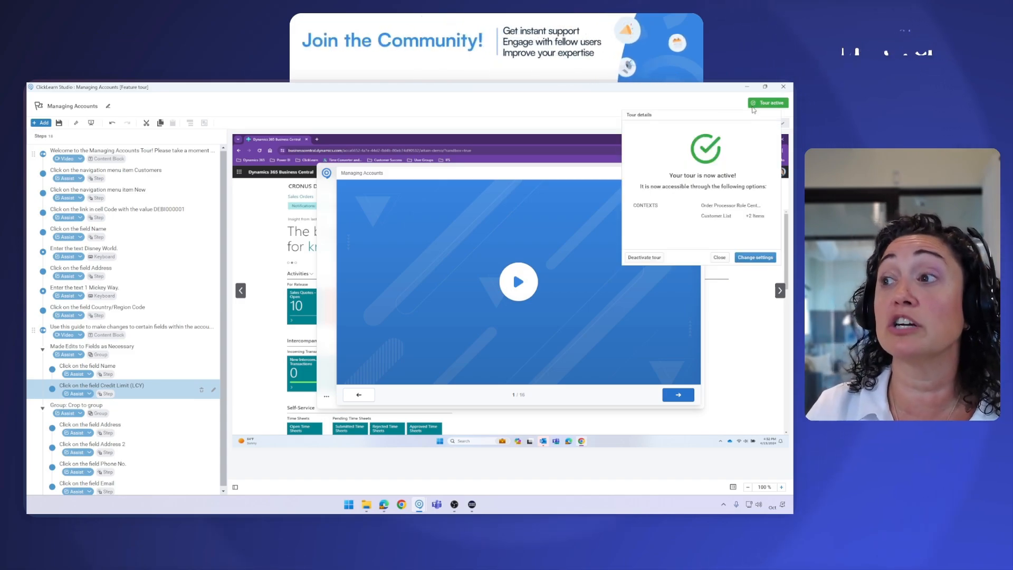
click(769, 258)
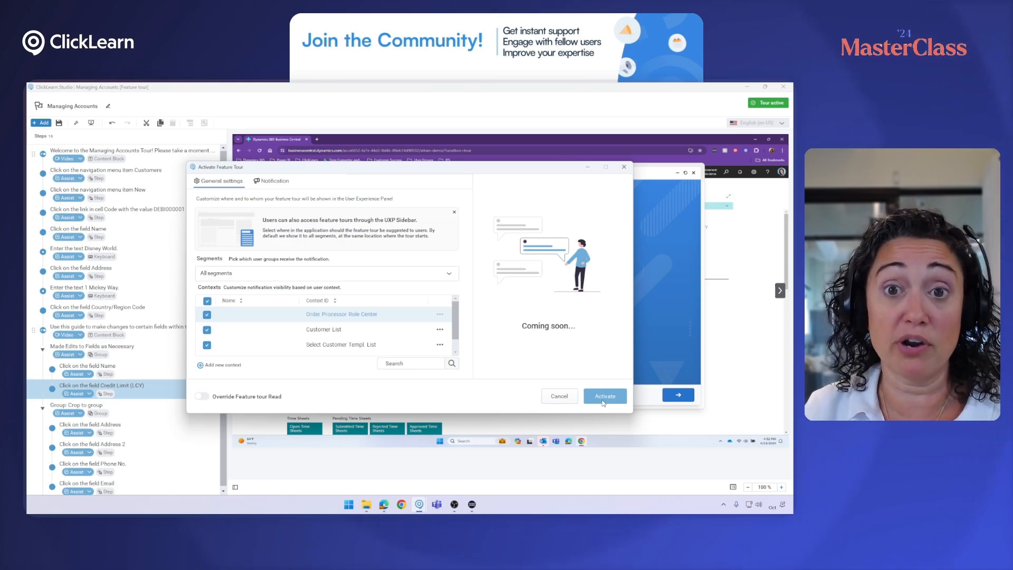
click(625, 173)
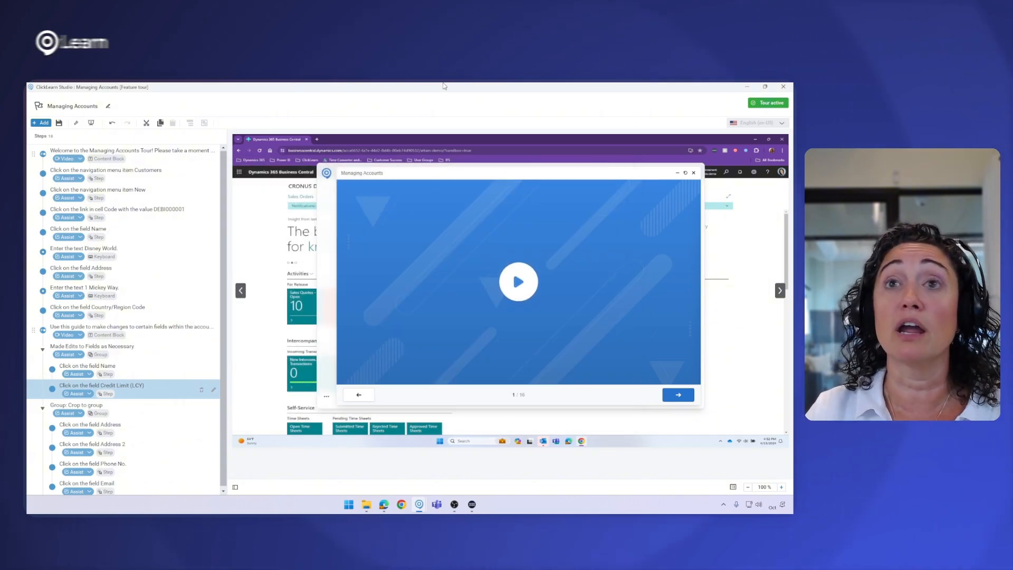
Close the tour editor and add the Feature tour source to the project's feature sources
click(782, 85)
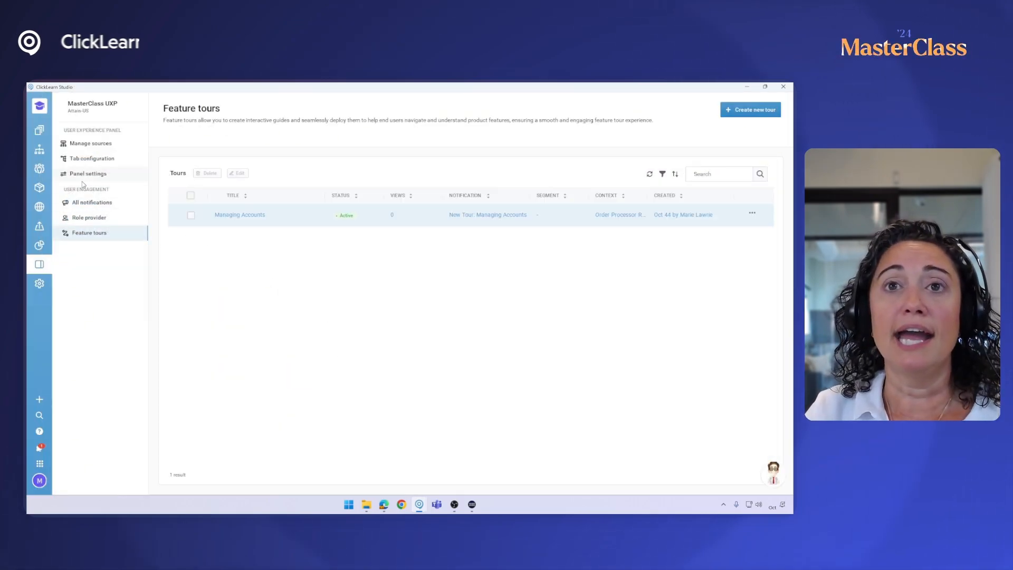
click(90, 143)
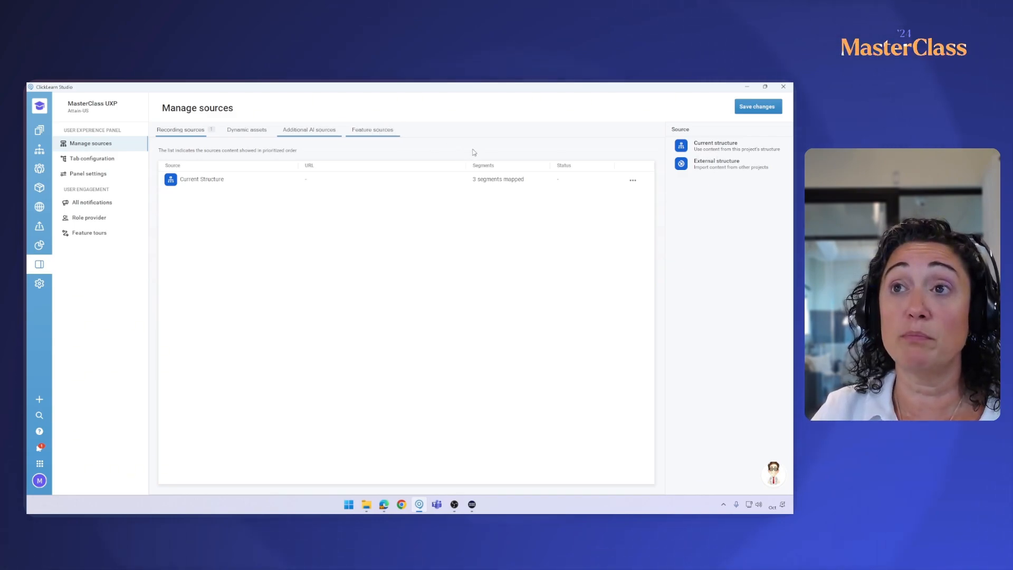
click(381, 131)
drag(701, 149, 693, 160)
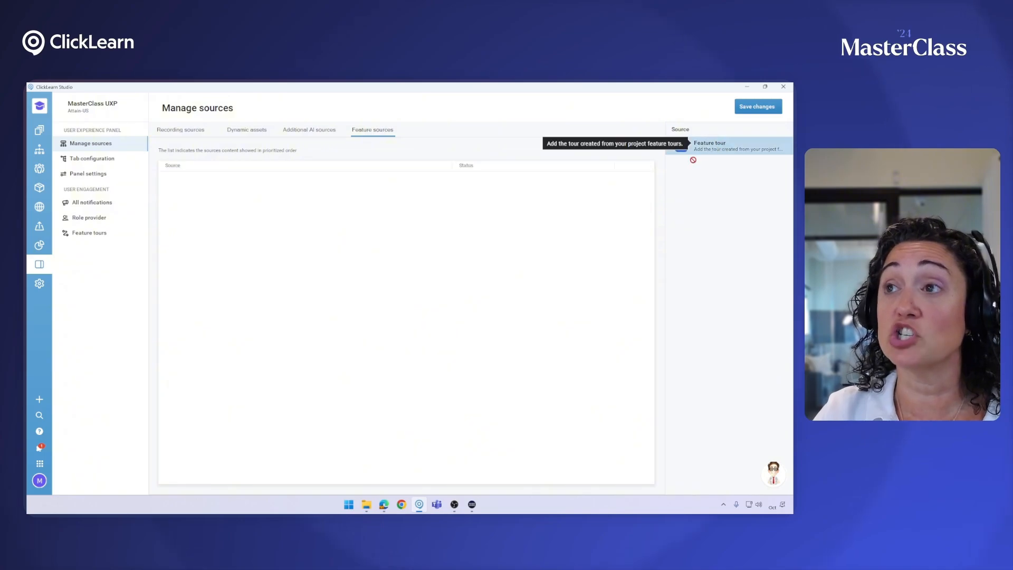
drag(532, 190, 532, 190)
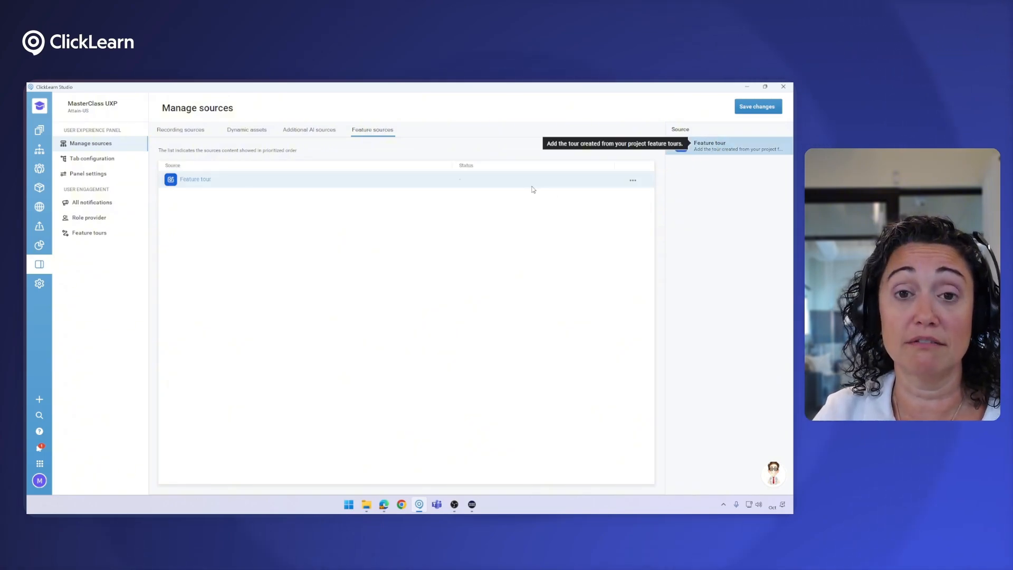
Add the Feature source to the Home tab's Top Suggestions contextual content and save the changes
click(92, 160)
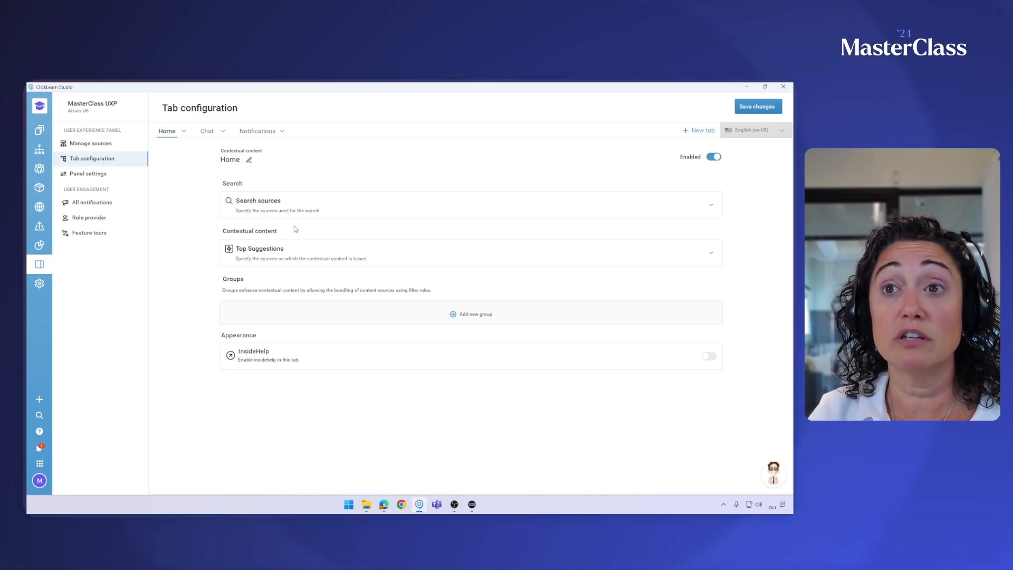
click(330, 263)
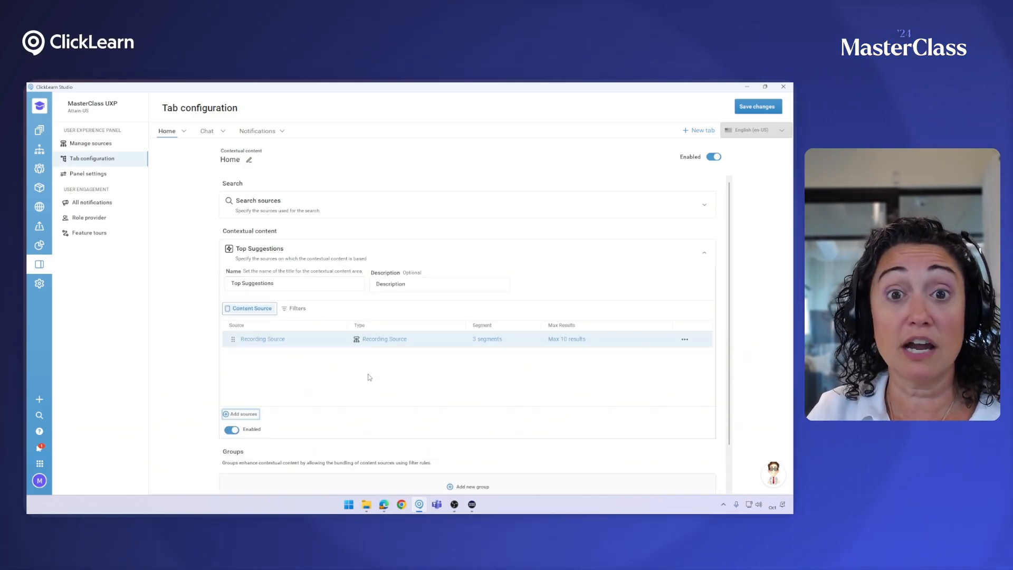
click(247, 417)
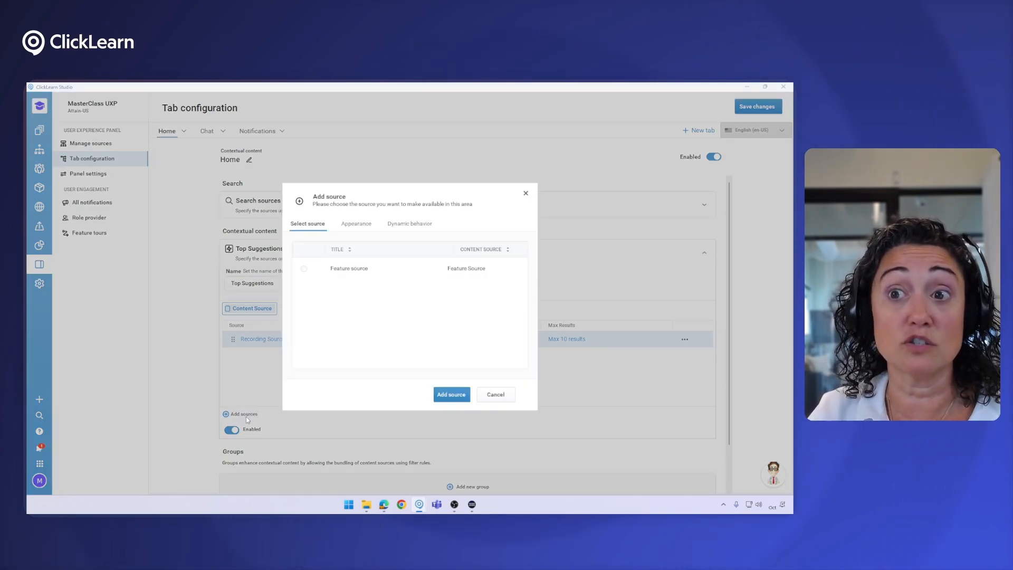
click(361, 270)
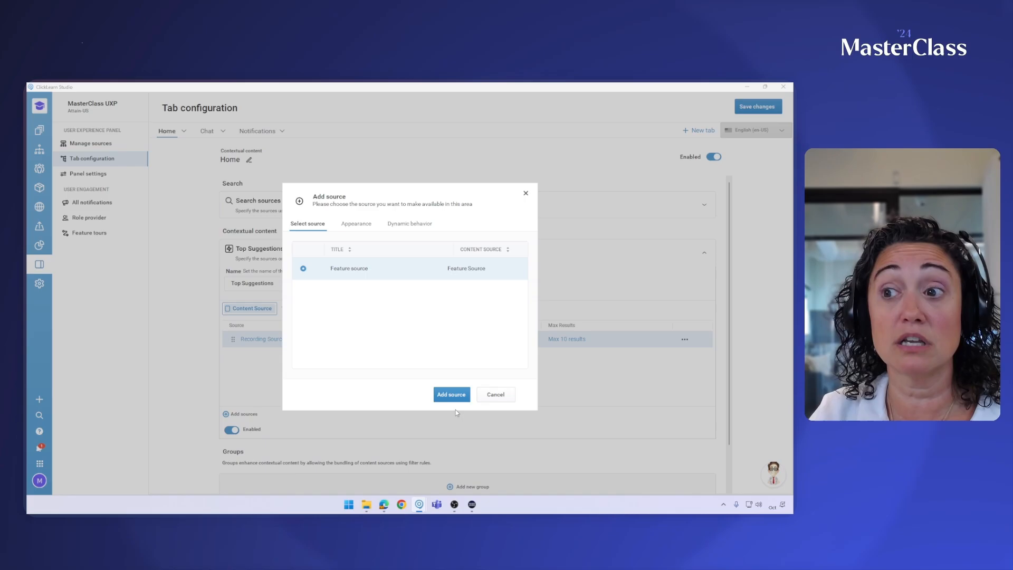
click(458, 396)
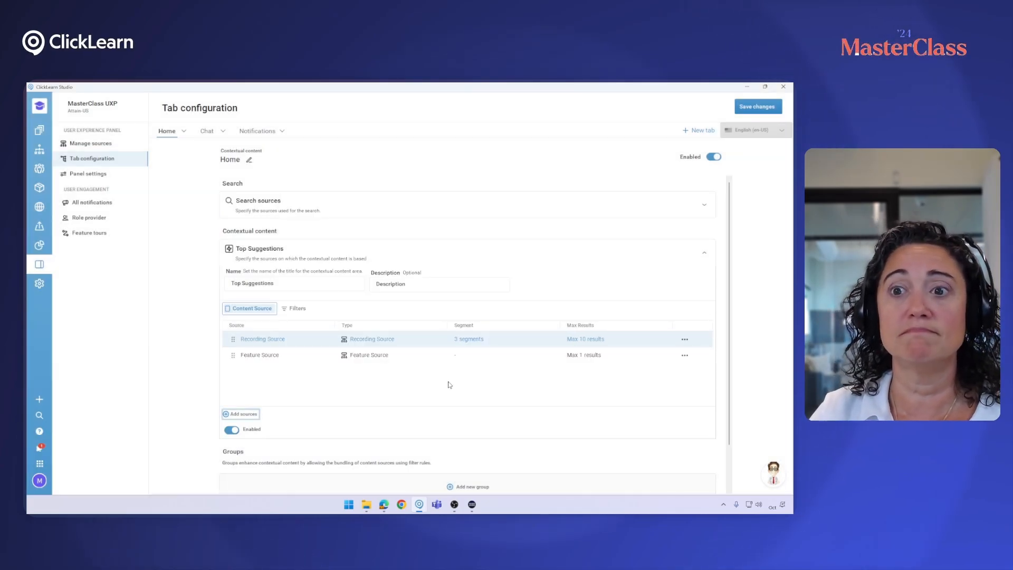
scroll(449, 381, down, 1)
scroll(444, 382, up, 1)
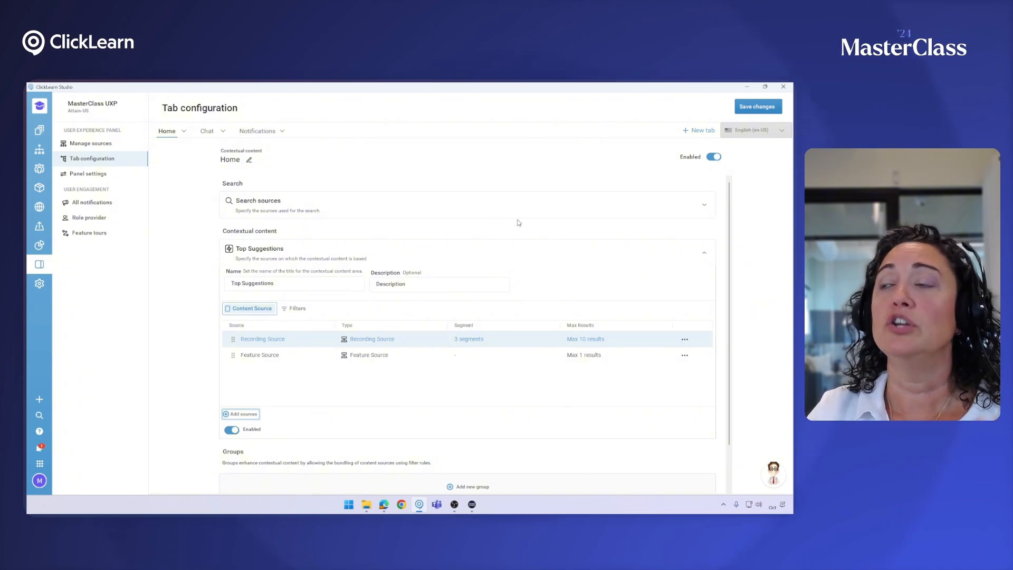
click(757, 103)
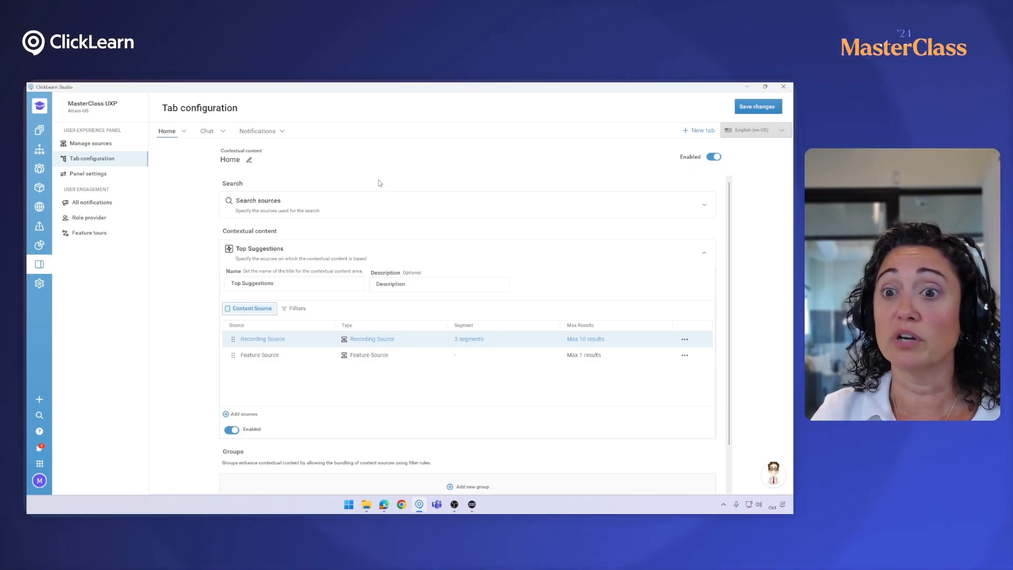
Re-produce the published content using the existing deployment configuration
click(39, 226)
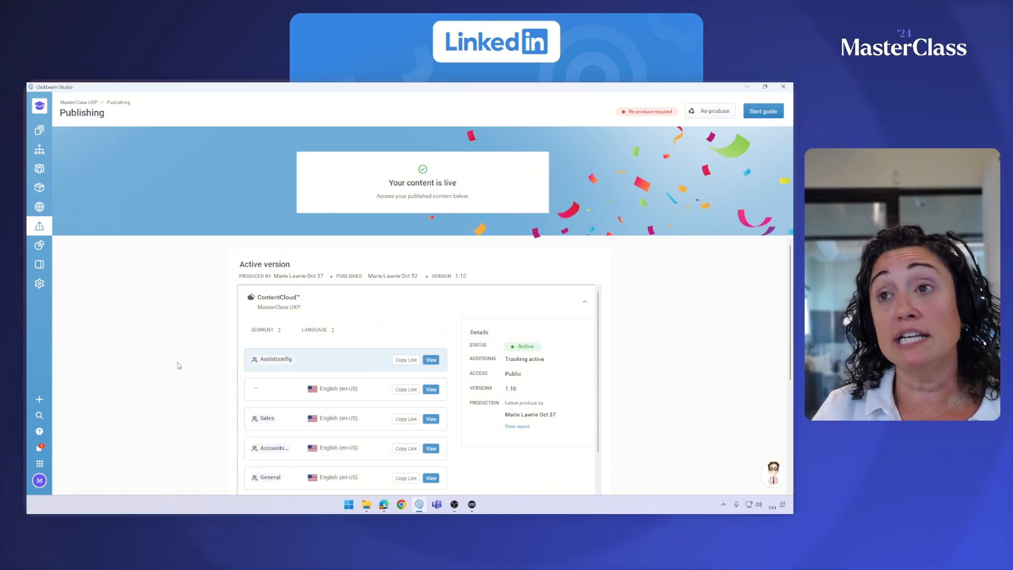
click(727, 113)
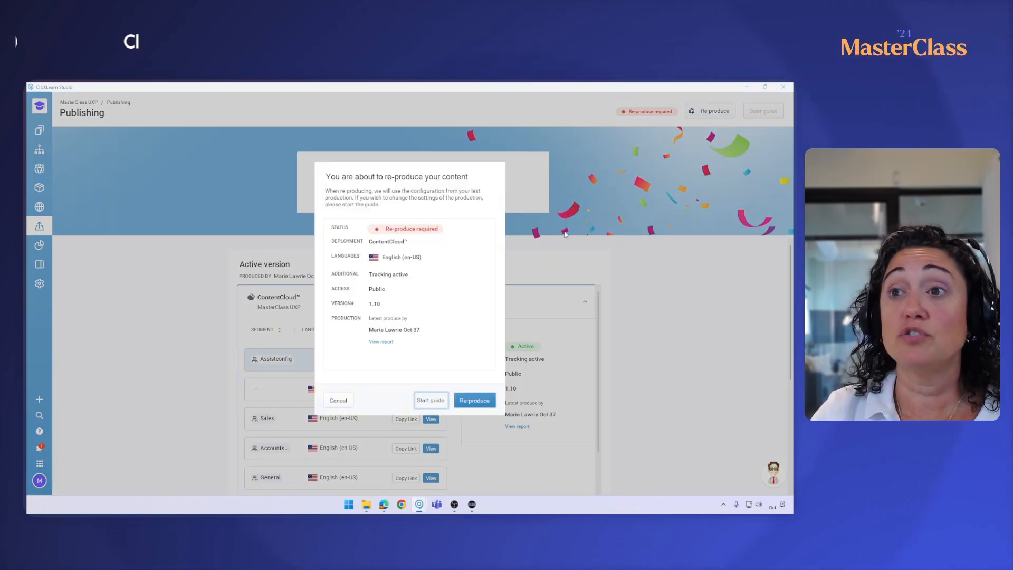
click(475, 402)
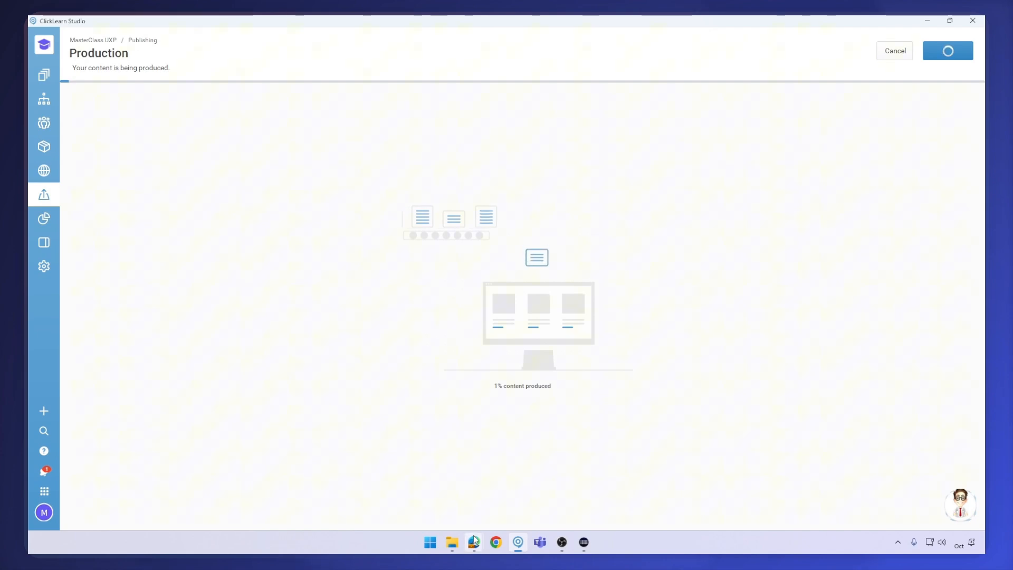
Switch to the browser, open the Dynamics 365 Business Central tab and reload the page
mouse_move(383, 499)
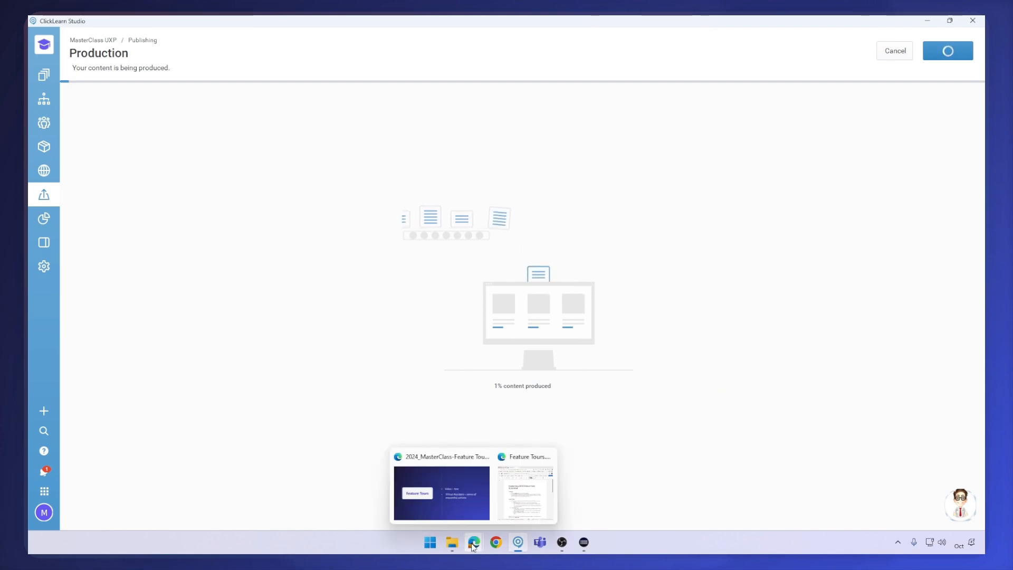
click(468, 495)
click(175, 451)
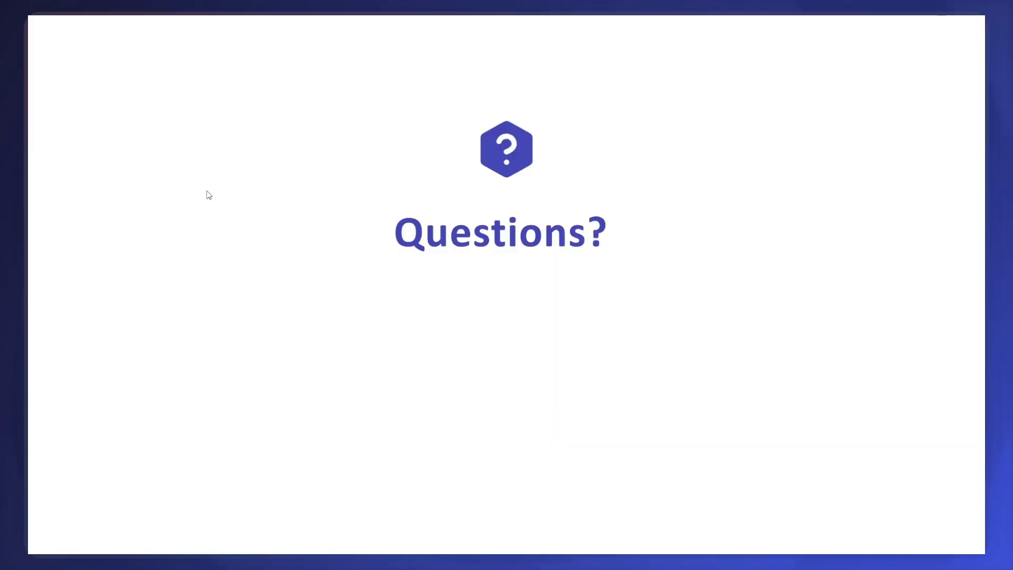
click(80, 51)
click(88, 62)
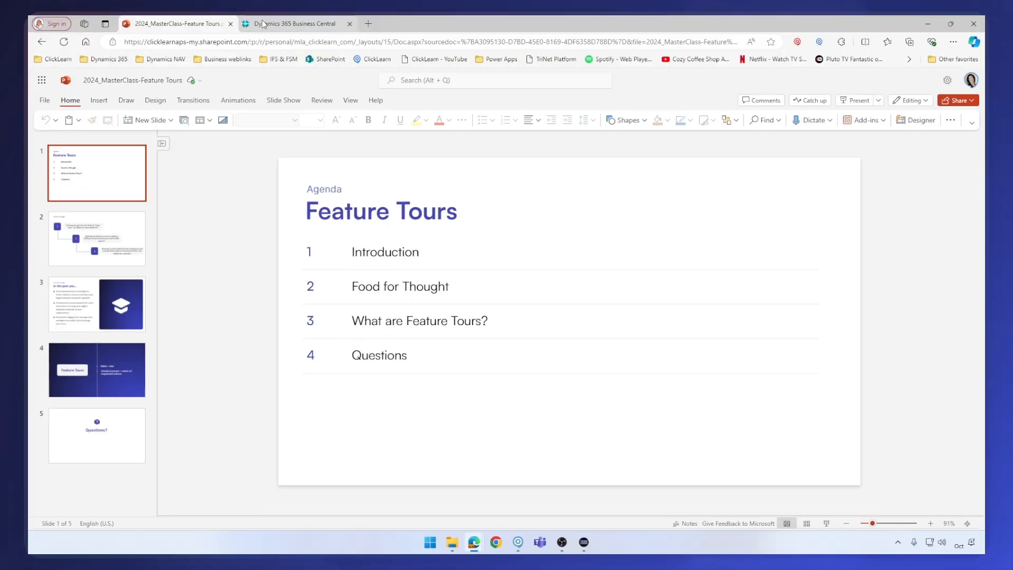
click(288, 23)
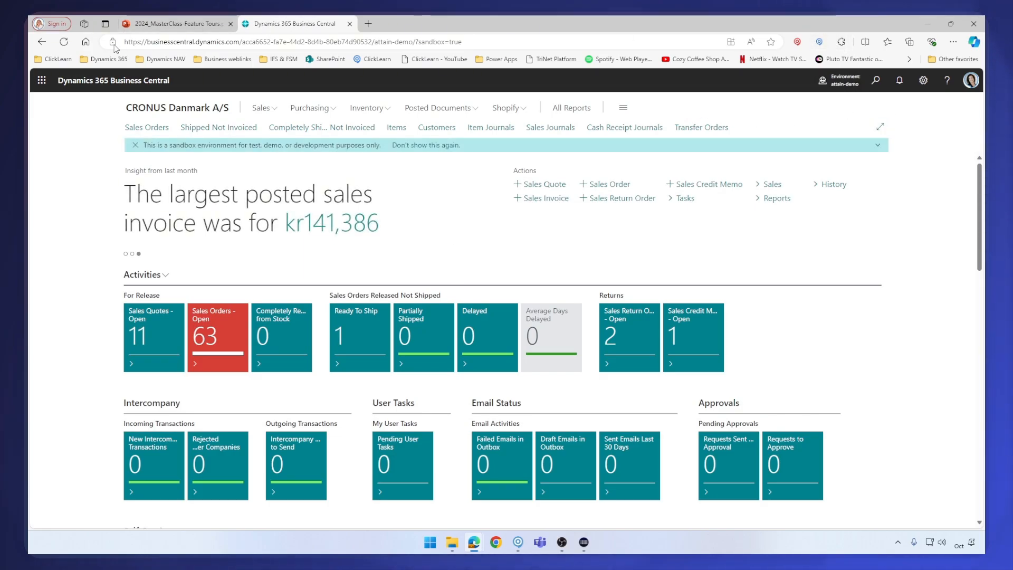
click(64, 42)
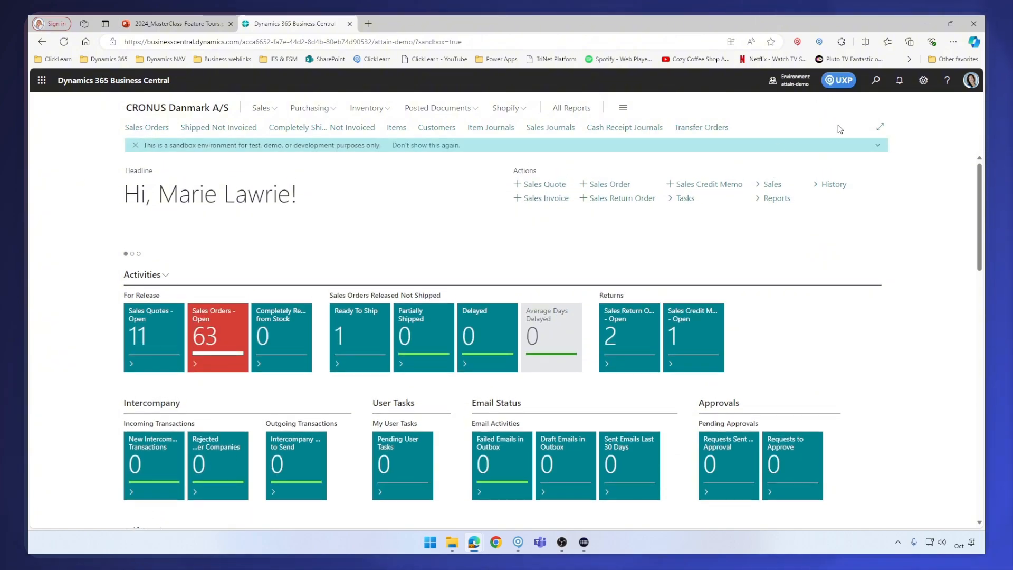
Open the UXP panel, start the Account Management Tour from its notification and play its intro video
click(841, 82)
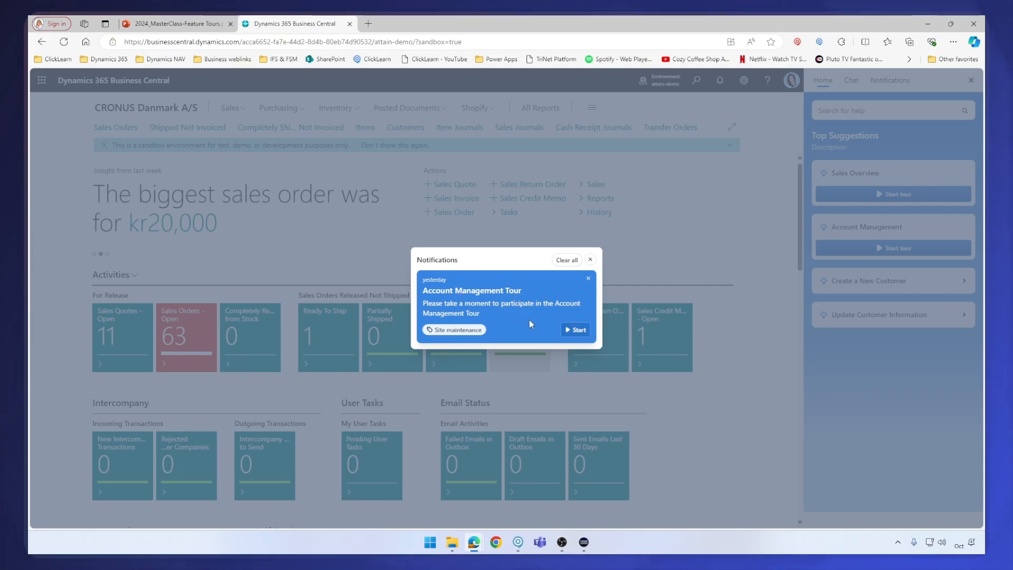
click(575, 330)
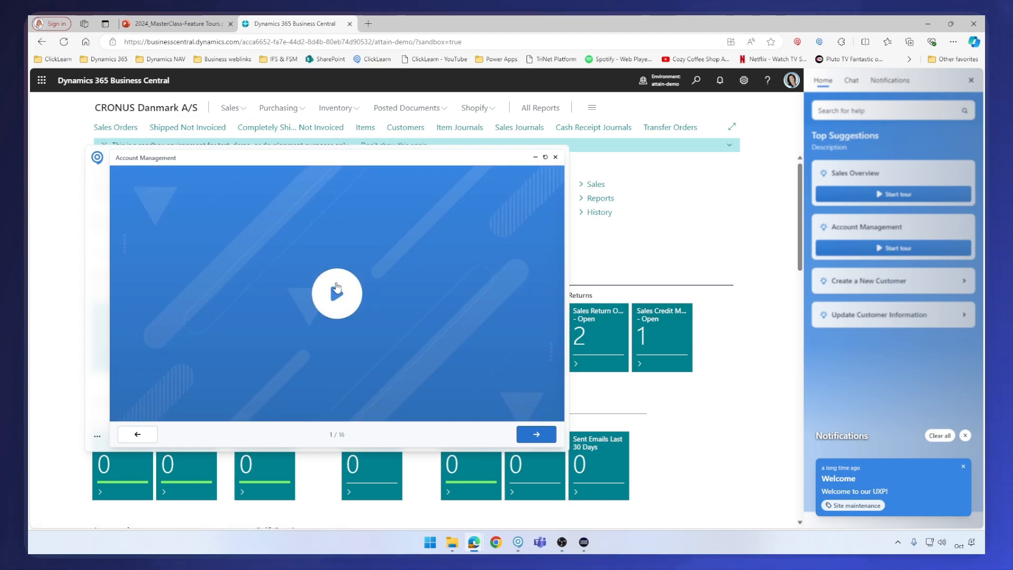
click(336, 288)
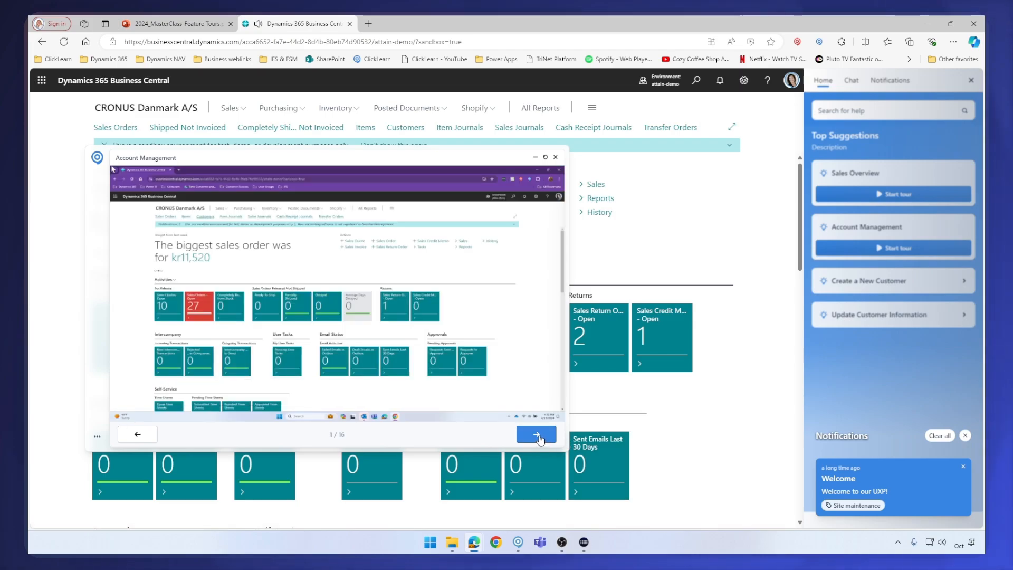
click(537, 434)
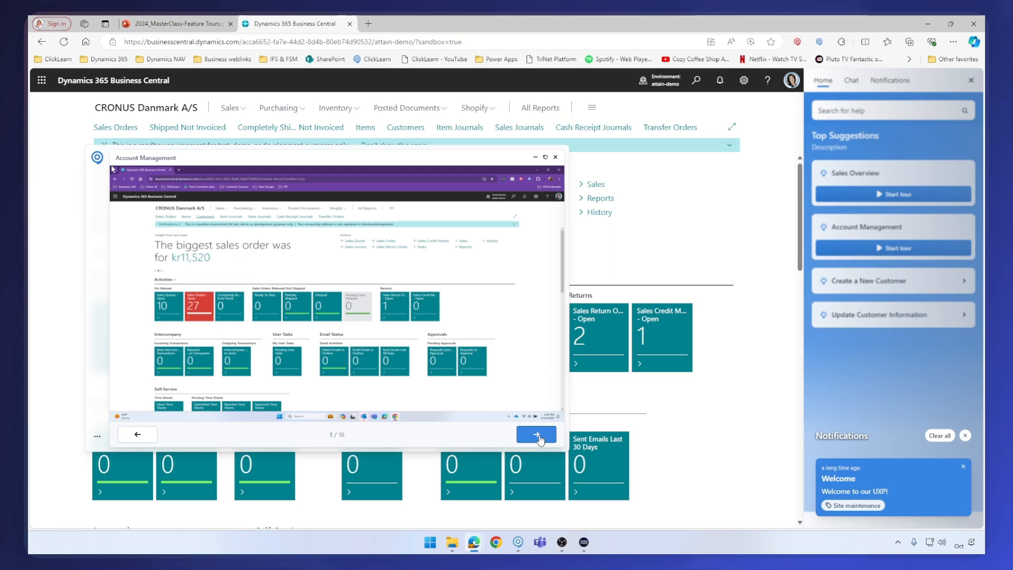
Follow the tour to open Customers and create a new customer from the DEBI000001 template
click(402, 130)
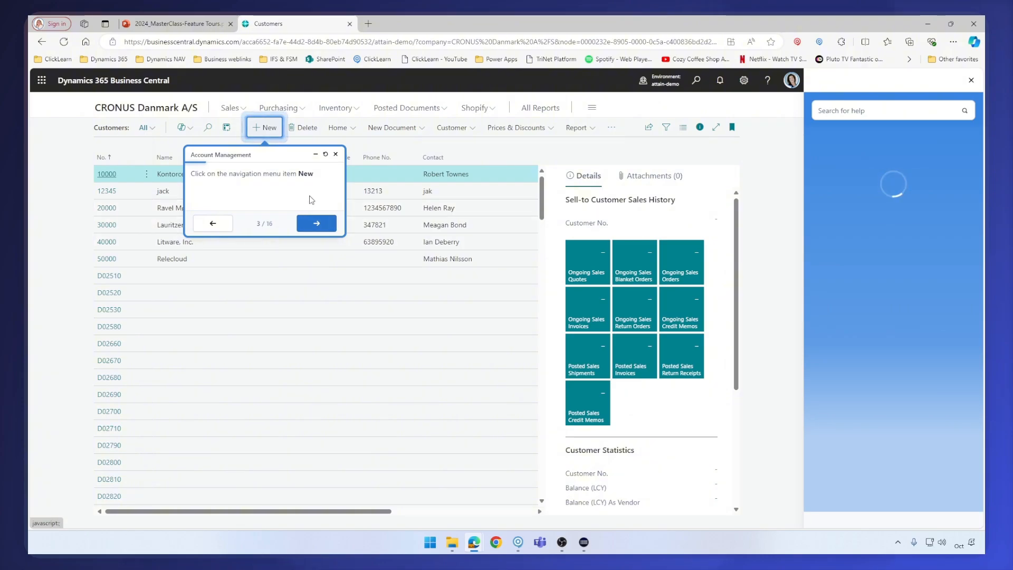
click(269, 129)
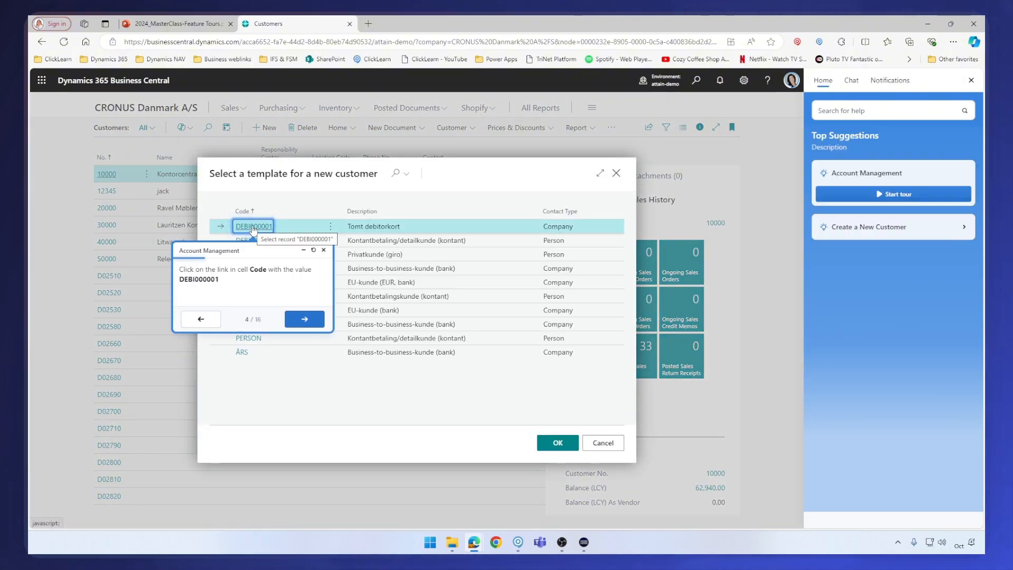
click(253, 226)
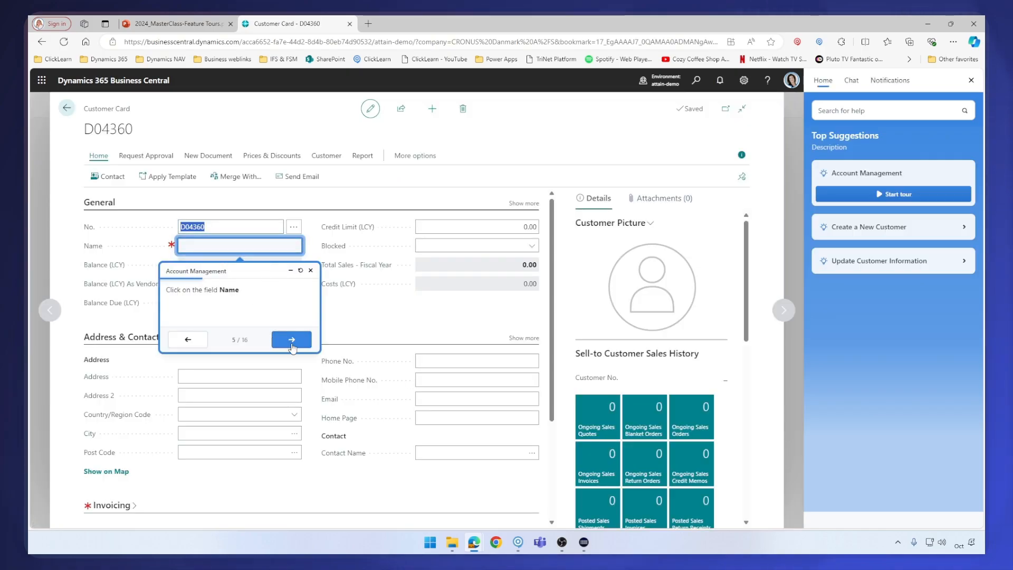
Advance the tour through the Name, Address and Country/Region Code steps and its second video
click(295, 341)
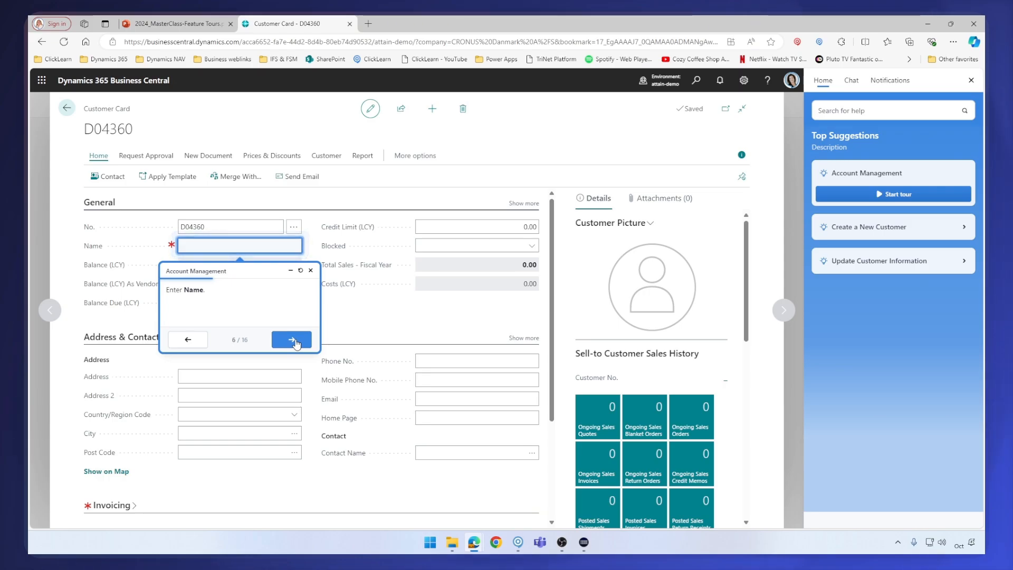
click(293, 341)
click(293, 470)
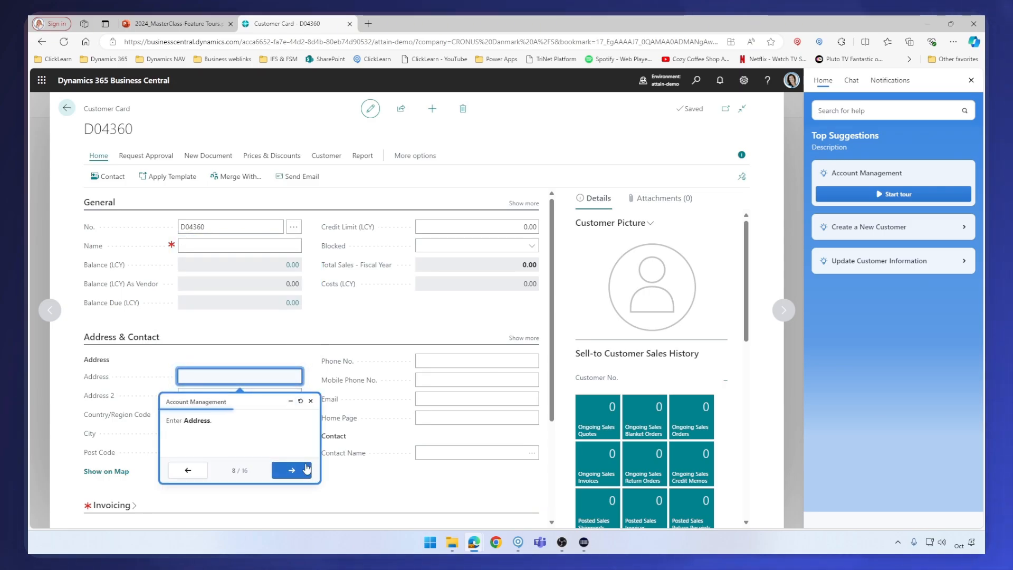
click(293, 471)
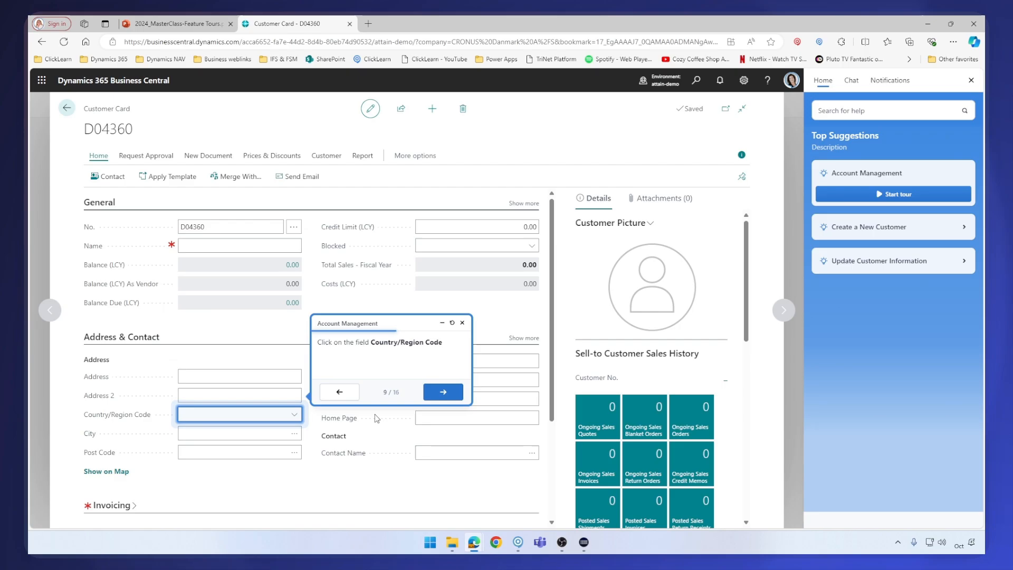
click(295, 417)
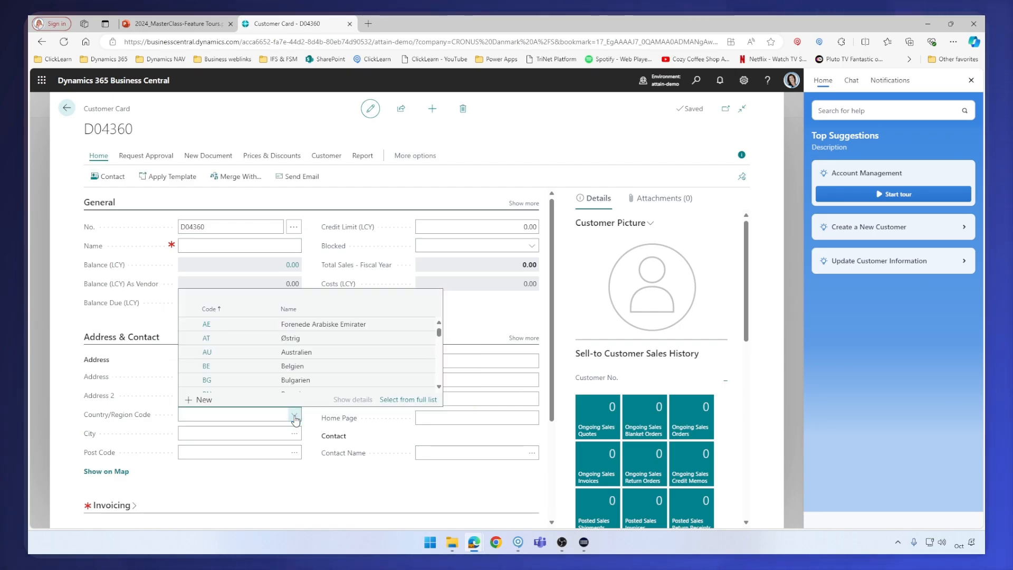
click(310, 351)
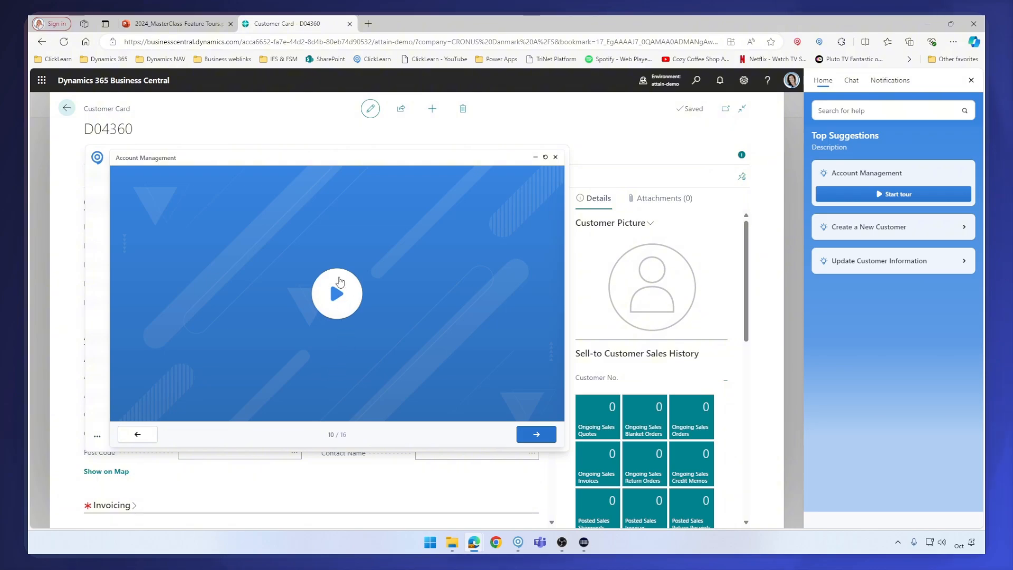
click(337, 294)
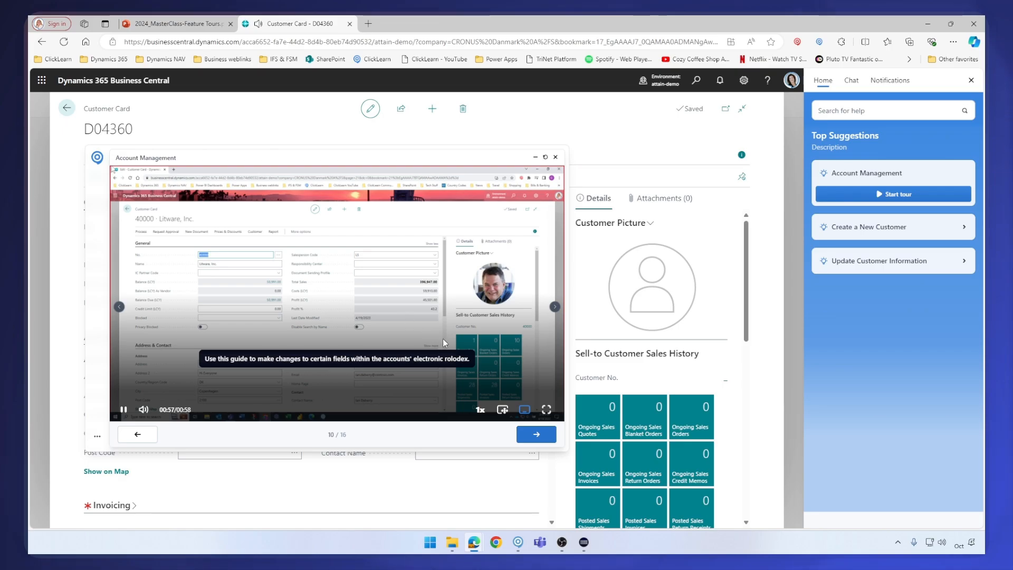
click(537, 435)
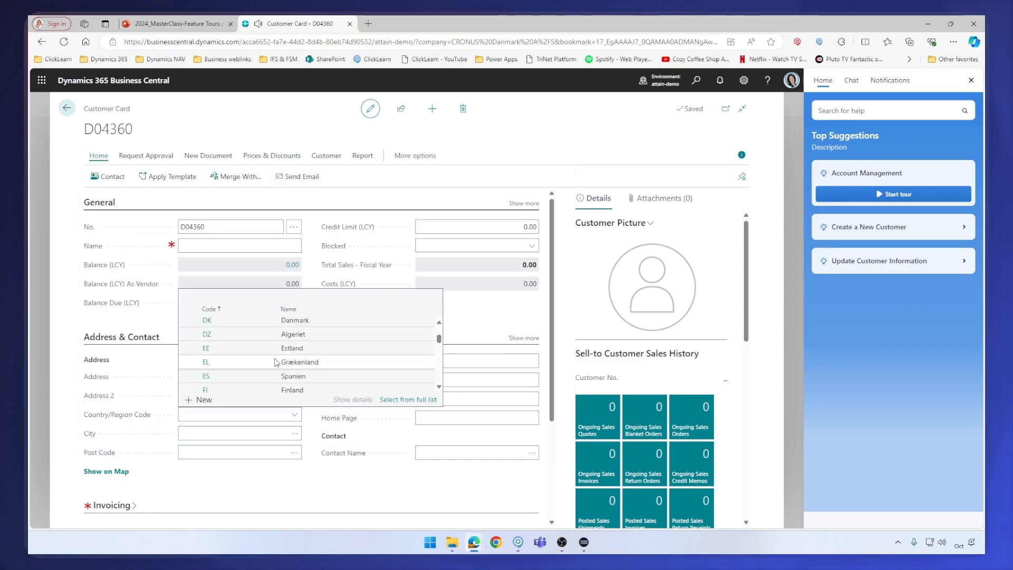
Scroll the country list and use the tour's locate function to find the Name field step
scroll(278, 367, down, 3)
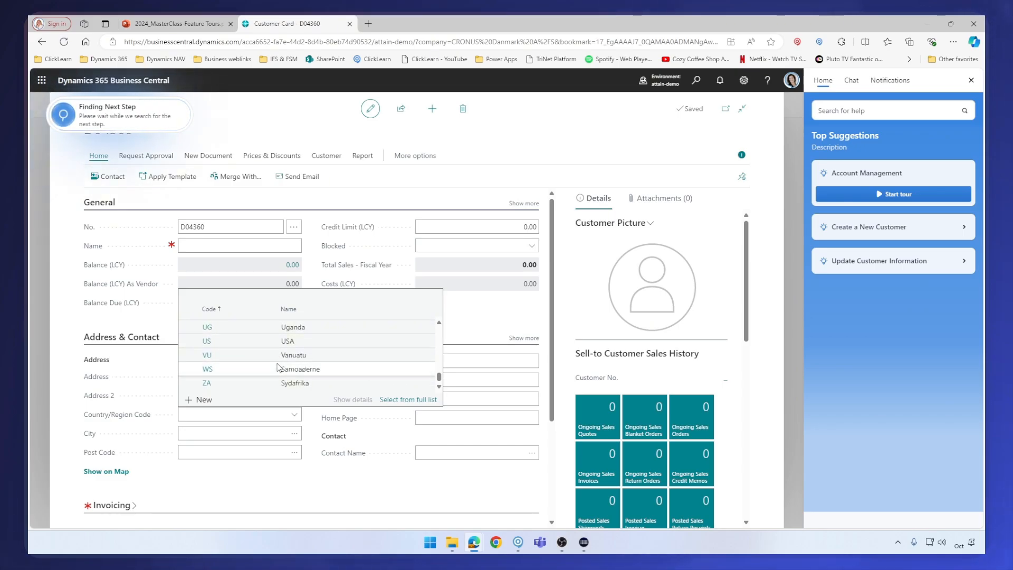
scroll(265, 337, down, 3)
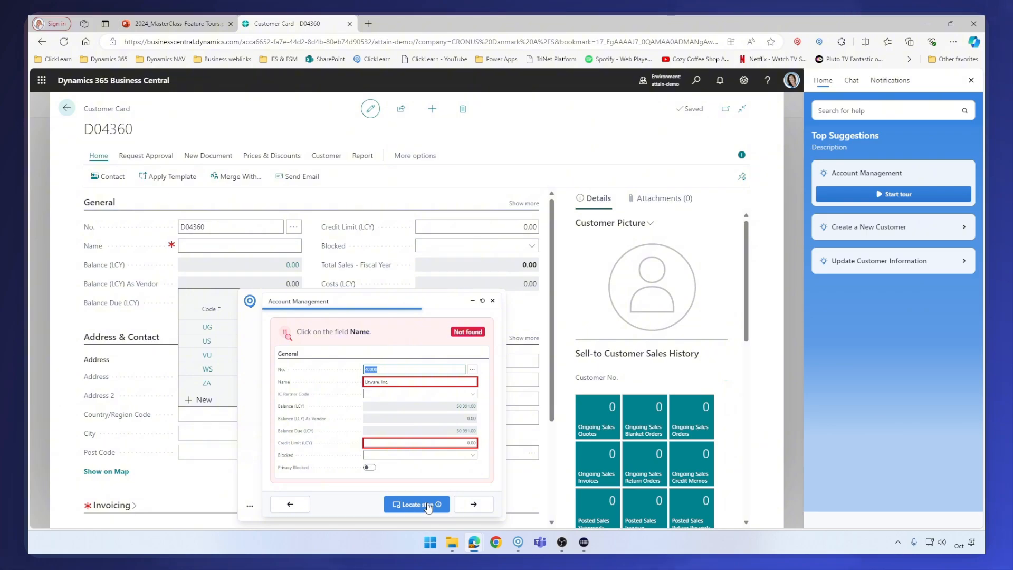
click(428, 505)
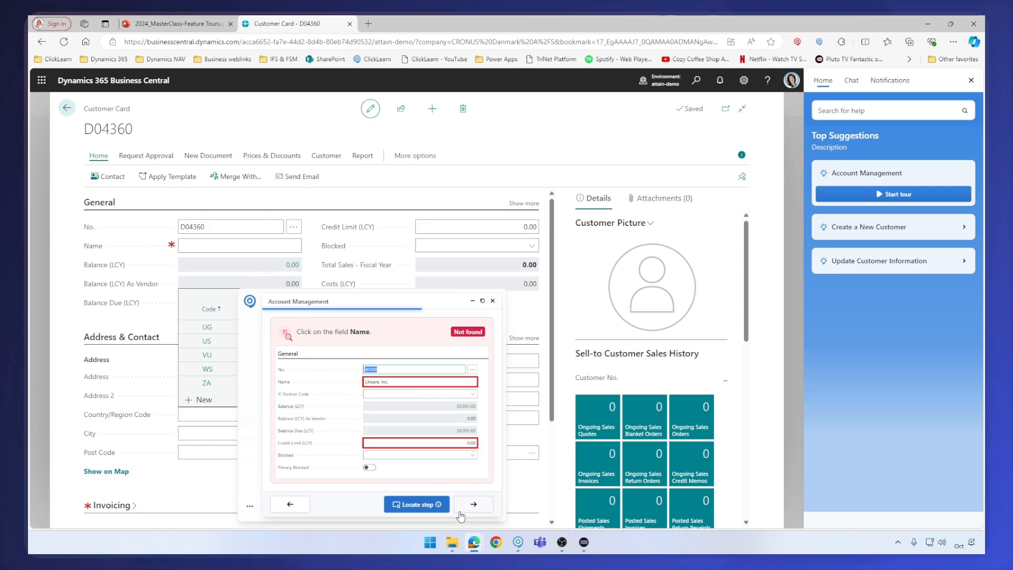
click(426, 506)
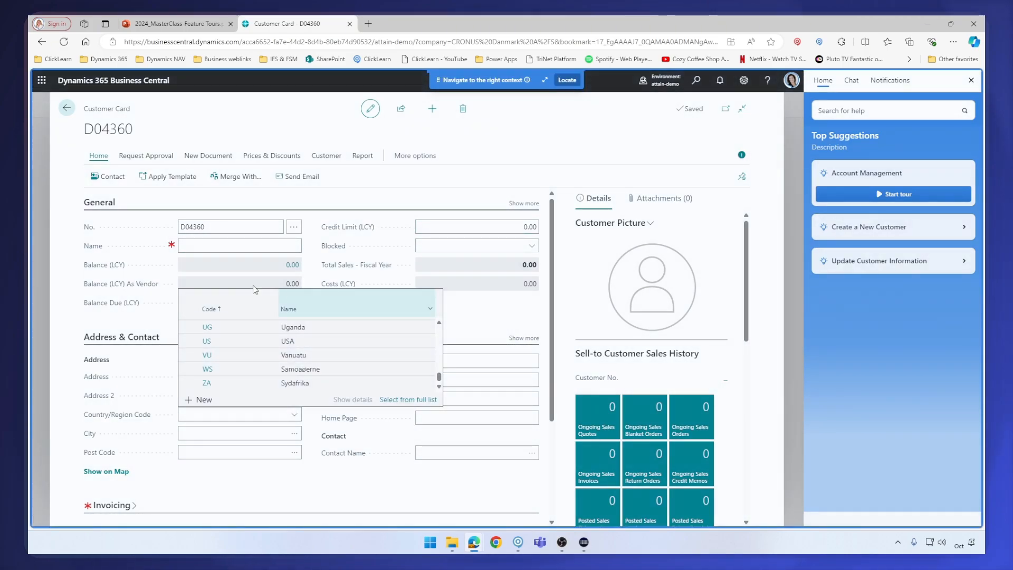
click(231, 246)
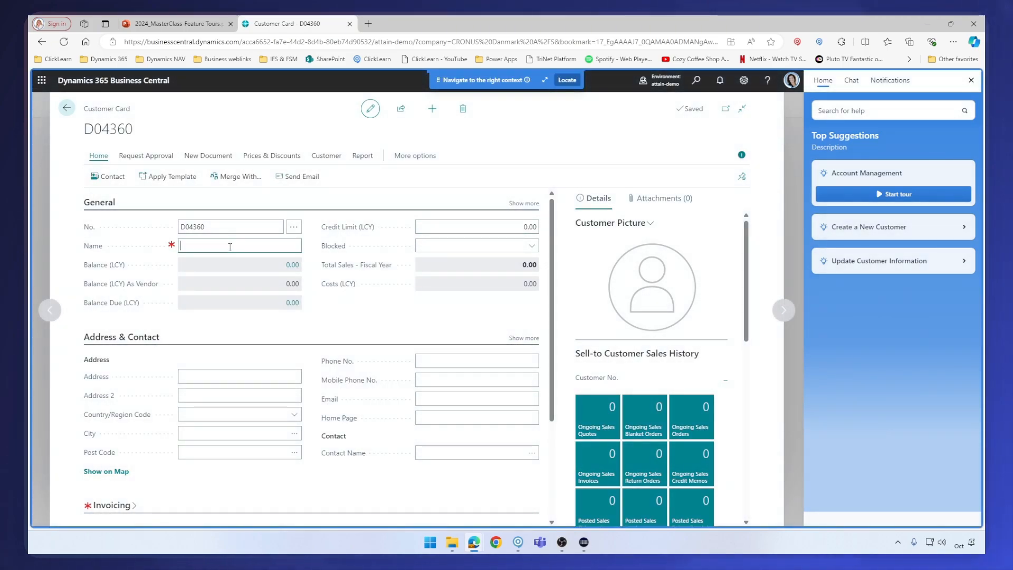
click(569, 81)
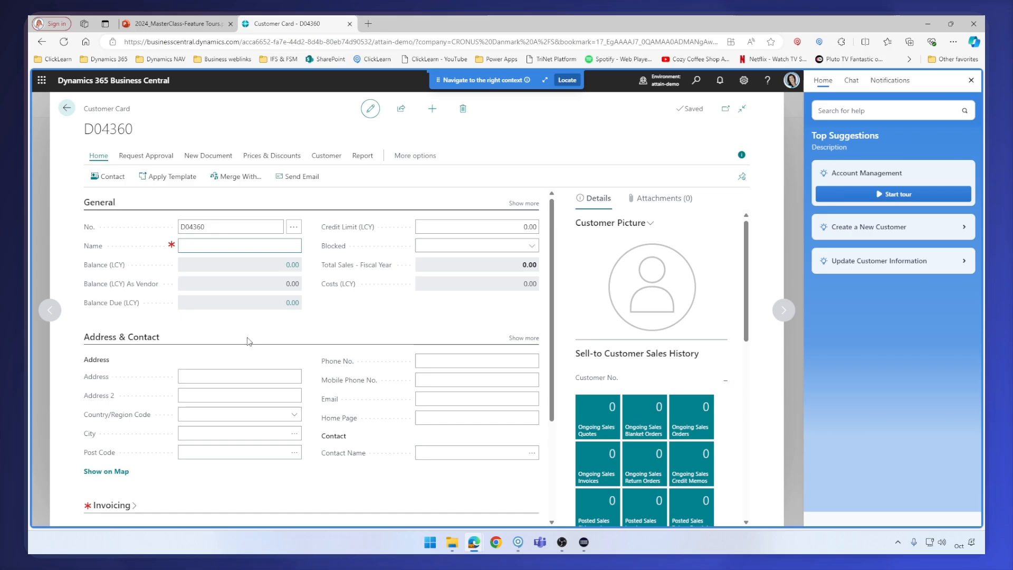
Review the UXP panel's Notifications and Home tabs in the customer card
click(899, 81)
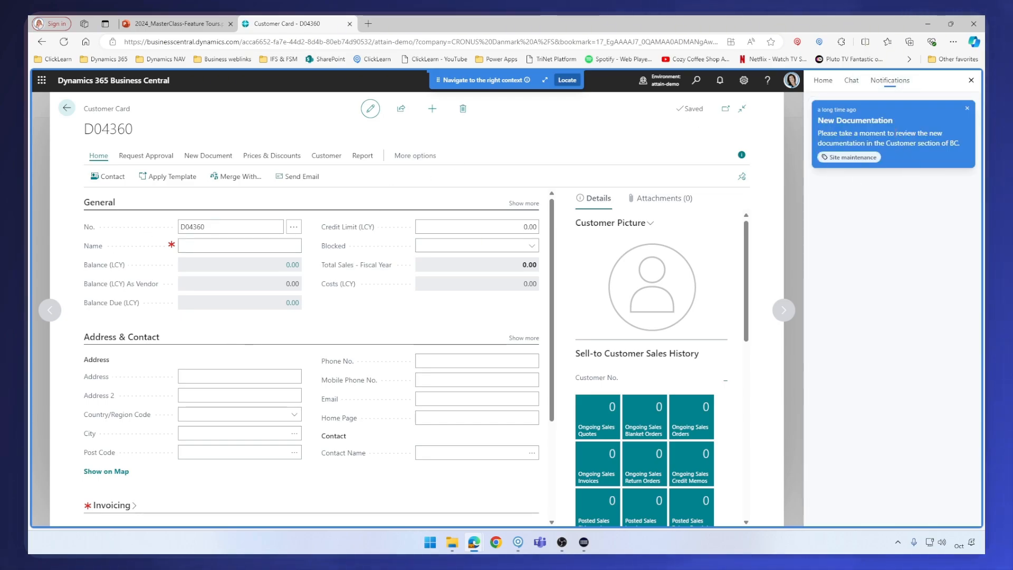
click(823, 80)
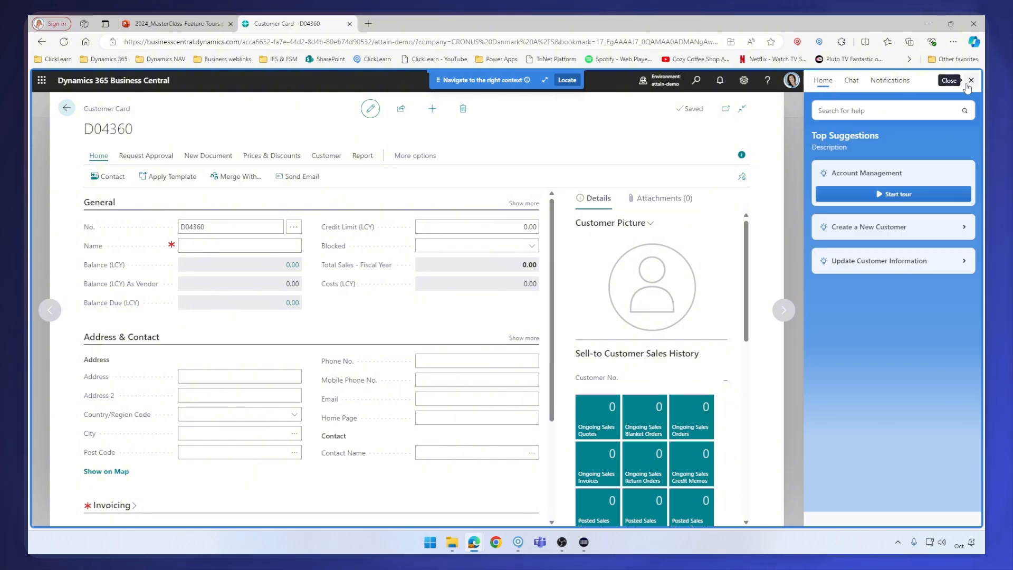
Switch to ClickLearn Studio and publish the production as the active version, completing the publishing guide
click(517, 544)
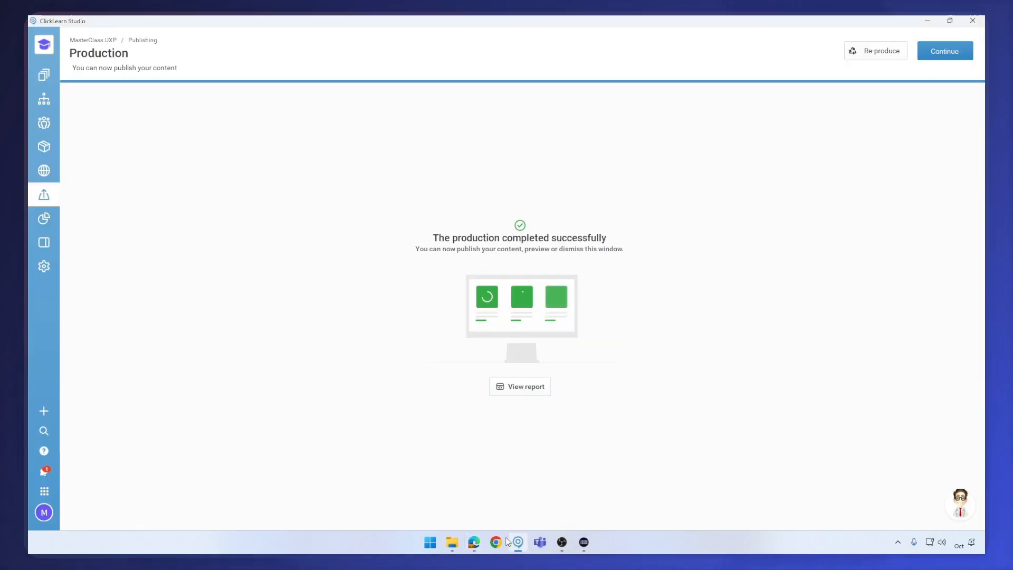
click(943, 53)
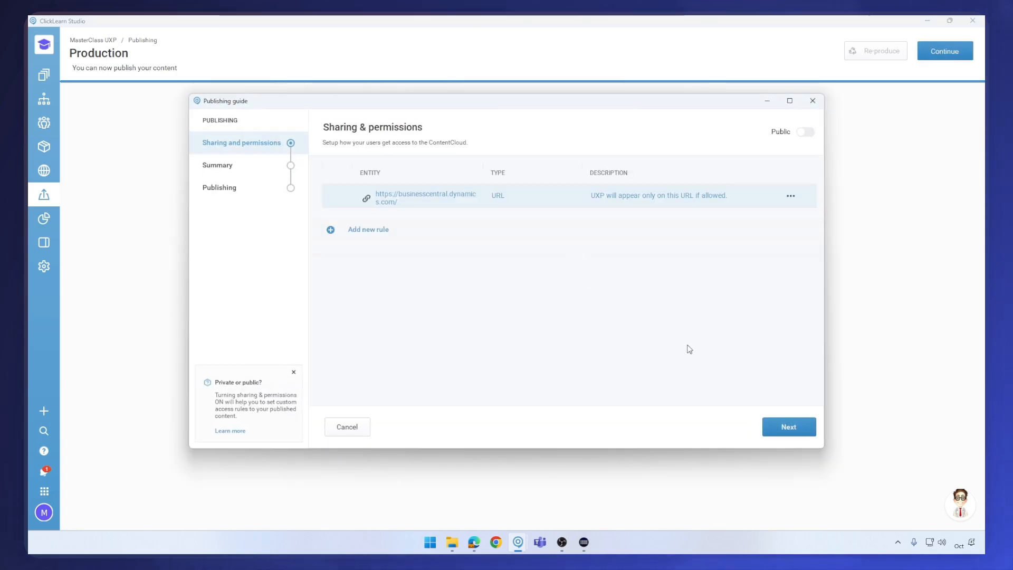
click(785, 426)
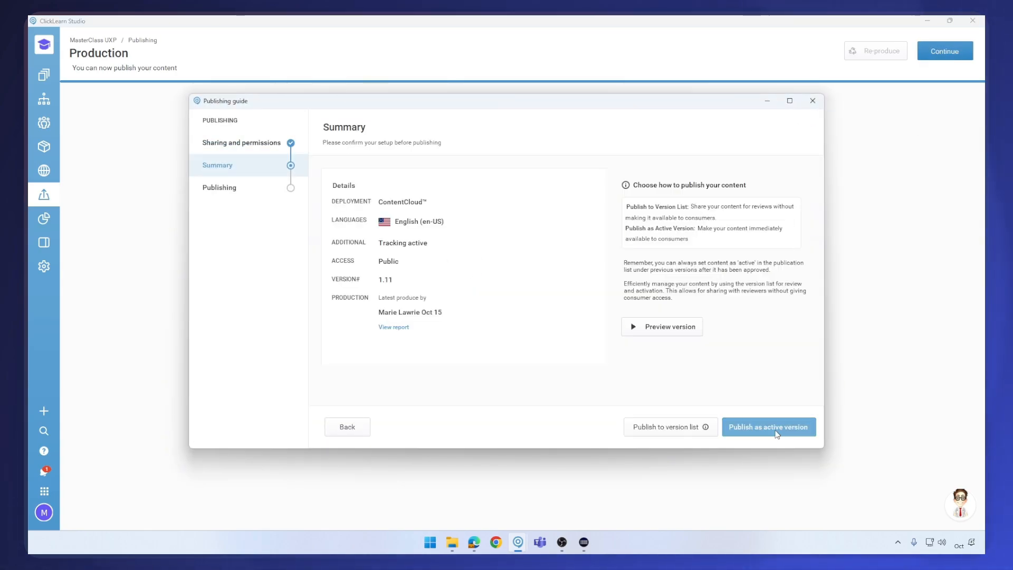
click(774, 432)
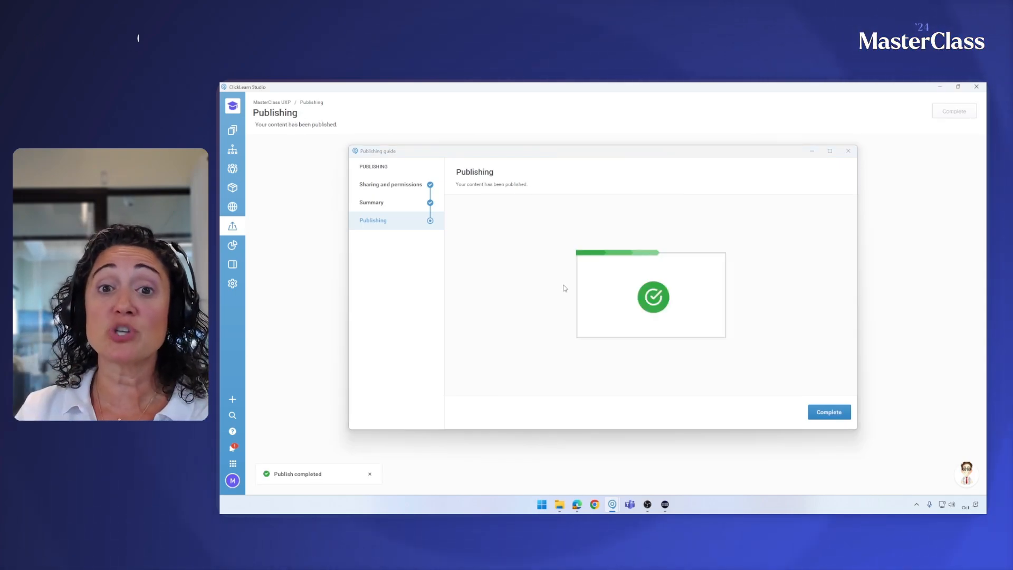
click(829, 413)
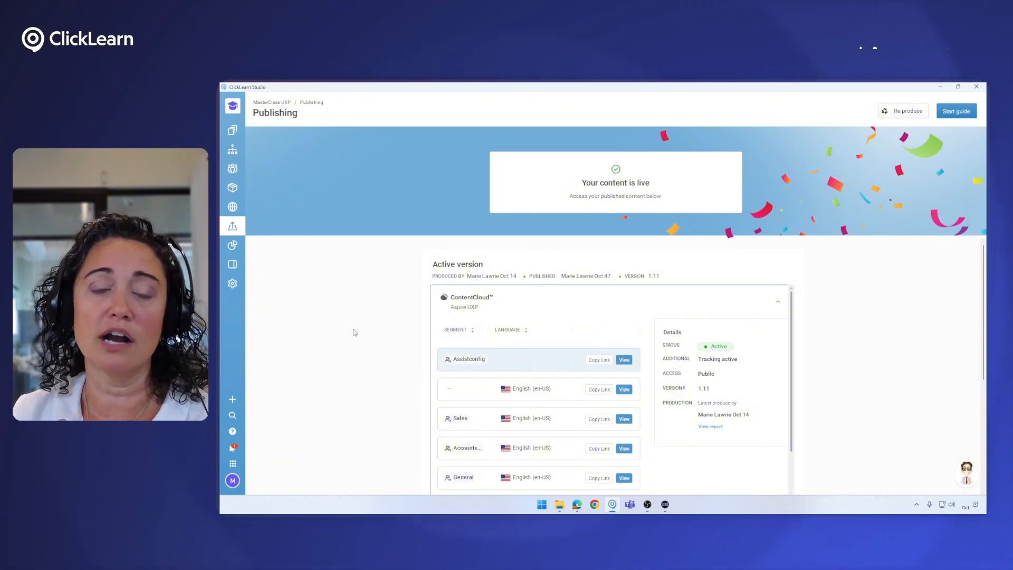
Open the UXP dashboards and review the Highlights dashboard's engagement and usage figures
click(232, 245)
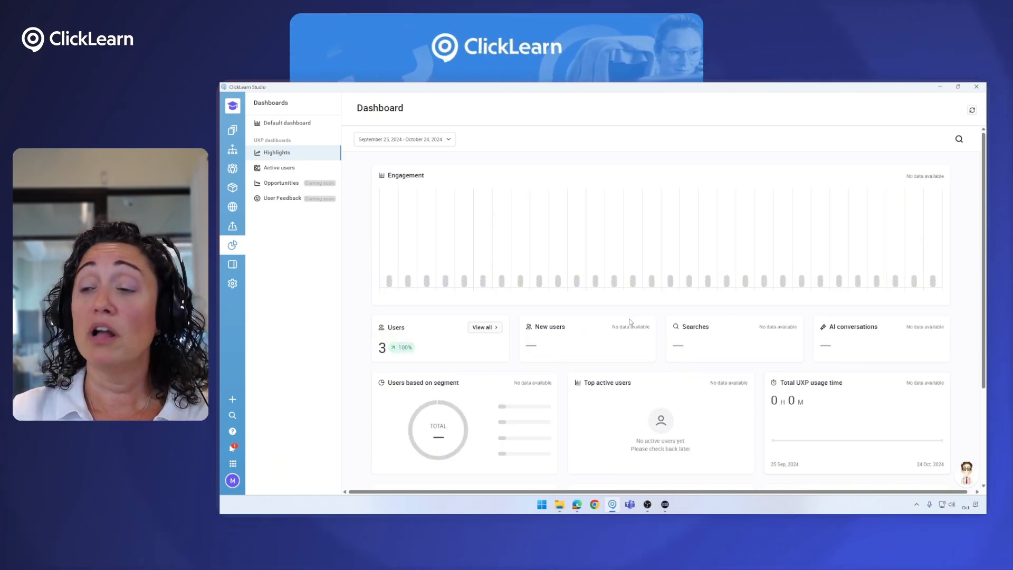
scroll(612, 335, down, 3)
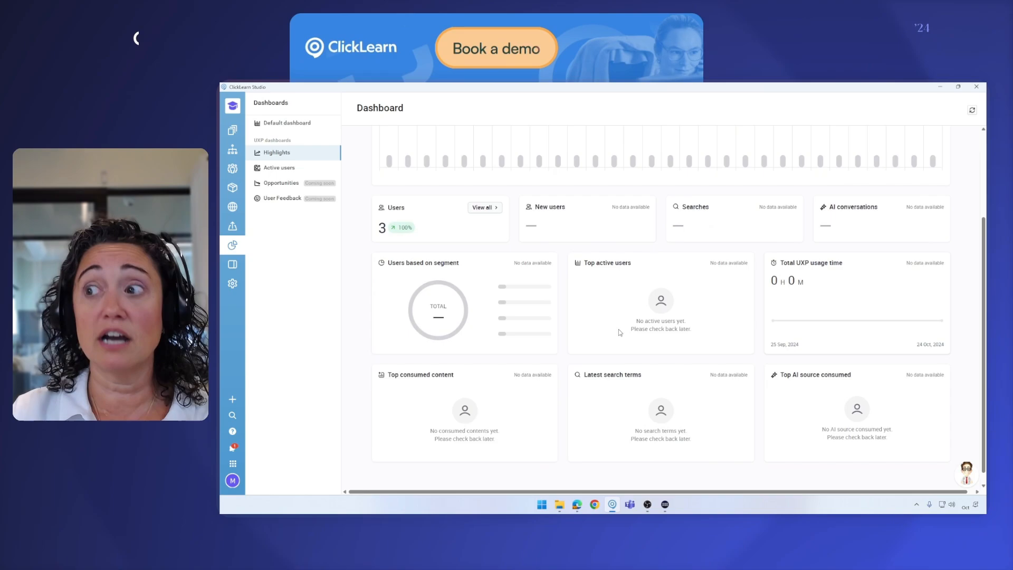
scroll(621, 348, up, 3)
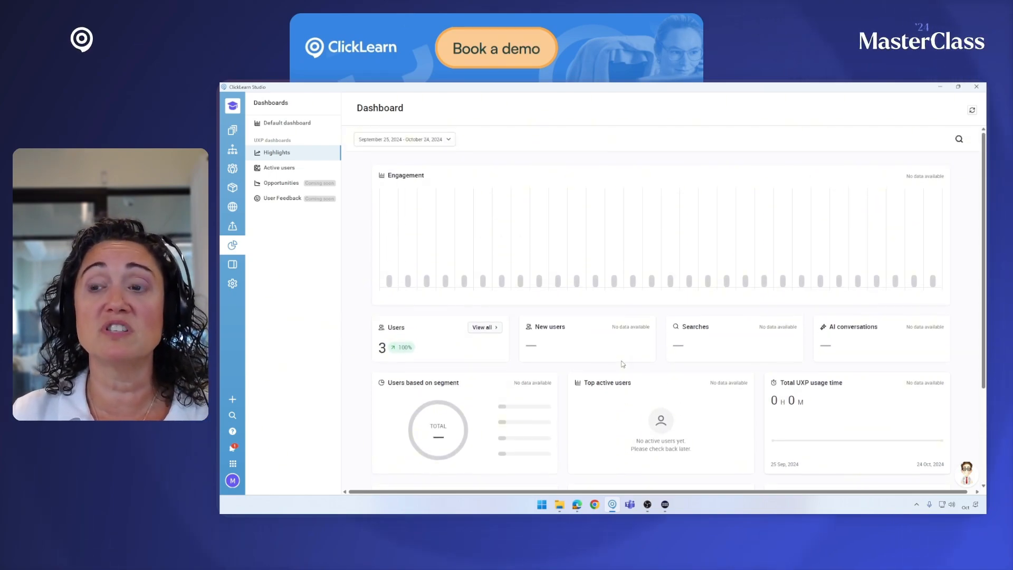